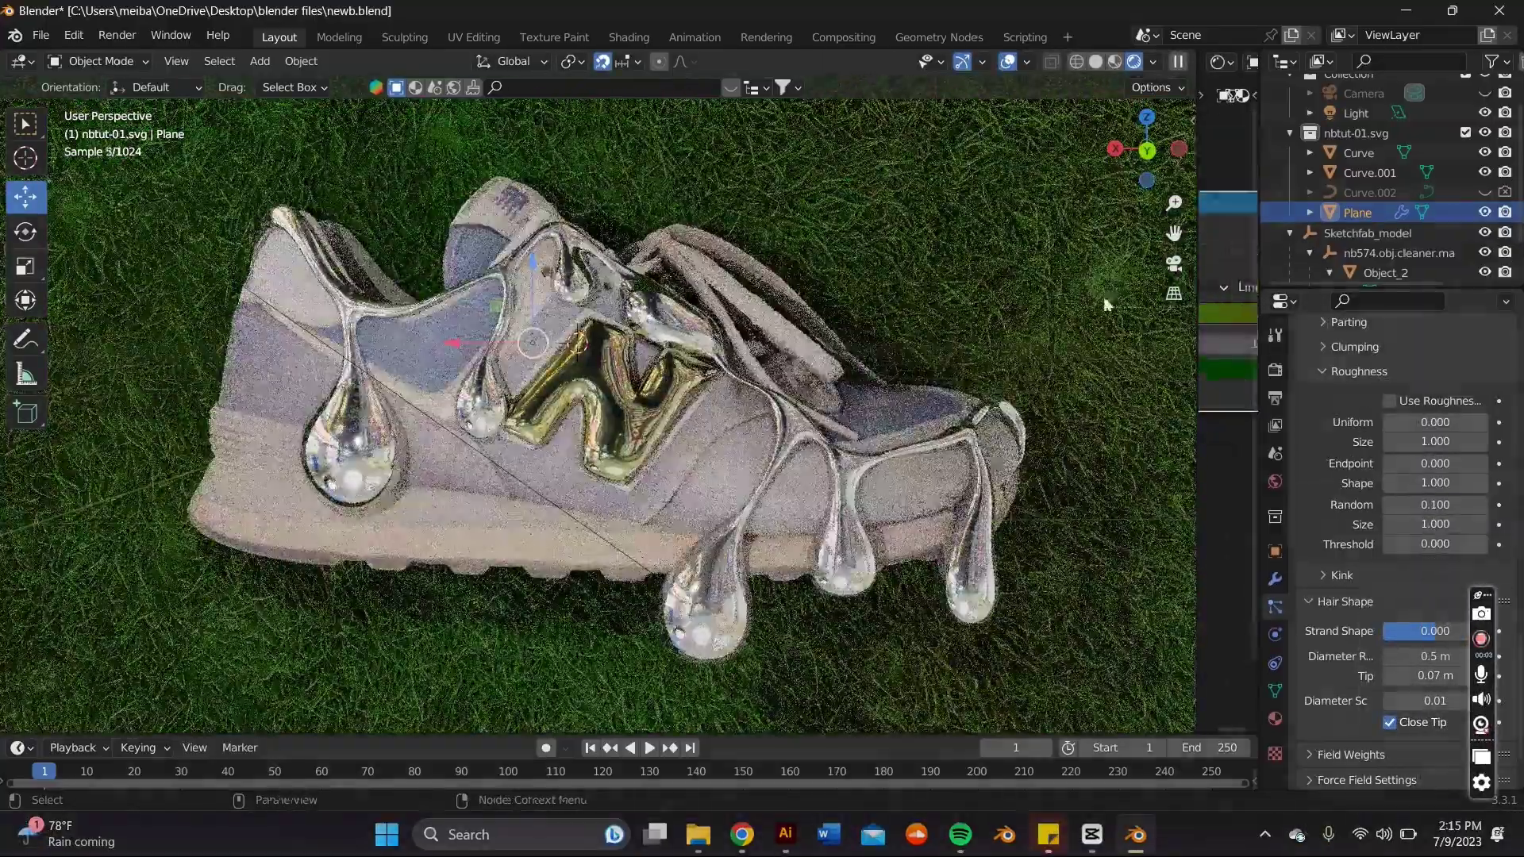
# Step: Examine the finished sneaker scene with its chrome drips, gold N and grass from several angles
pyautogui.moveTo(954, 335); pyautogui.dragTo(762, 331, button='middle')
pyautogui.scroll(2, 761, 331)
pyautogui.moveTo(333, 358); pyautogui.dragTo(818, 323, button='middle')
pyautogui.scroll(-2, 698, 492)
pyautogui.moveTo(1197, 324); pyautogui.dragTo(1017, 323)
pyautogui.scroll(1, 1180, 329)
pyautogui.moveTo(1180, 328)
pyautogui.mouseDown(button='middle')
pyautogui.moveTo(1228, 326)
pyautogui.moveTo(1150, 326)
pyautogui.mouseUp(button='middle')
pyautogui.moveTo(1151, 322); pyautogui.dragTo(1129, 321)
pyautogui.keyDown('shift'); pyautogui.moveTo(508, 357); pyautogui.dragTo(1004, 357, button='middle'); pyautogui.keyUp('shift')
pyautogui.moveTo(1017, 349); pyautogui.dragTo(1234, 333)
pyautogui.scroll(-3, 953, 383)
pyautogui.keyDown('shift'); pyautogui.moveTo(1032, 383); pyautogui.dragTo(627, 383, button='middle'); pyautogui.keyUp('shift')
pyautogui.scroll(5, 952, 384)
pyautogui.keyDown('shift'); pyautogui.moveTo(1032, 333); pyautogui.dragTo(733, 397, button='middle'); pyautogui.keyUp('shift')
pyautogui.scroll(-2, 1105, 328)
pyautogui.keyDown('shift'); pyautogui.moveTo(1181, 329); pyautogui.dragTo(1104, 329, button='middle'); pyautogui.keyUp('shift')
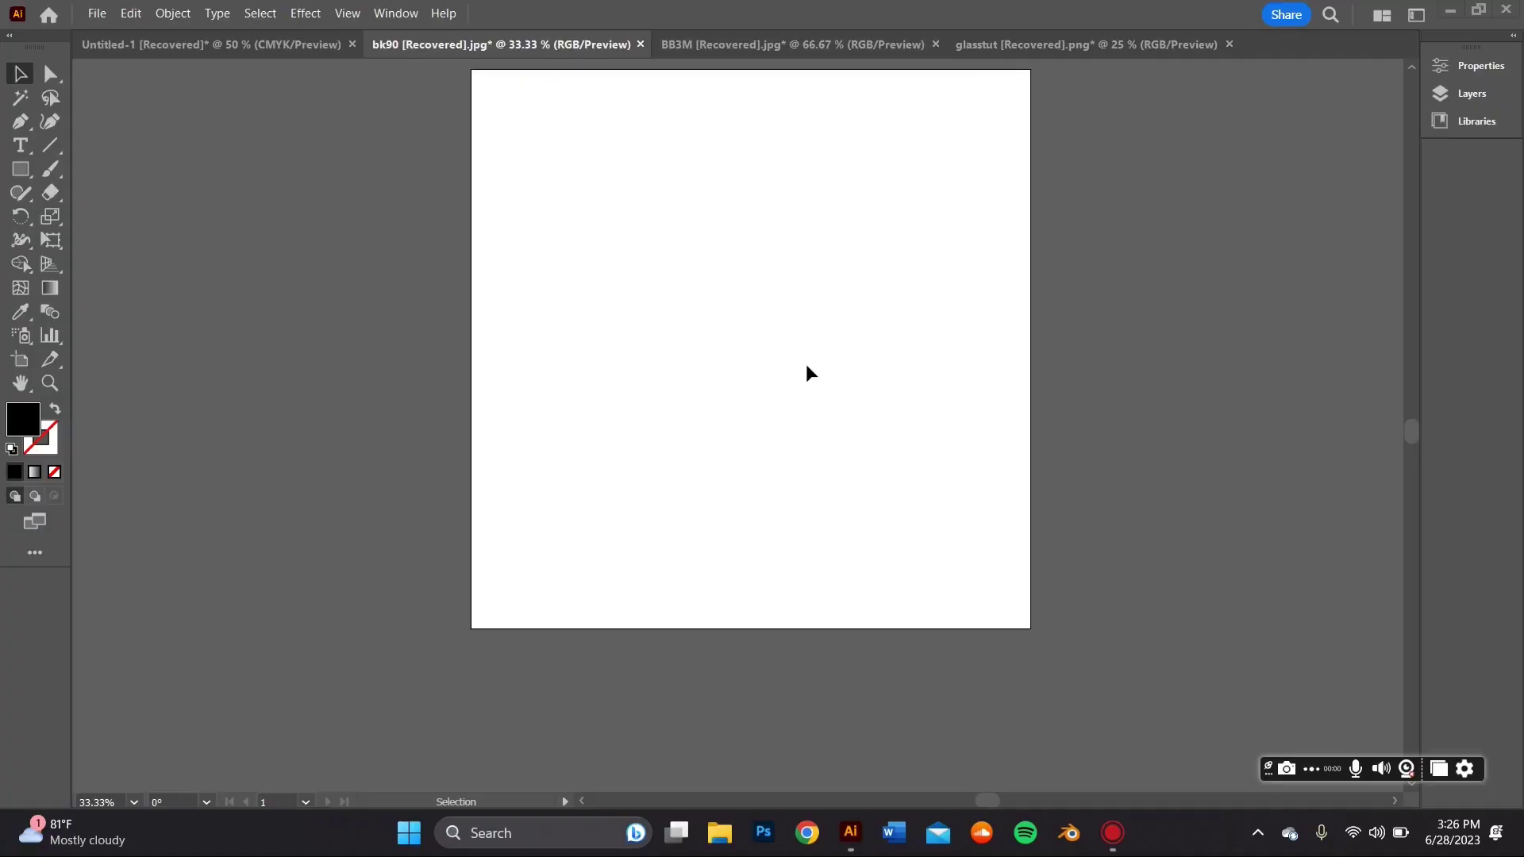
# Step: Switch to Chrome, open Sketchfab and search its downloadable models for "sneakers"
pyautogui.scroll(1, 809, 371)
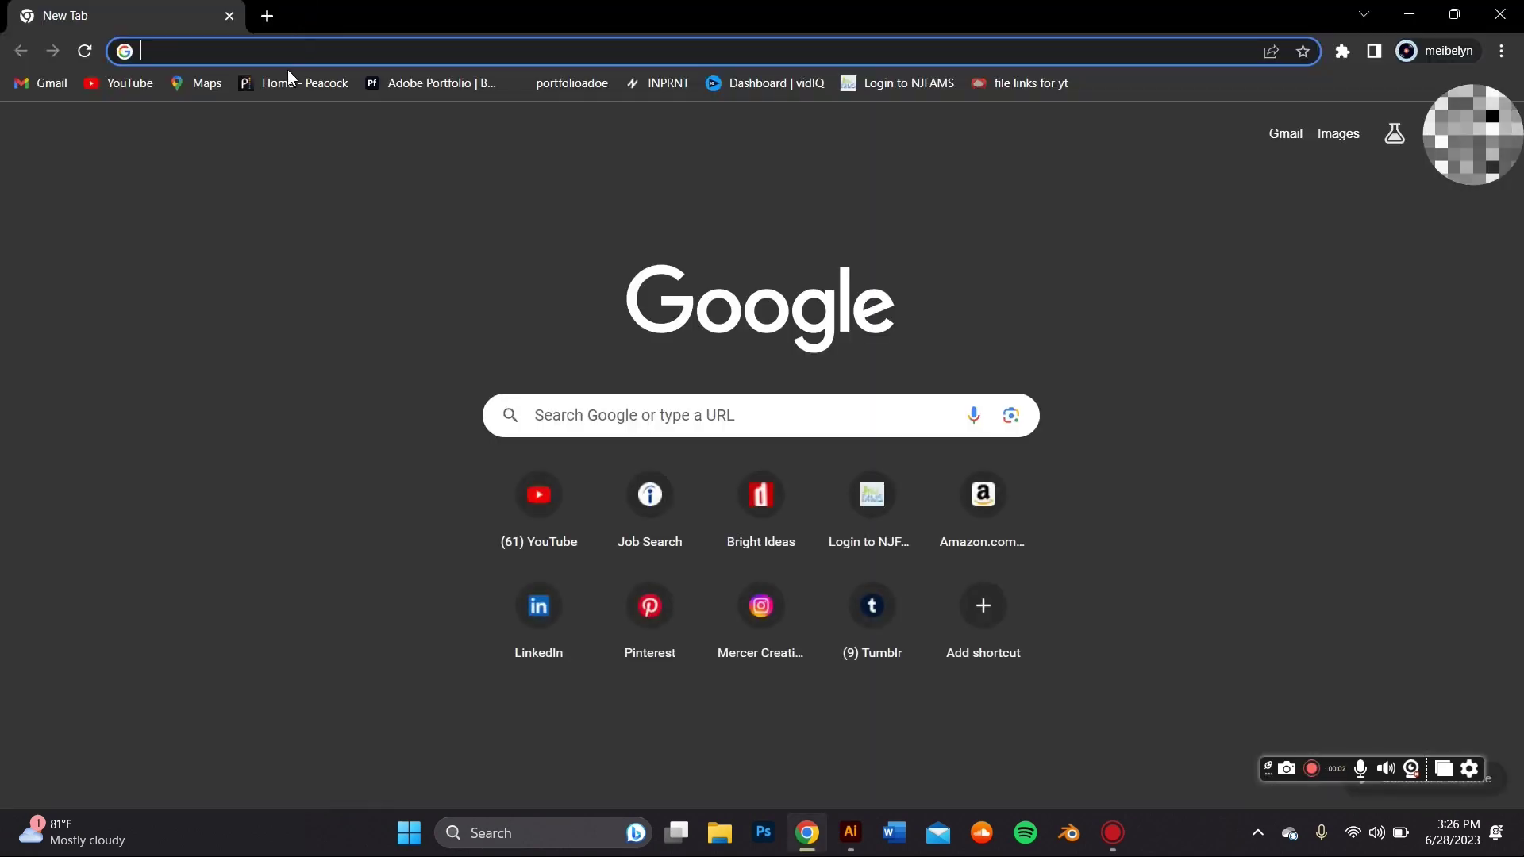
pyautogui.click(270, 53)
pyautogui.write('ske')
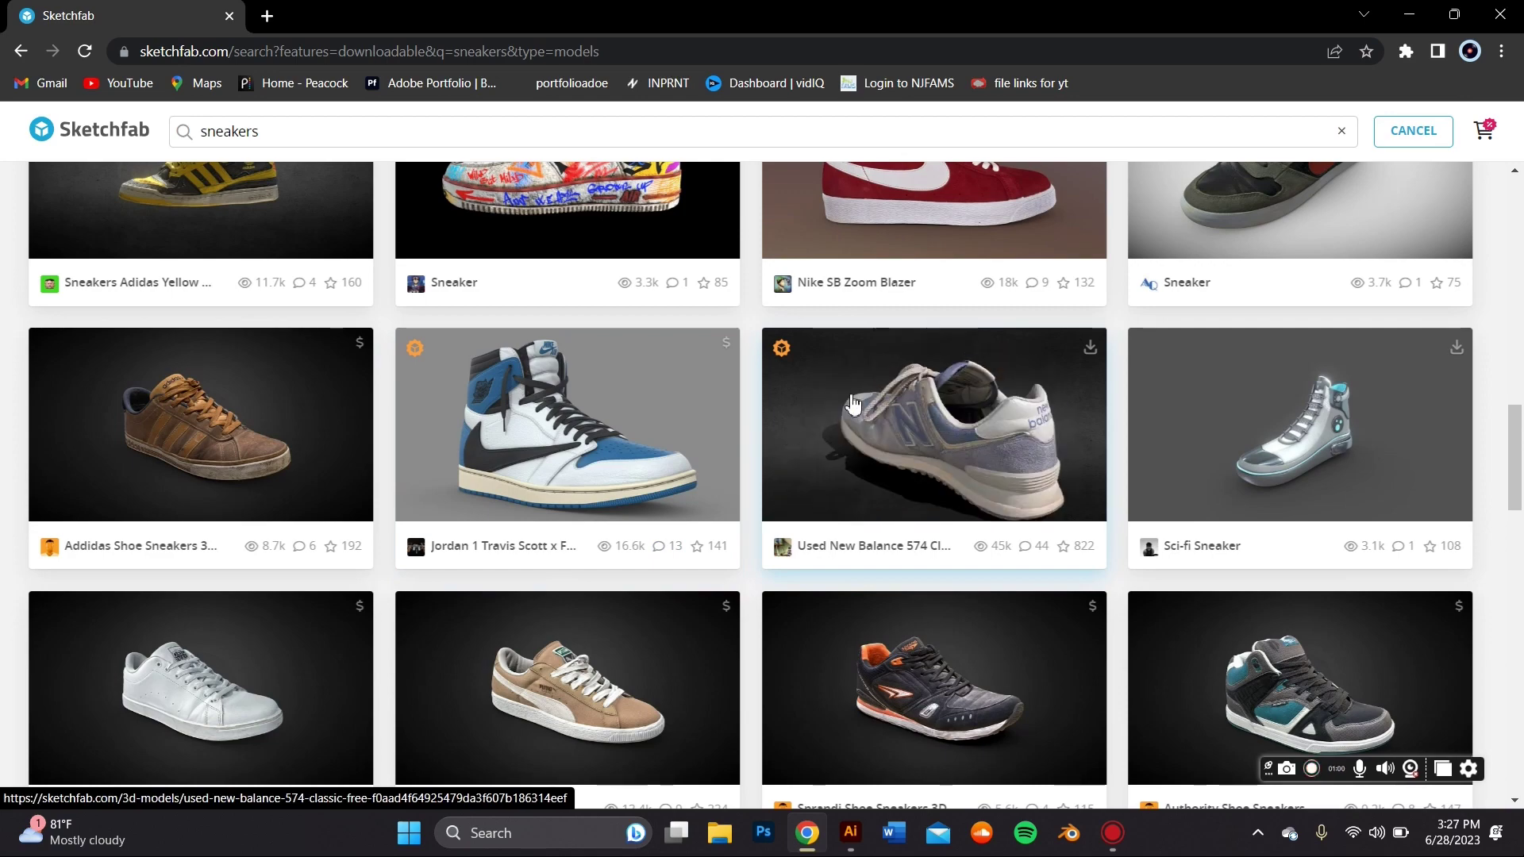
# Step: Browse the Sketchfab sneaker results for a suitable free model
pyautogui.scroll(-8, 919, 436)
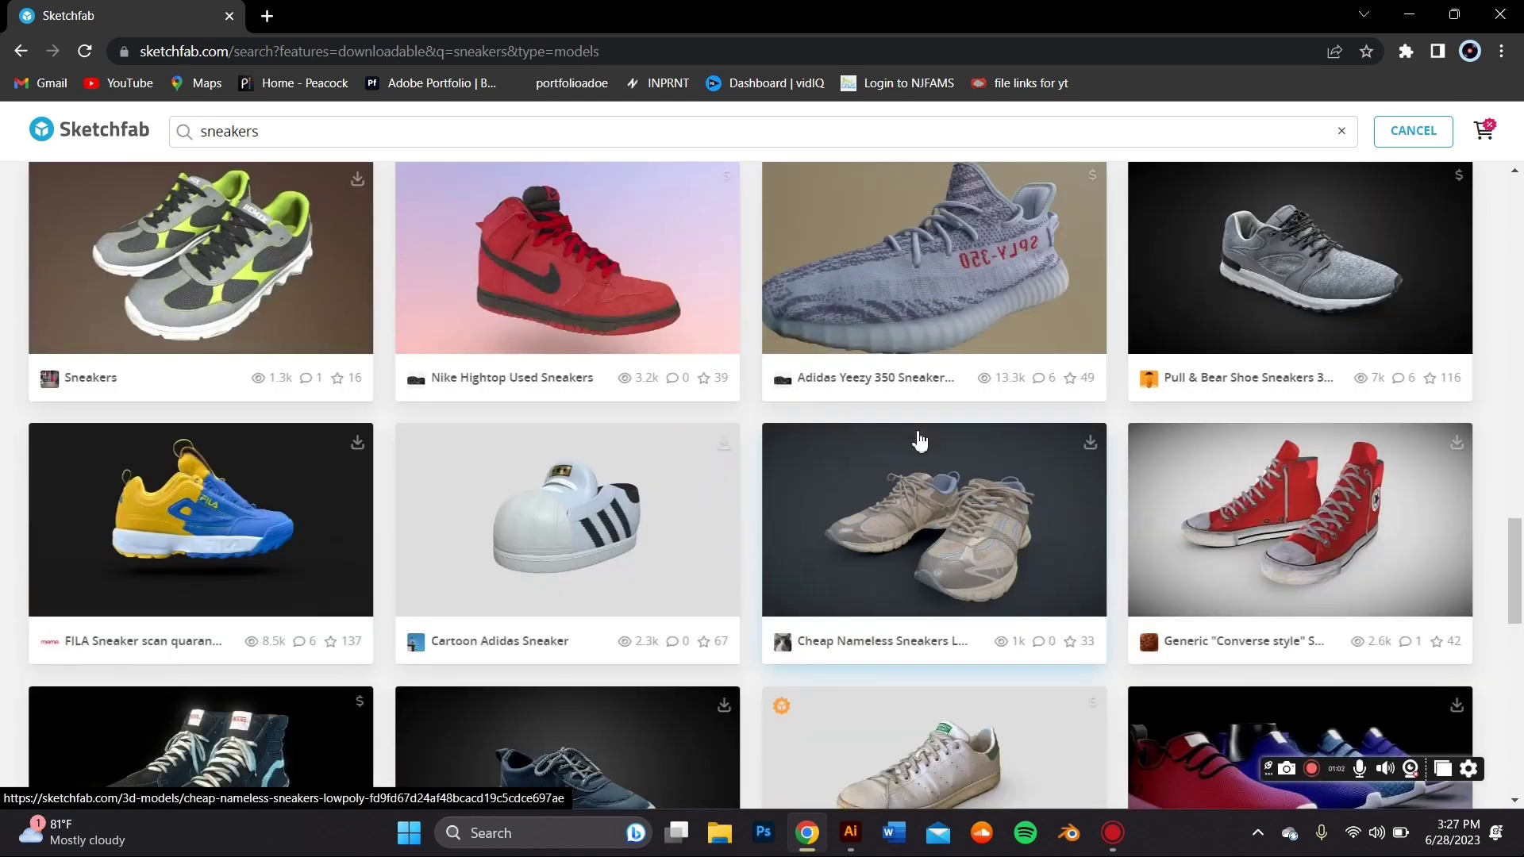
pyautogui.scroll(-4, 919, 441)
pyautogui.scroll(-4, 919, 439)
pyautogui.scroll(-6, 919, 440)
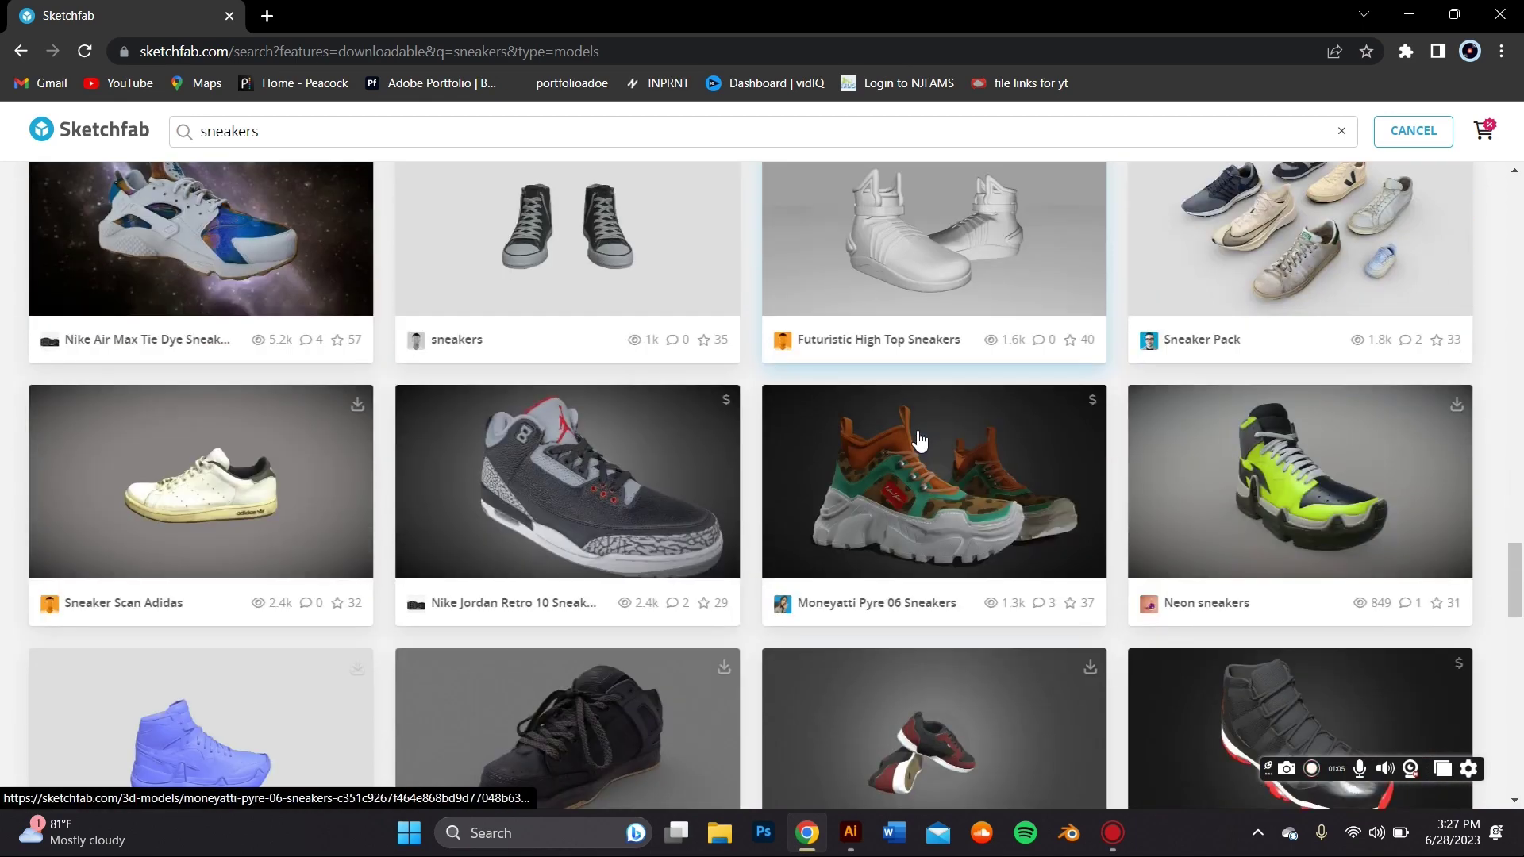
pyautogui.scroll(-4, 919, 441)
pyautogui.scroll(-4, 919, 440)
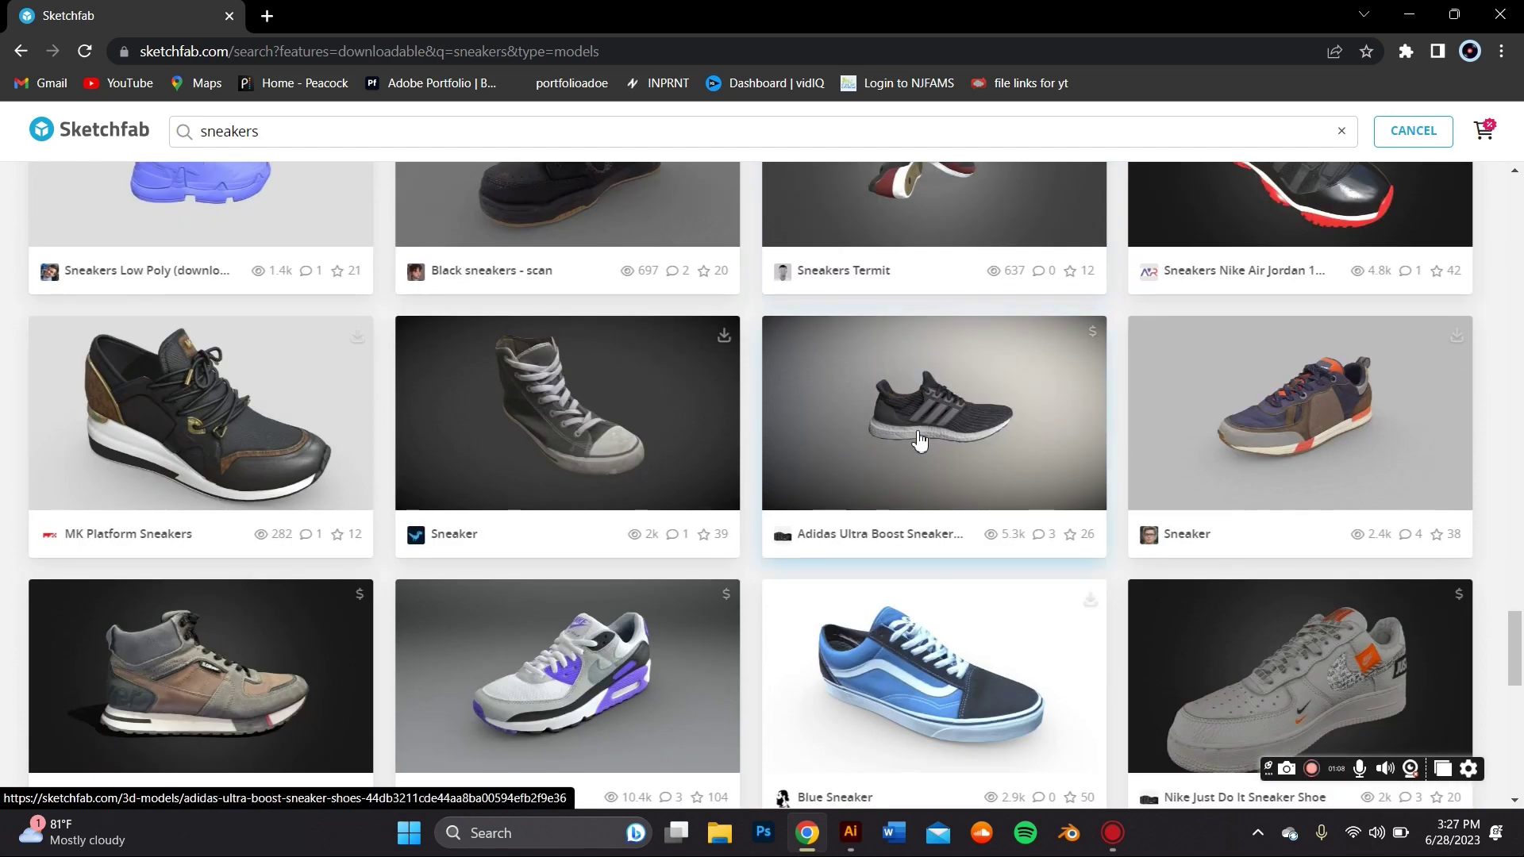
pyautogui.scroll(-4, 919, 440)
pyautogui.scroll(20, 919, 441)
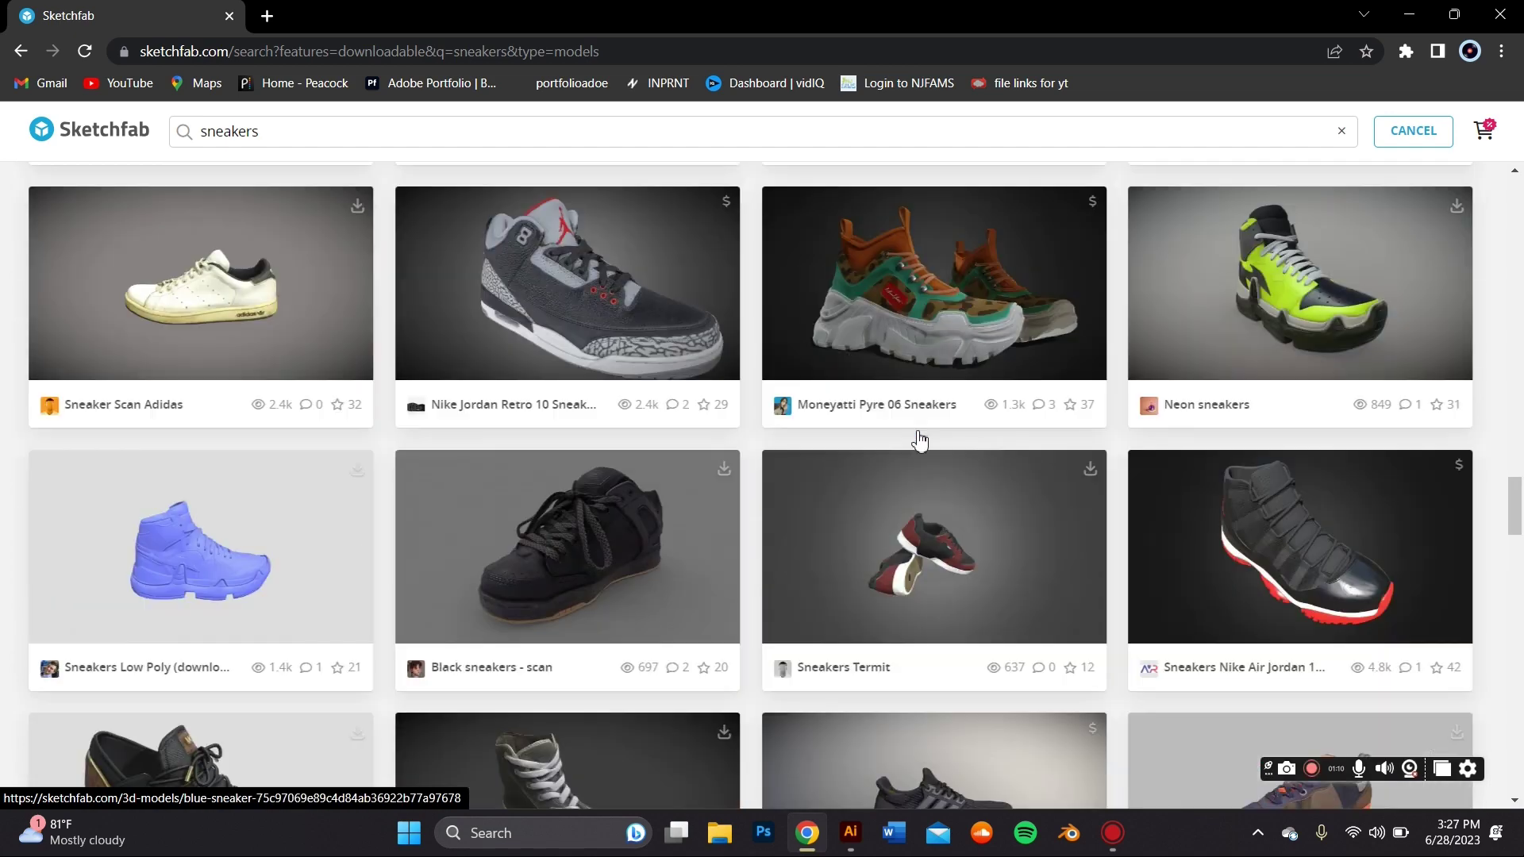
pyautogui.scroll(5, 989, 405)
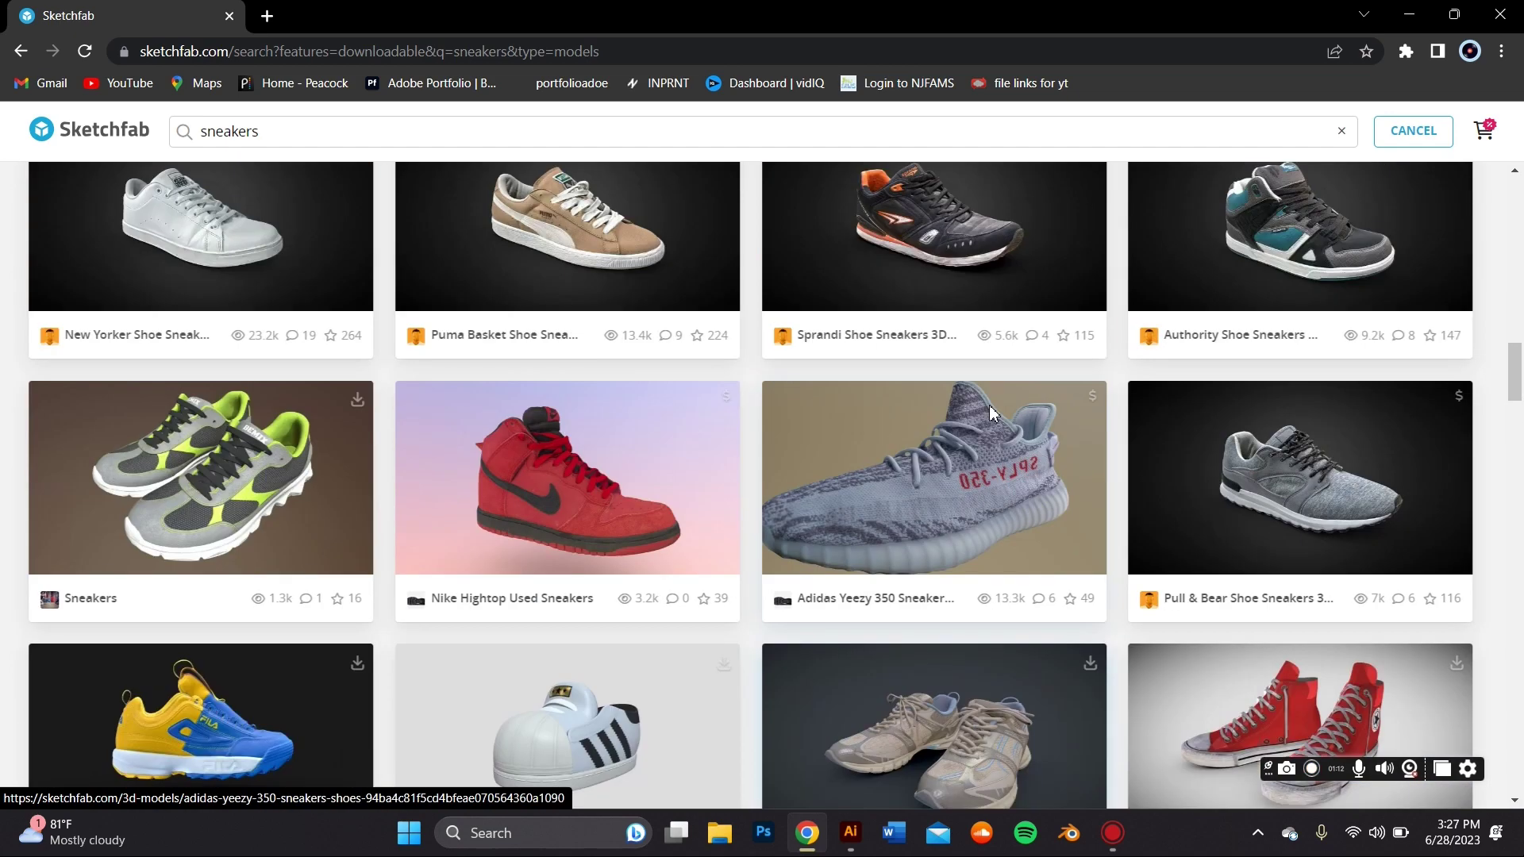
pyautogui.scroll(-5, 993, 354)
pyautogui.scroll(-4, 932, 256)
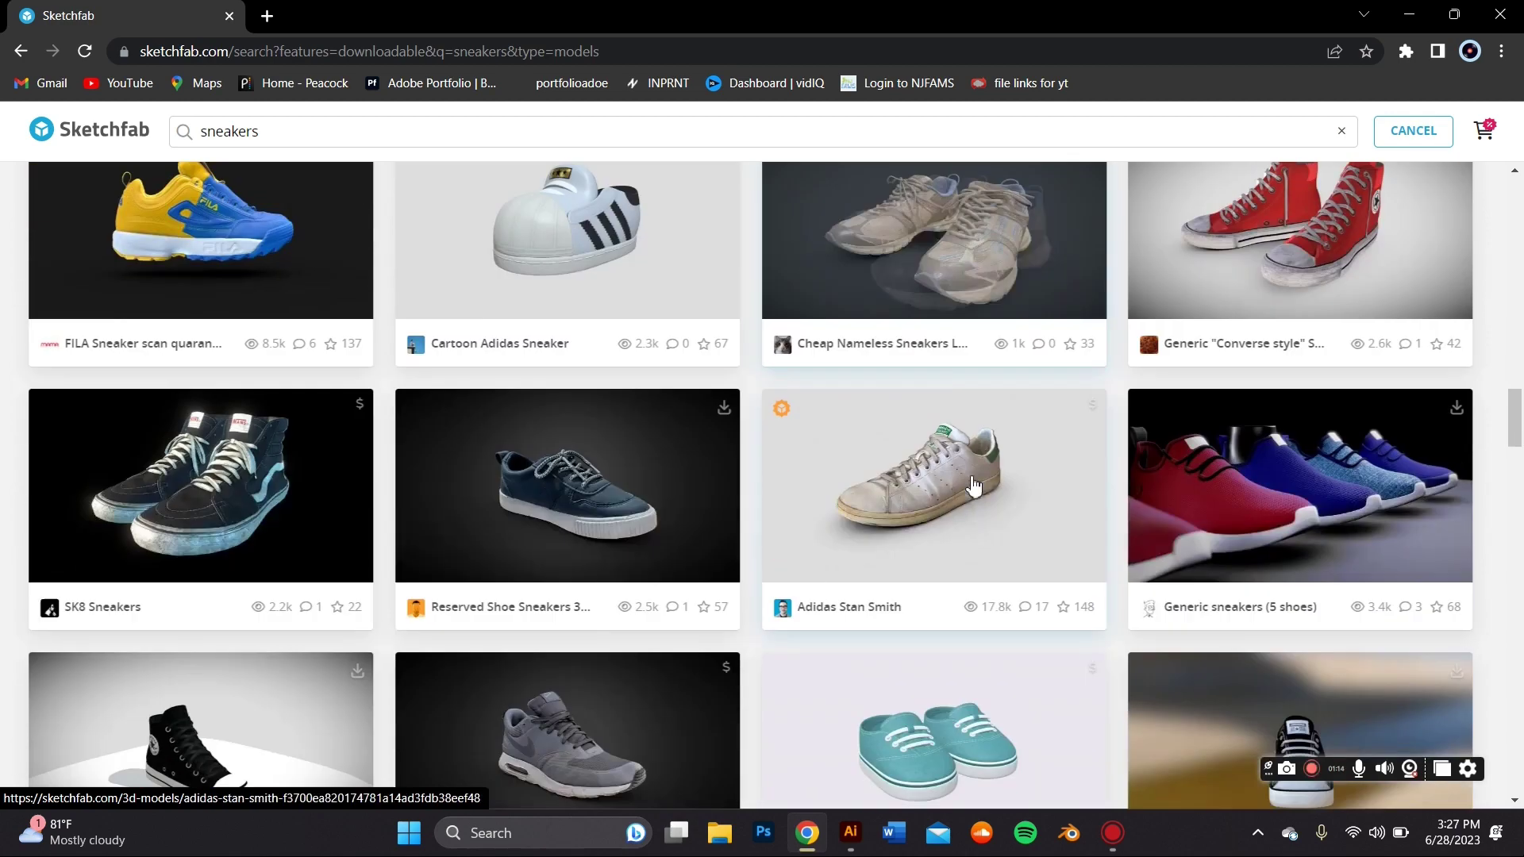
pyautogui.scroll(5, 935, 285)
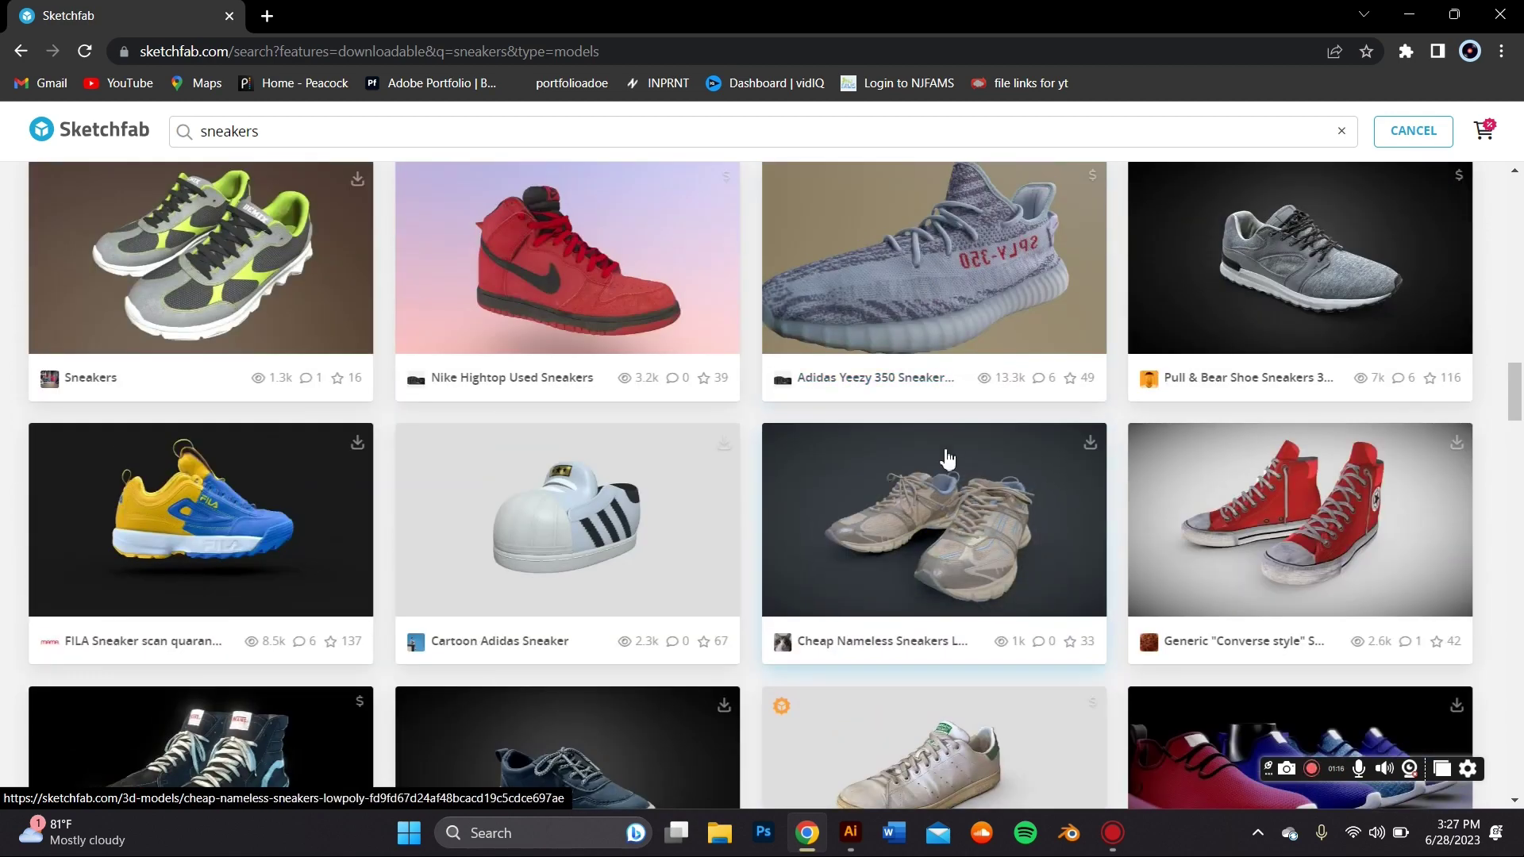
pyautogui.scroll(7, 945, 459)
pyautogui.scroll(2, 947, 459)
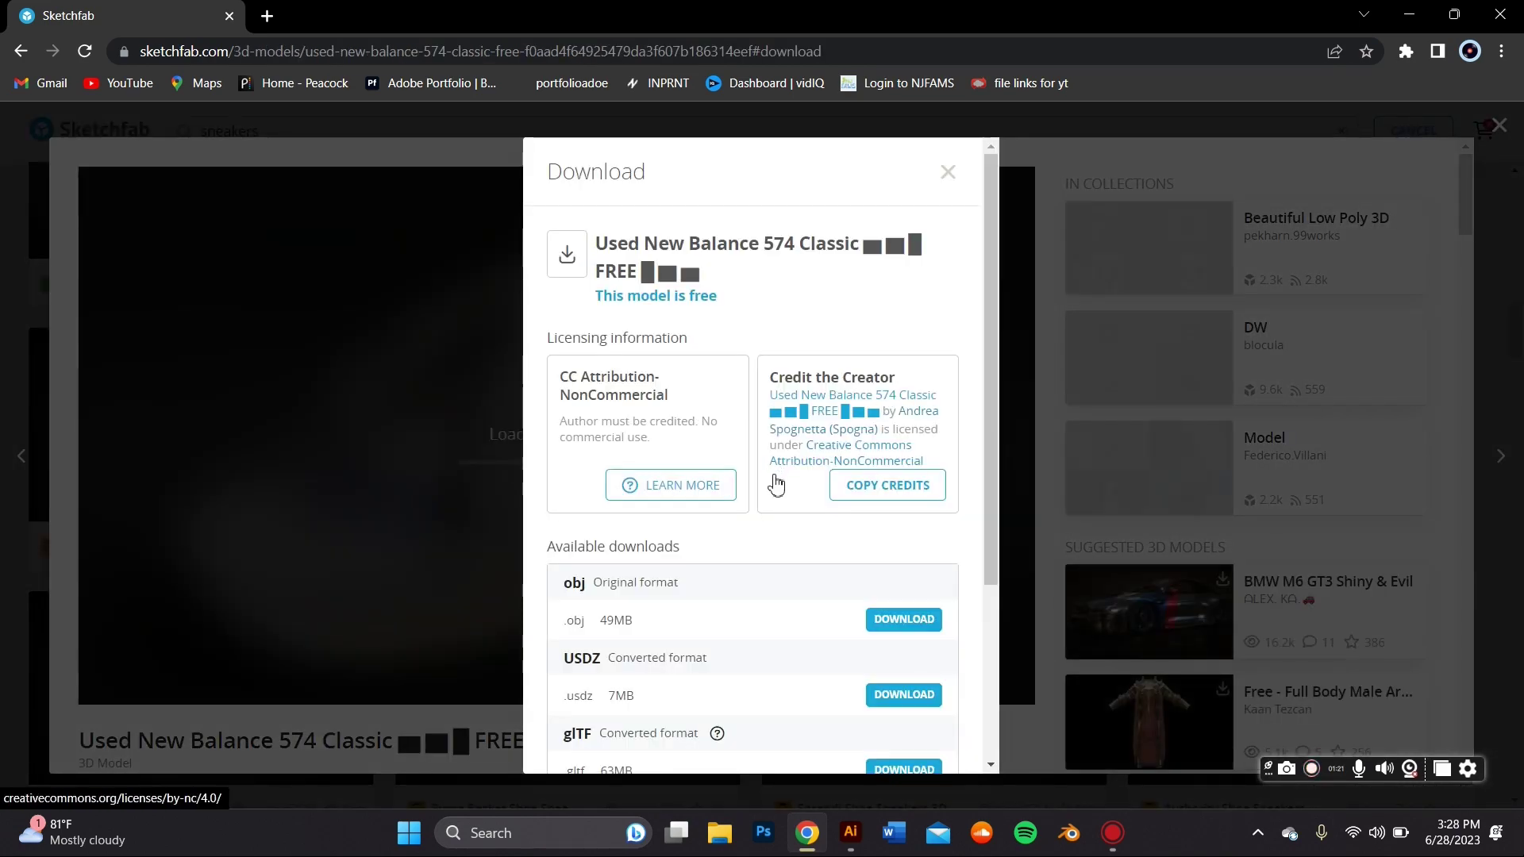
# Step: Download the Used New Balance 574 Classic model as GLB with 1k textures and close the download dialog
pyautogui.scroll(-3, 754, 521)
pyautogui.click(879, 633)
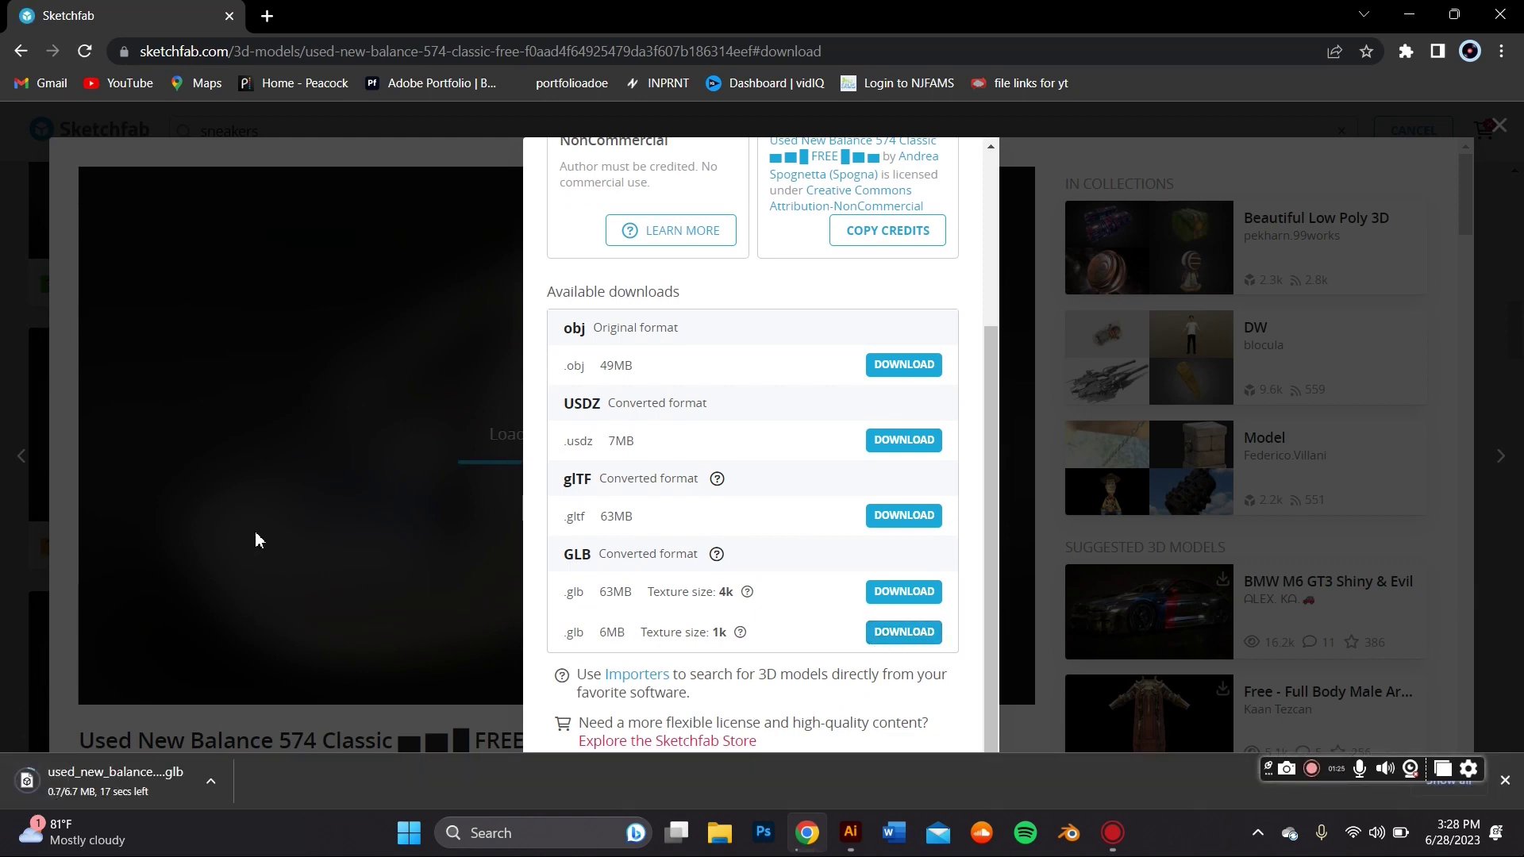
pyautogui.scroll(3, 851, 326)
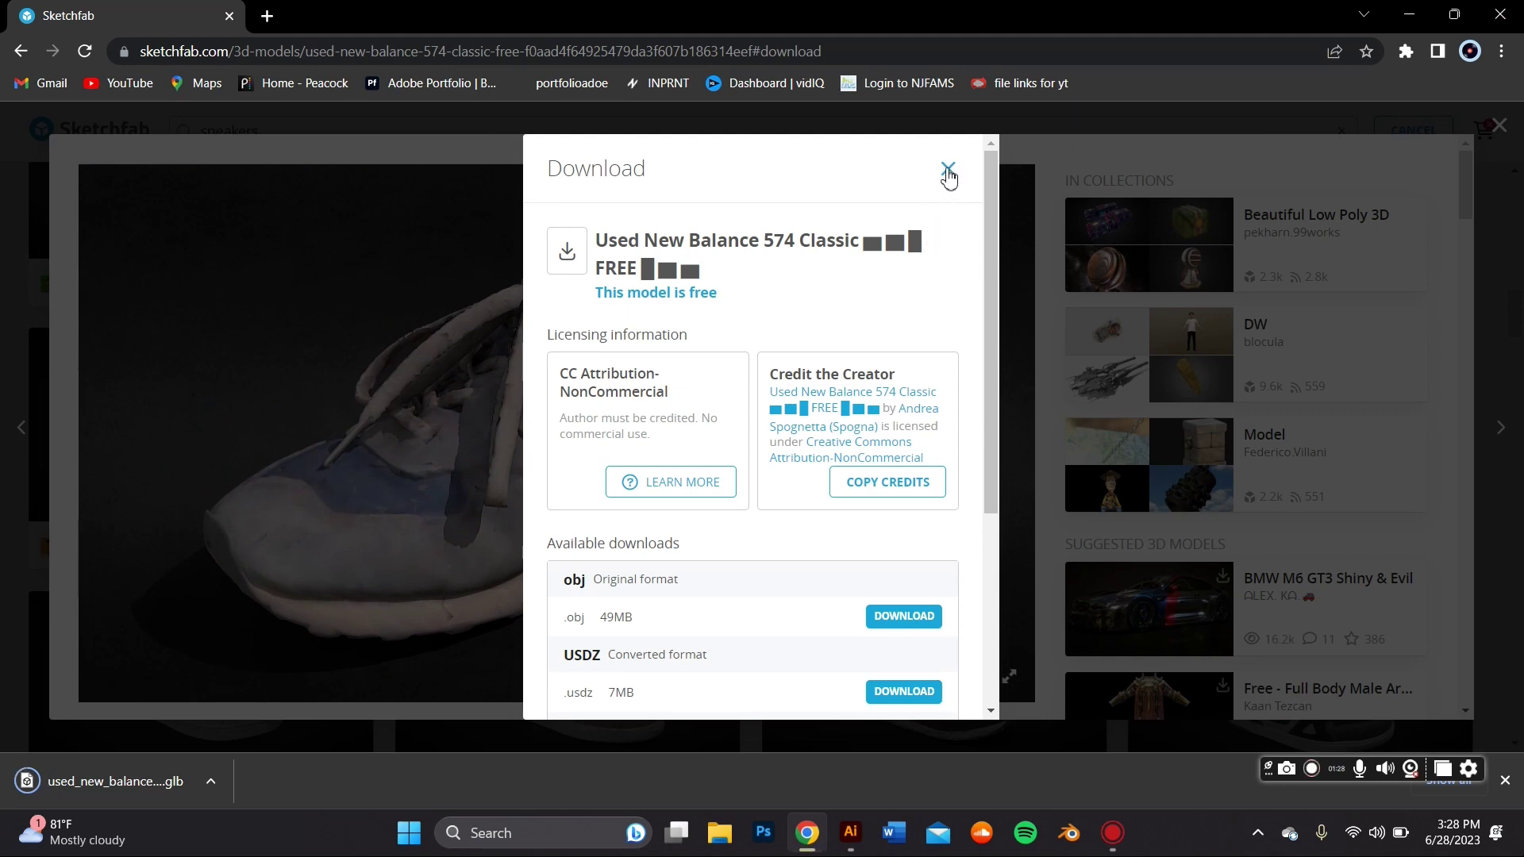
pyautogui.click(950, 176)
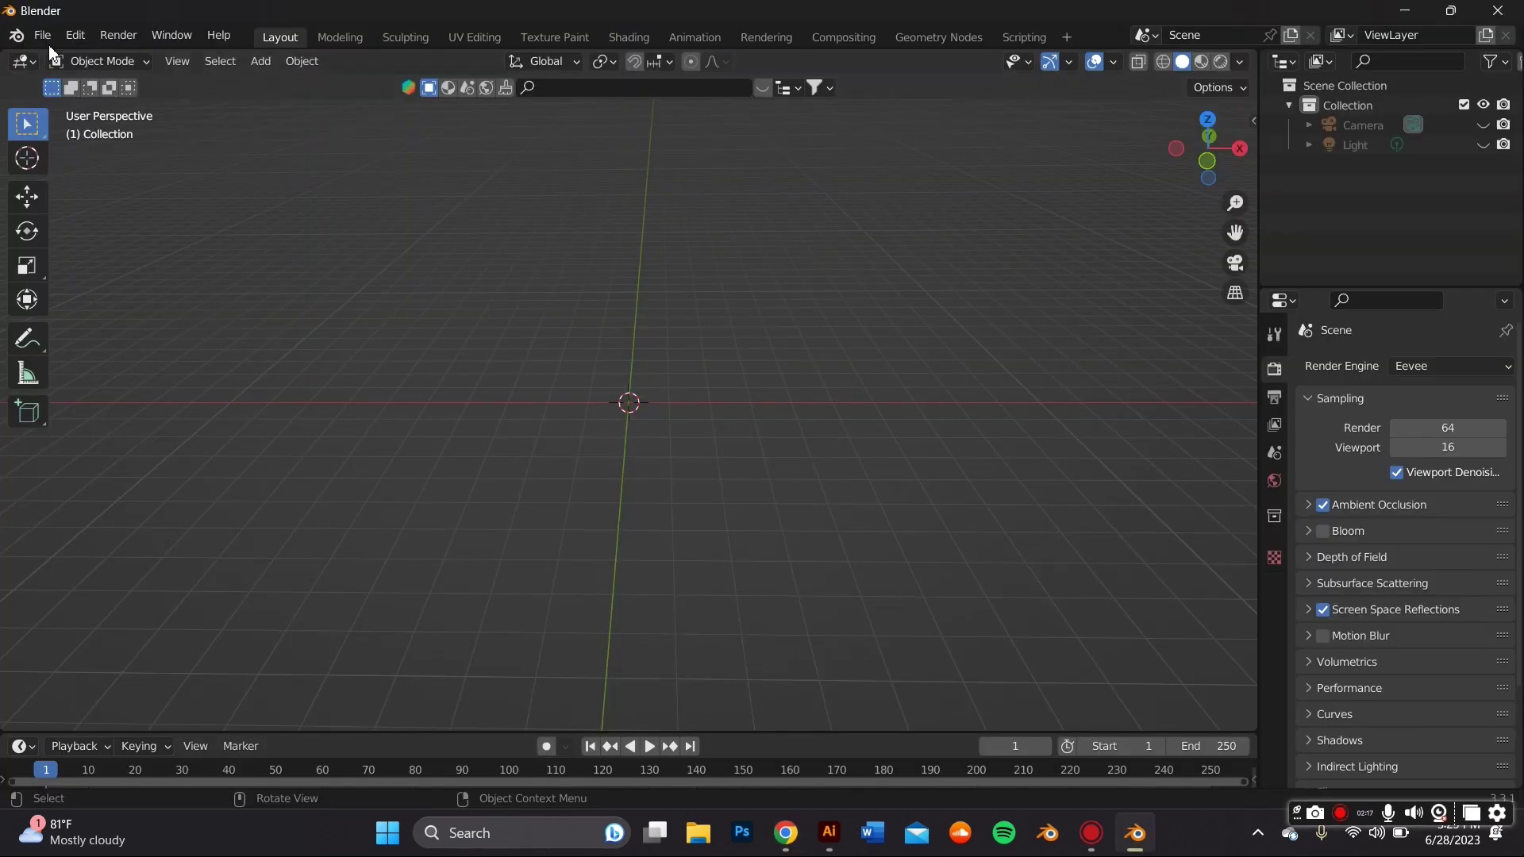
# Step: Switch to Blender and import the used New Balance .glb model from the Downloads folder
pyautogui.click(43, 36)
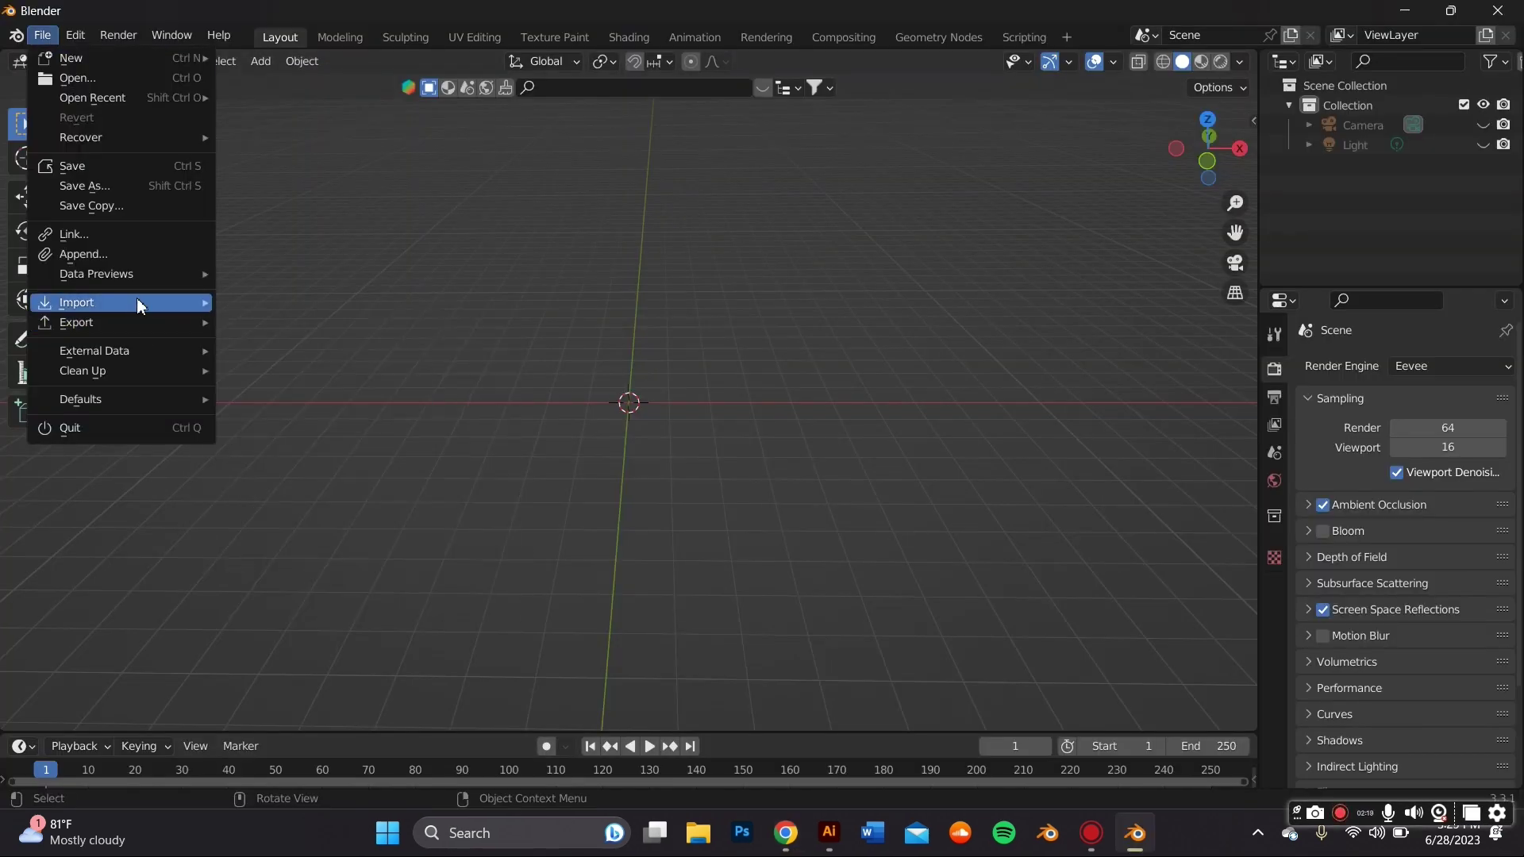
pyautogui.moveTo(143, 304)
pyautogui.click(331, 518)
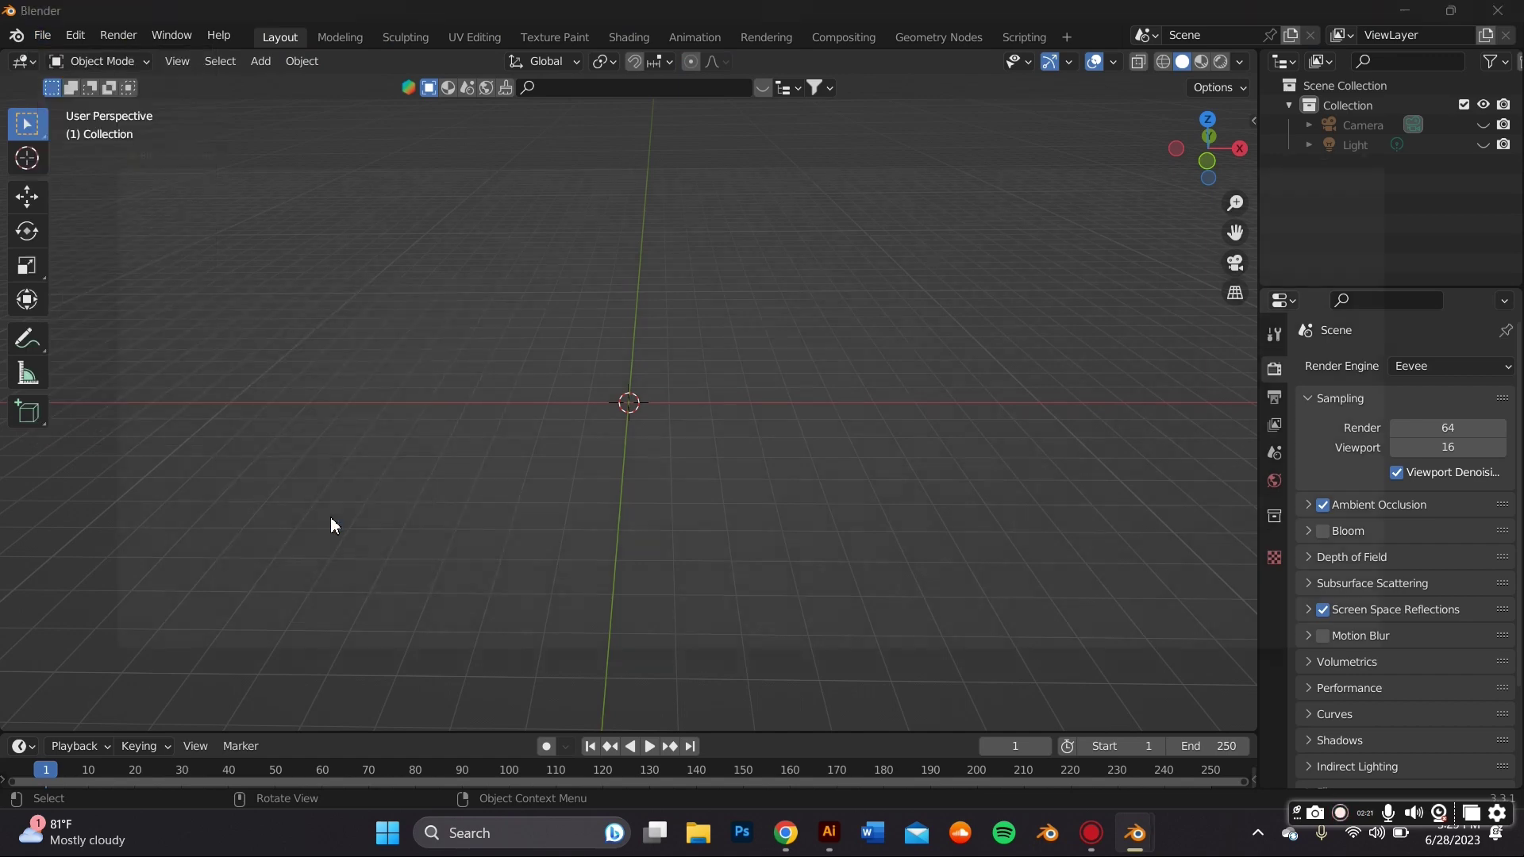
pyautogui.click(120, 314)
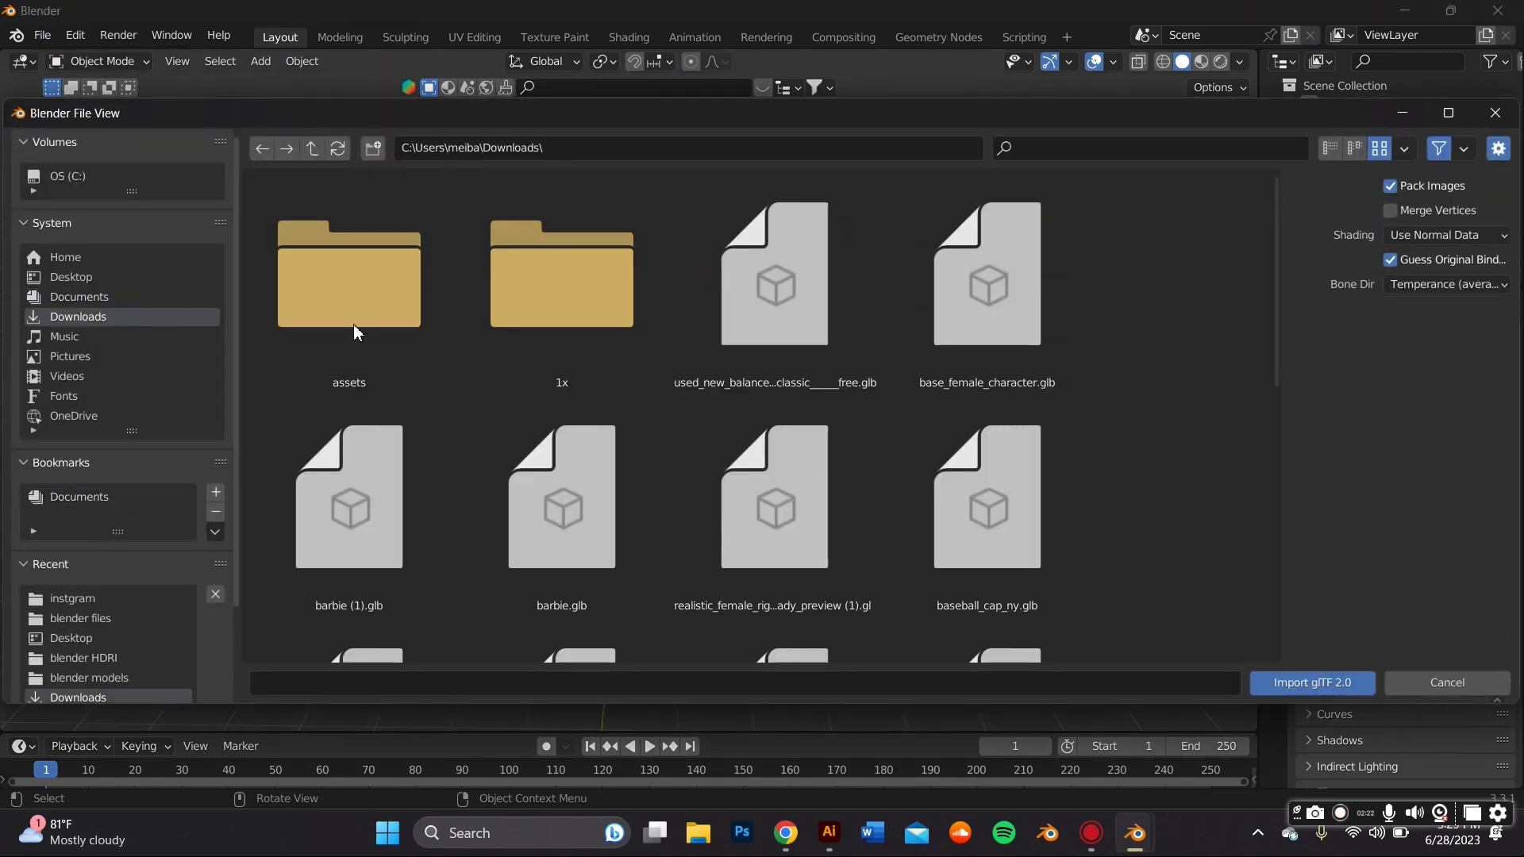
pyautogui.doubleClick(808, 260)
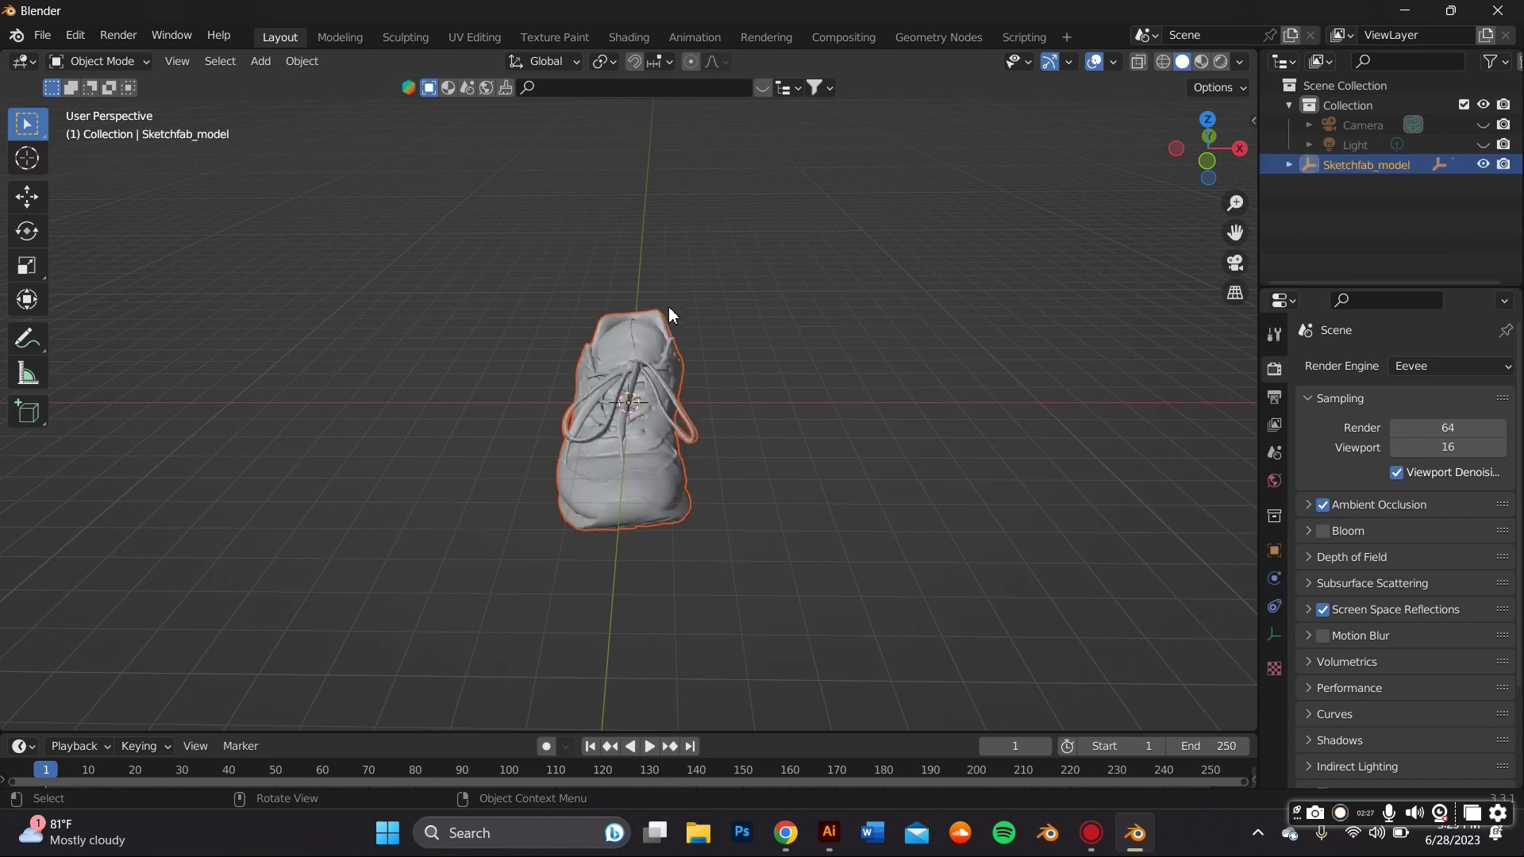
# Step: Display the imported shoe in Material Preview shading, with its N-logo side facing the viewer up close
pyautogui.scroll(3, 669, 315)
pyautogui.moveTo(669, 315)
pyautogui.mouseDown(button='middle')
pyautogui.moveTo(940, 363)
pyautogui.moveTo(43, 364)
pyautogui.mouseUp(button='middle')
pyautogui.scroll(-2, 1103, 347)
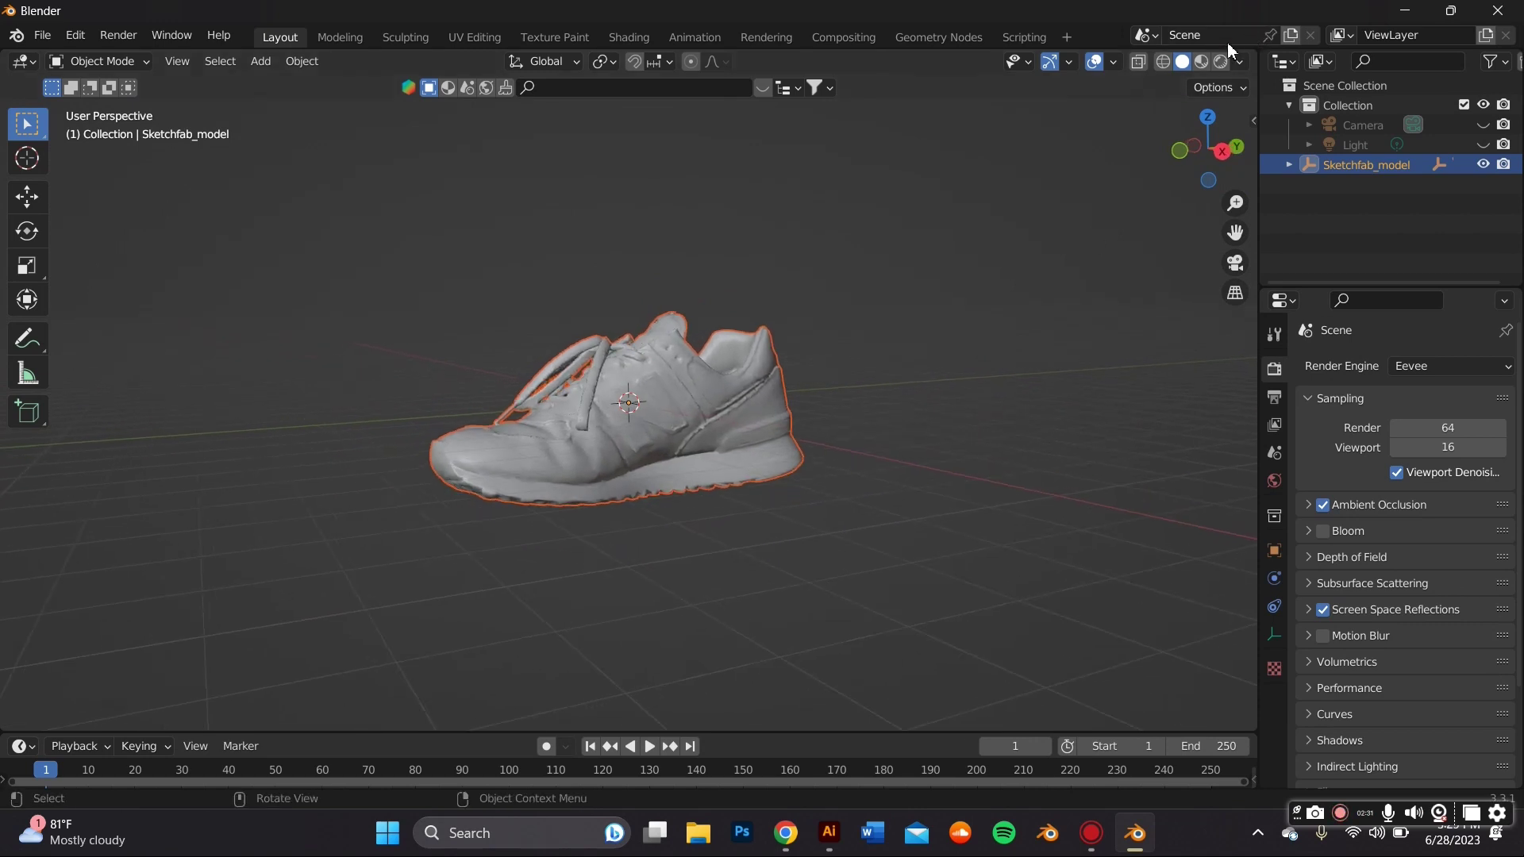
pyautogui.click(1202, 63)
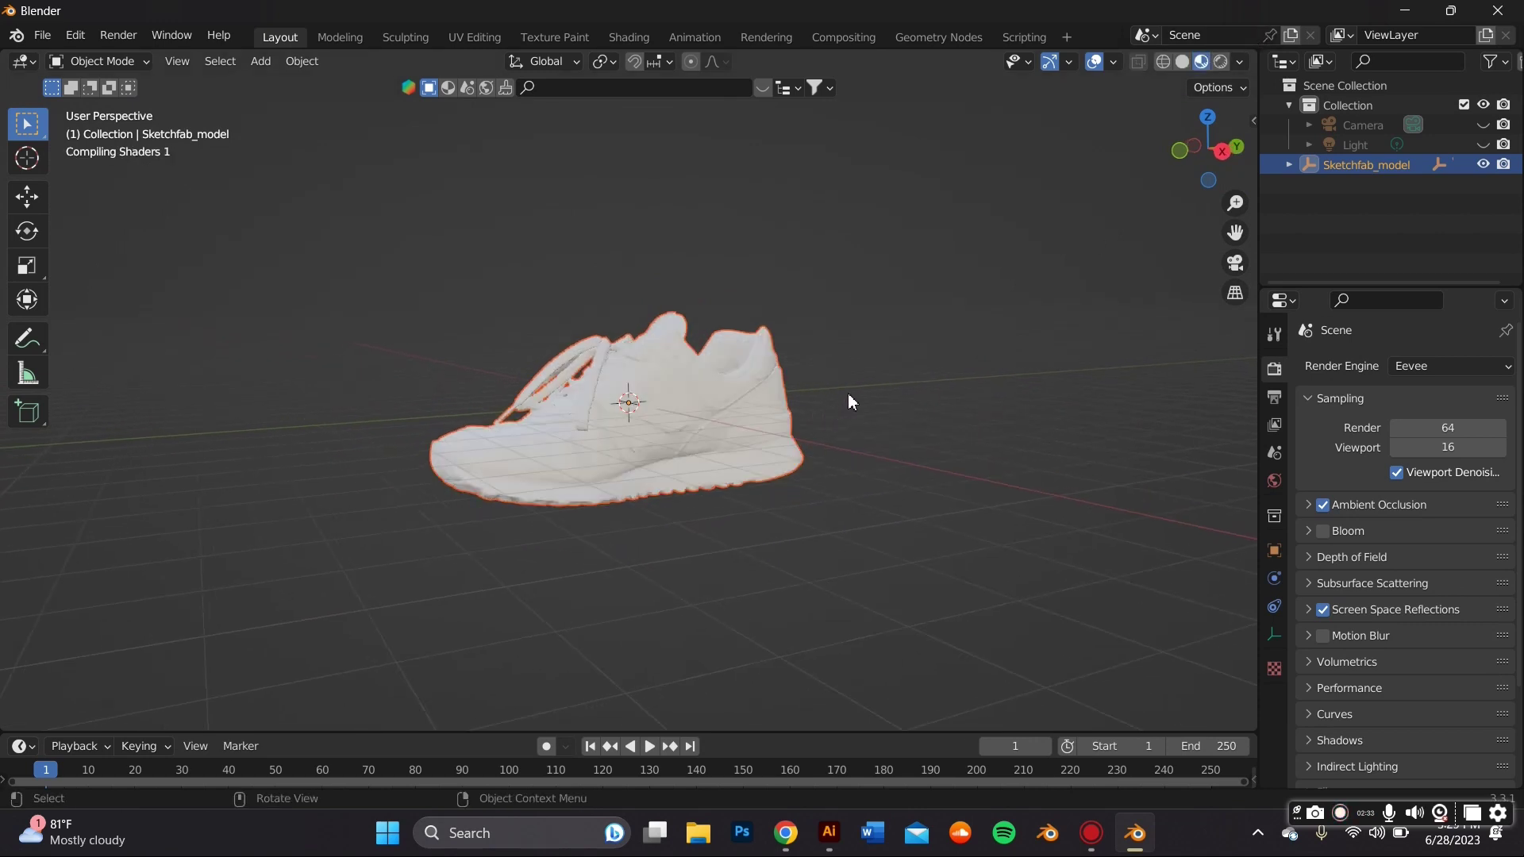
pyautogui.moveTo(848, 393); pyautogui.dragTo(357, 387, button='middle')
pyautogui.moveTo(808, 373); pyautogui.dragTo(323, 412, button='middle')
pyautogui.scroll(2, 784, 386)
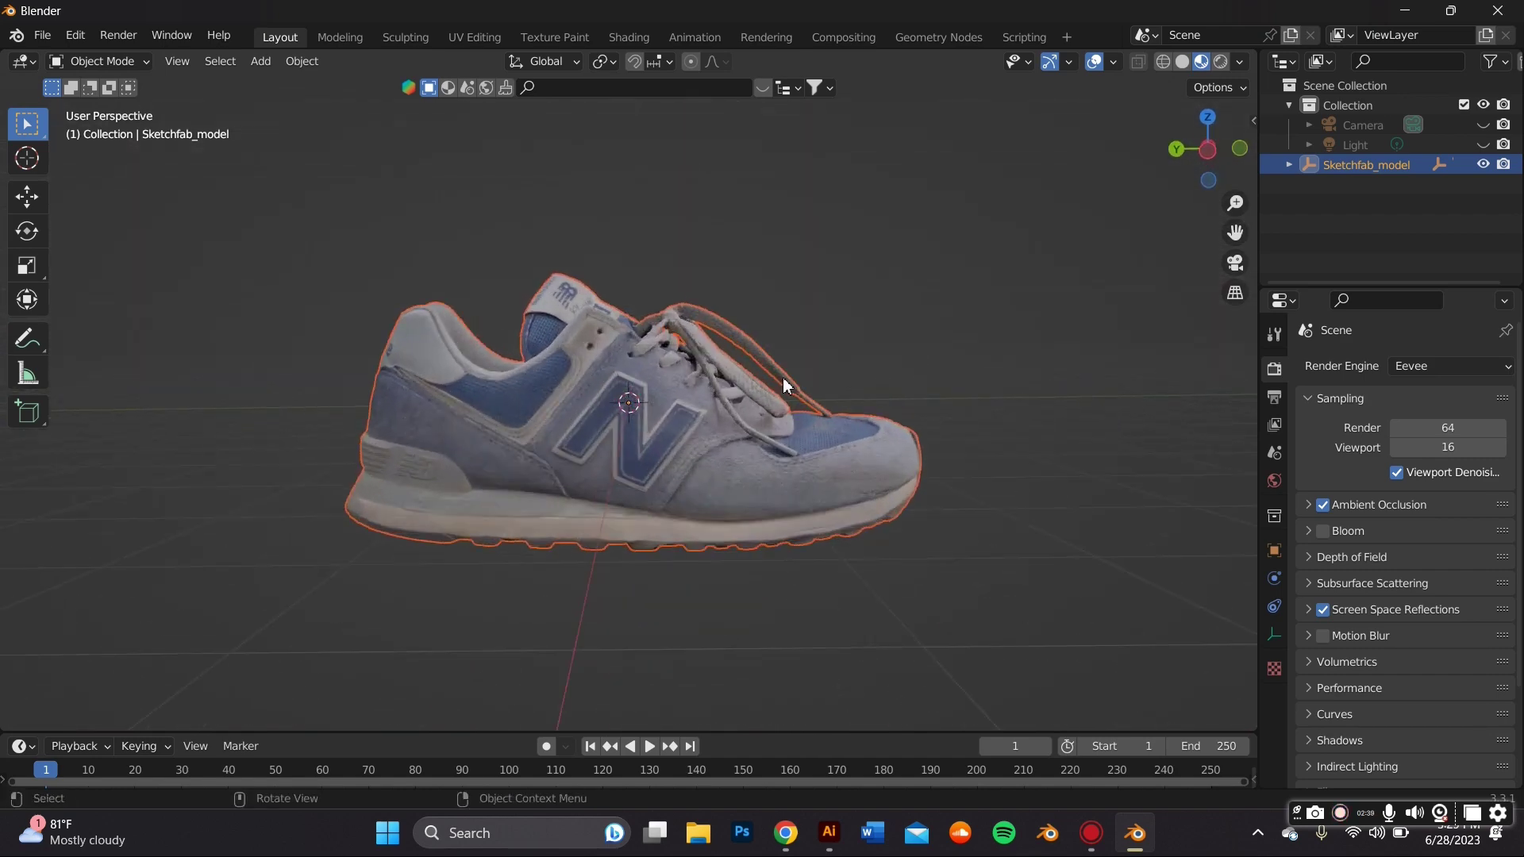
pyautogui.scroll(2, 753, 404)
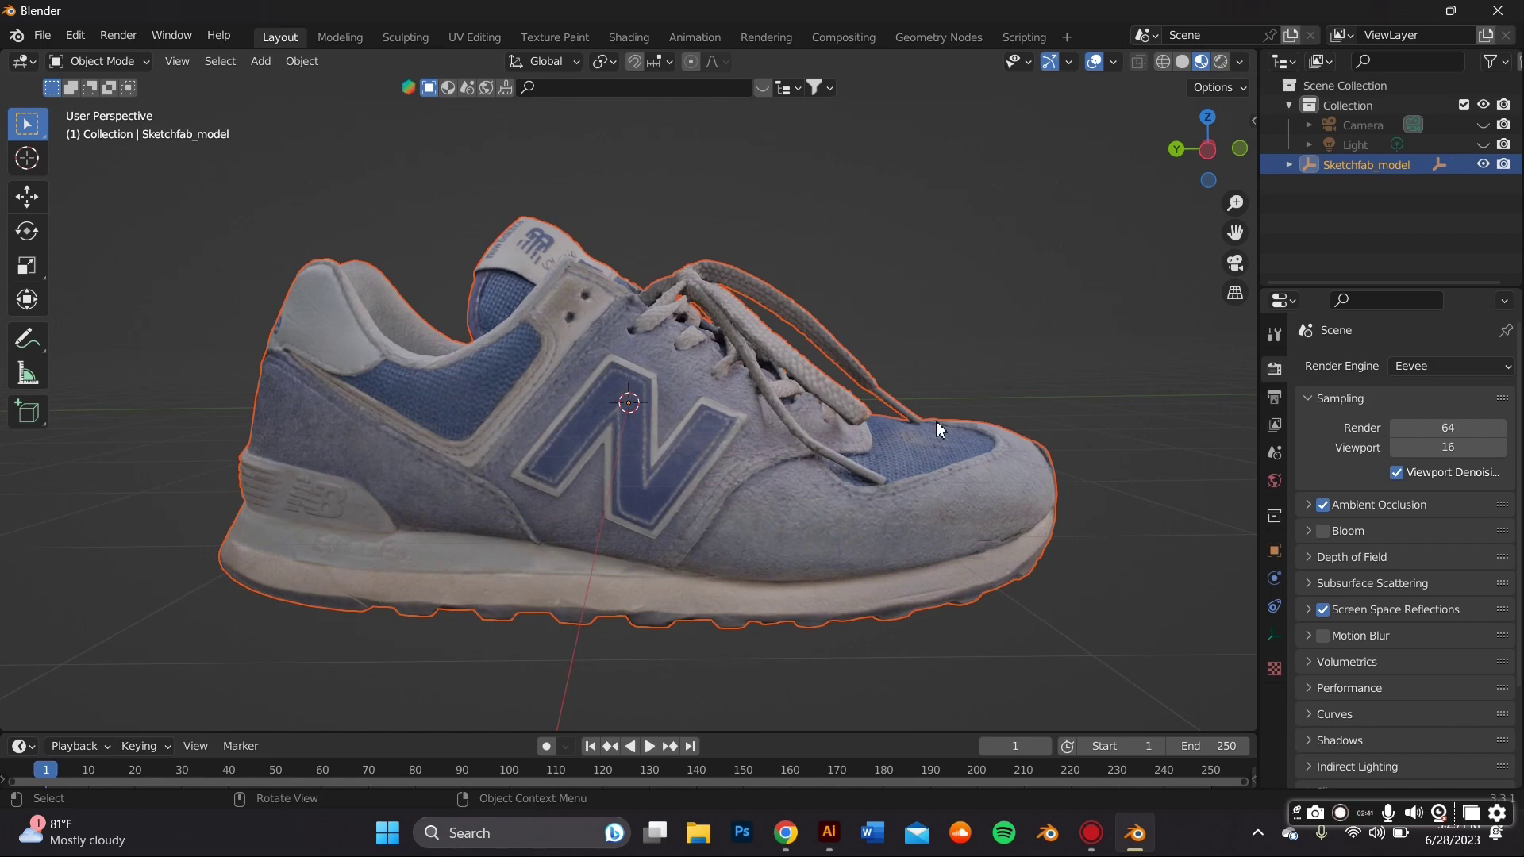
pyautogui.scroll(3, 936, 421)
pyautogui.scroll(-3, 937, 421)
pyautogui.scroll(1, 937, 420)
pyautogui.scroll(-1, 937, 419)
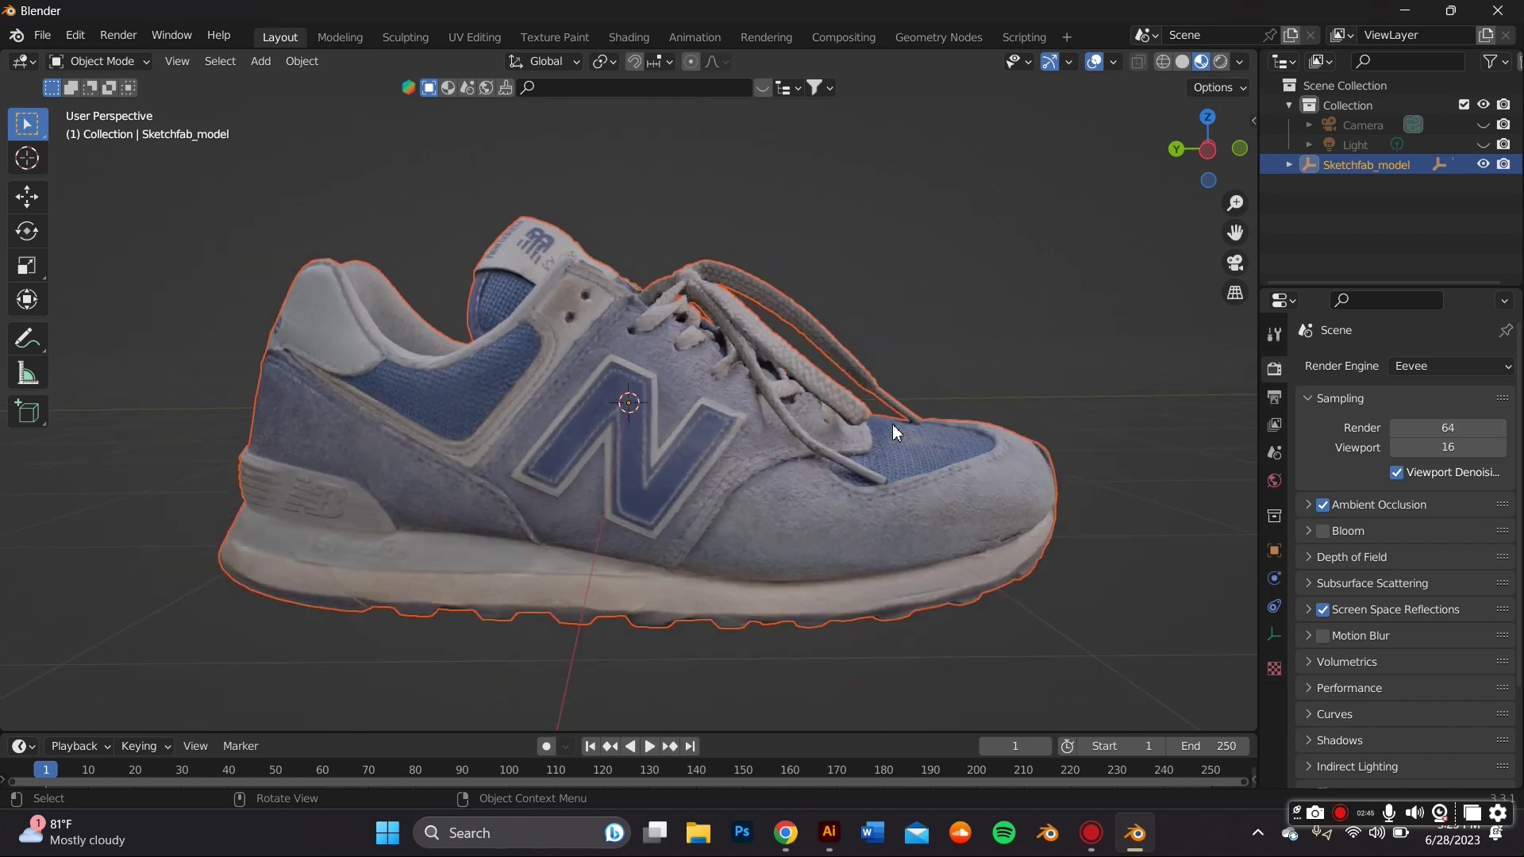
pyautogui.scroll(2, 867, 412)
pyautogui.scroll(-2, 867, 413)
pyautogui.scroll(1, 867, 414)
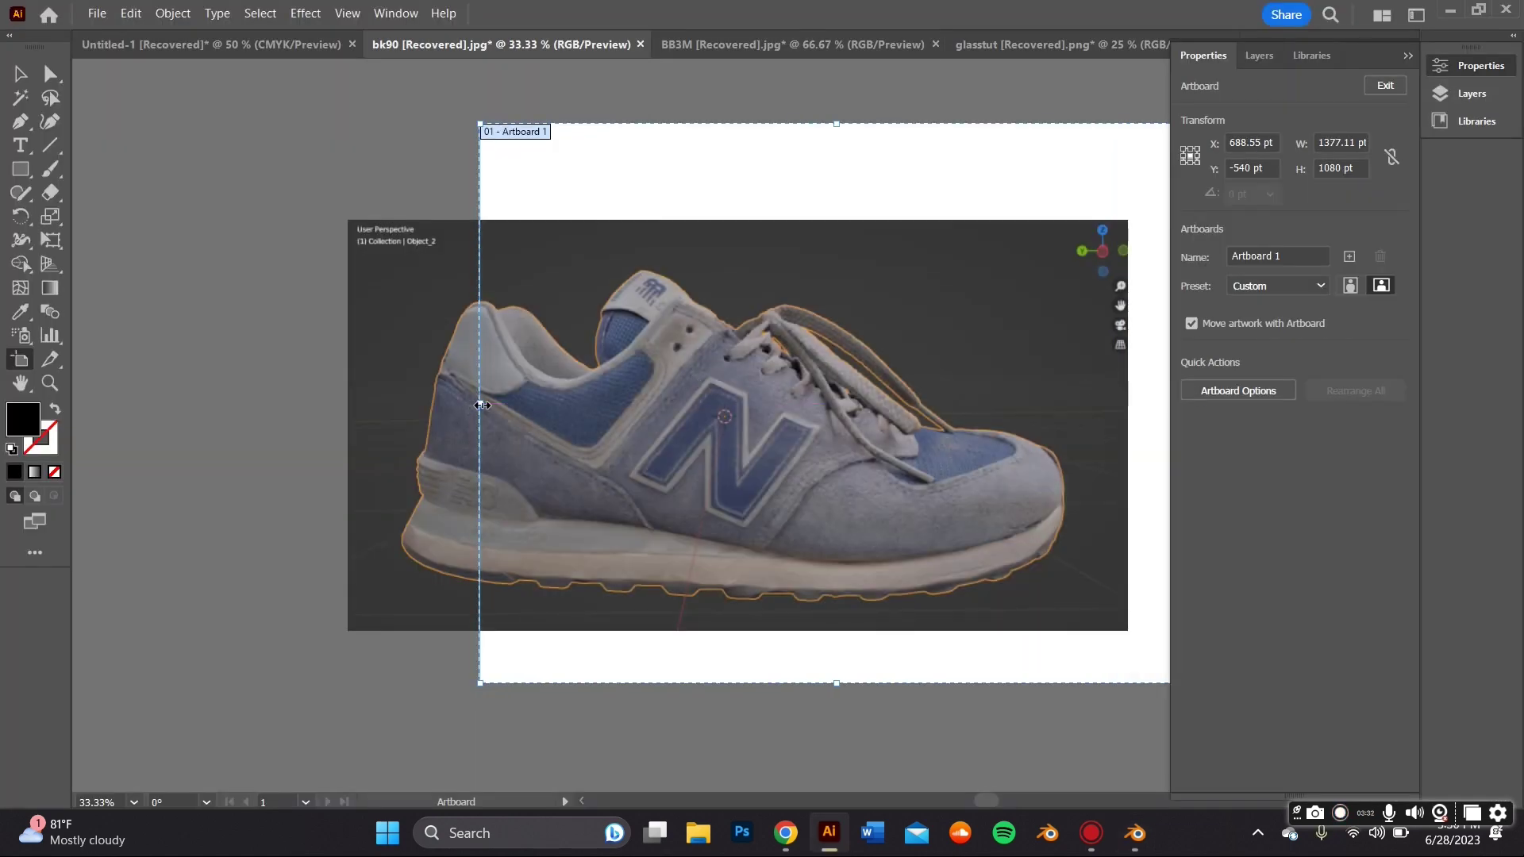
# Step: In Illustrator, widen the artboard to about 1792 pt and enlarge the shoe screenshot to fill it
pyautogui.moveTo(474, 404); pyautogui.dragTo(265, 403)
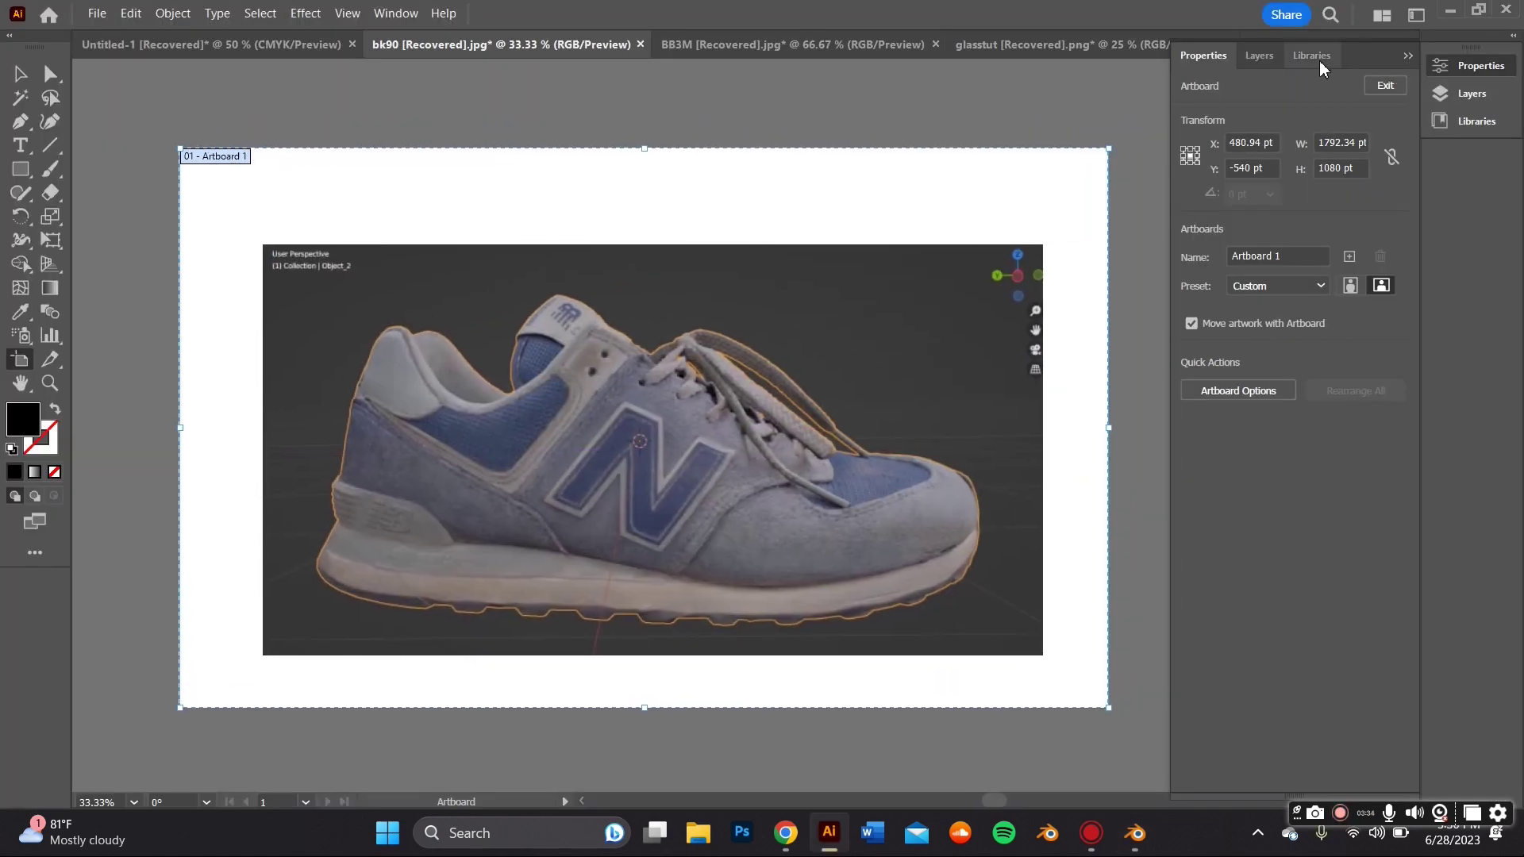
pyautogui.click(1383, 86)
pyautogui.moveTo(675, 524); pyautogui.dragTo(675, 506)
pyautogui.keyDown('shift'); pyautogui.moveTo(1048, 231); pyautogui.dragTo(929, 303); pyautogui.keyUp('shift')
pyautogui.moveTo(810, 219); pyautogui.dragTo(878, 181)
pyautogui.click(804, 85)
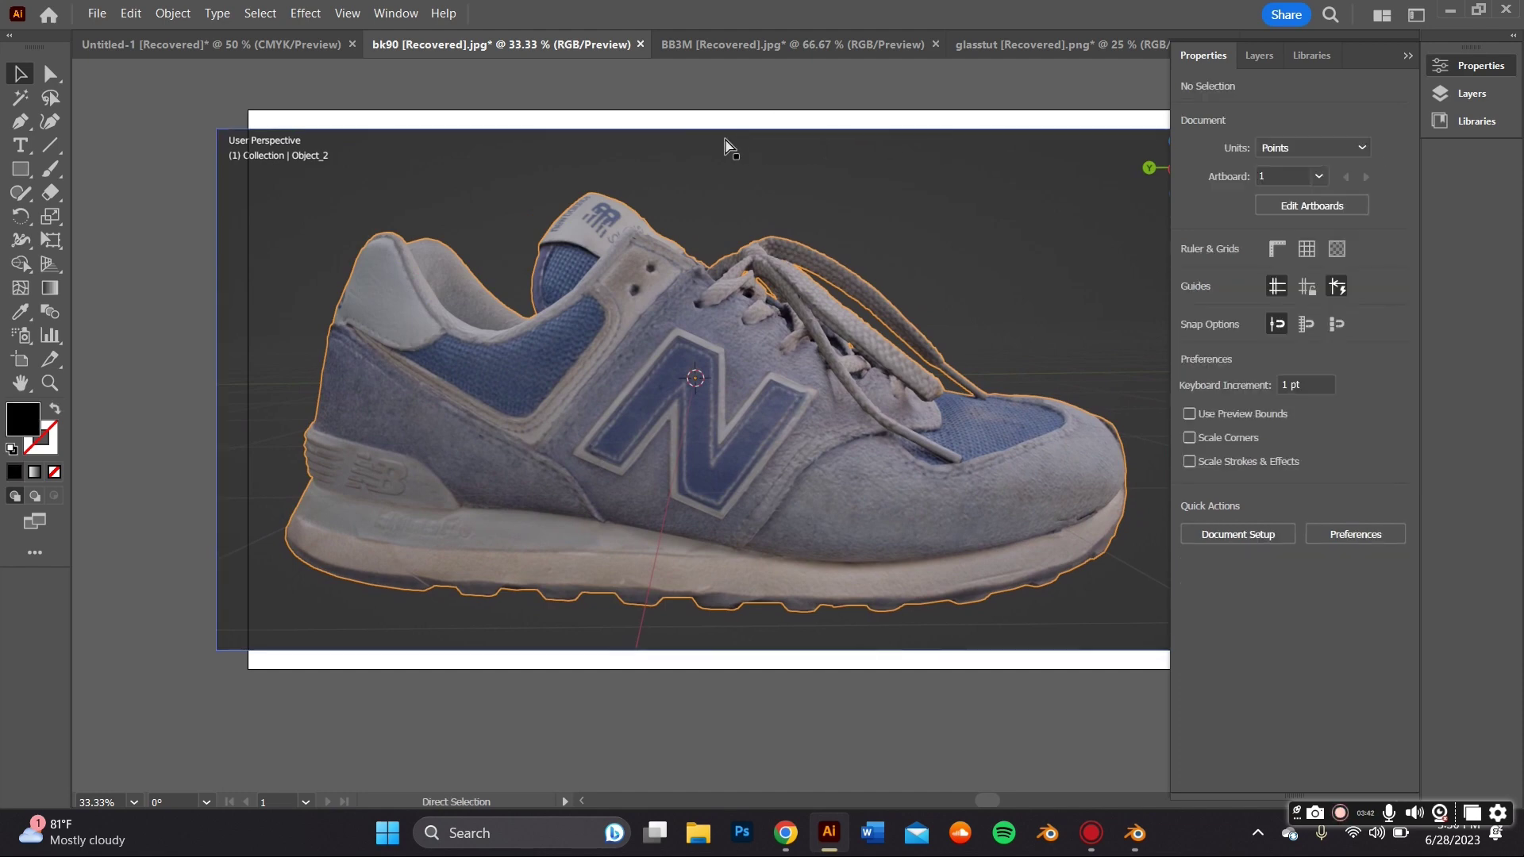
# Step: Outline the shoe's N logo with the Pen tool, using a 1 pt black stroke and no fill
pyautogui.hotkey('ctrl', '=')
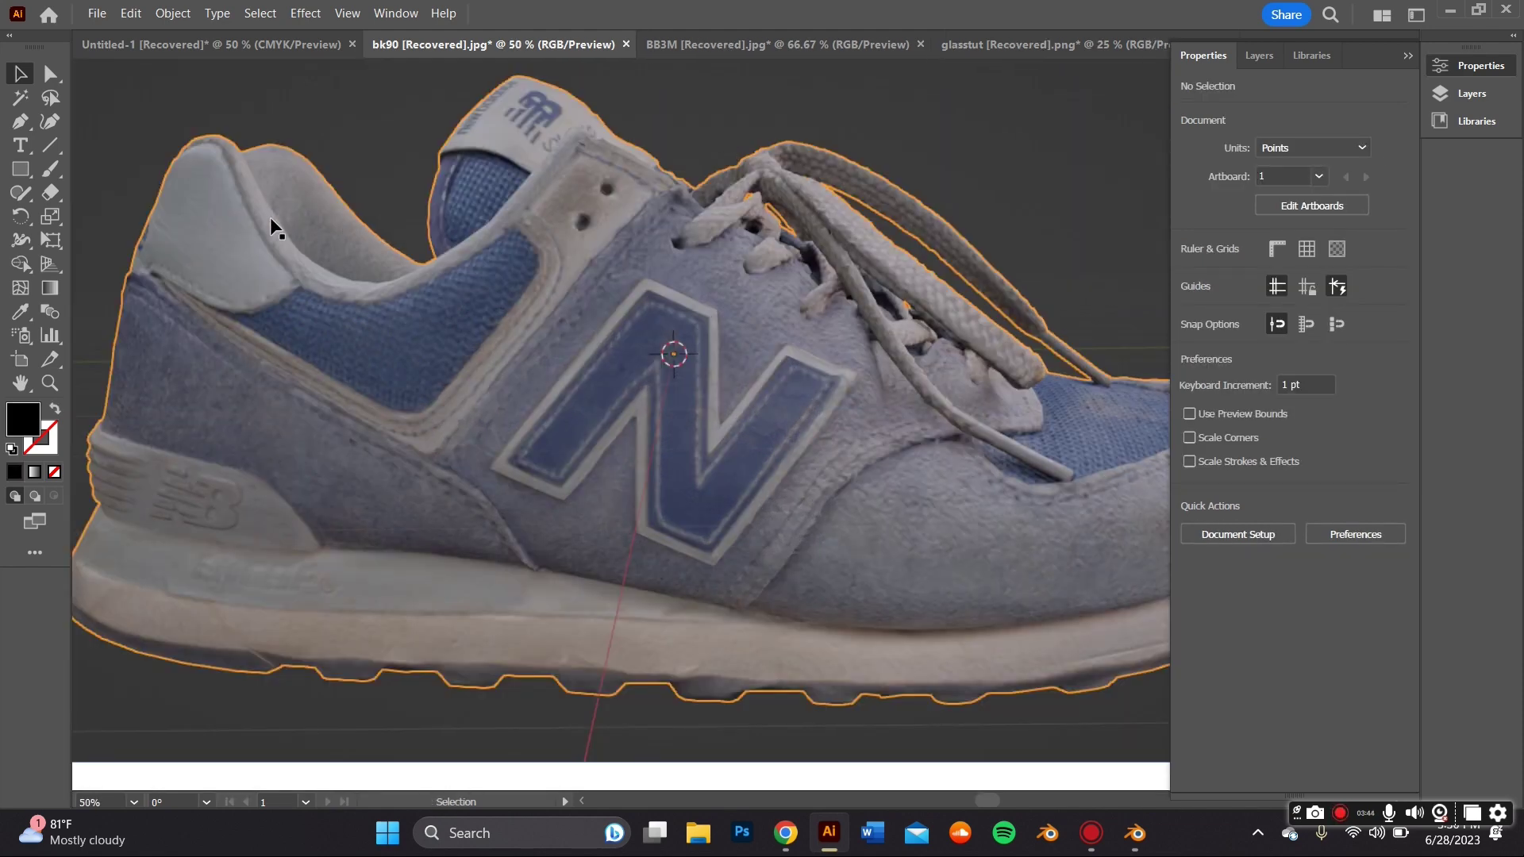
pyautogui.press('p')
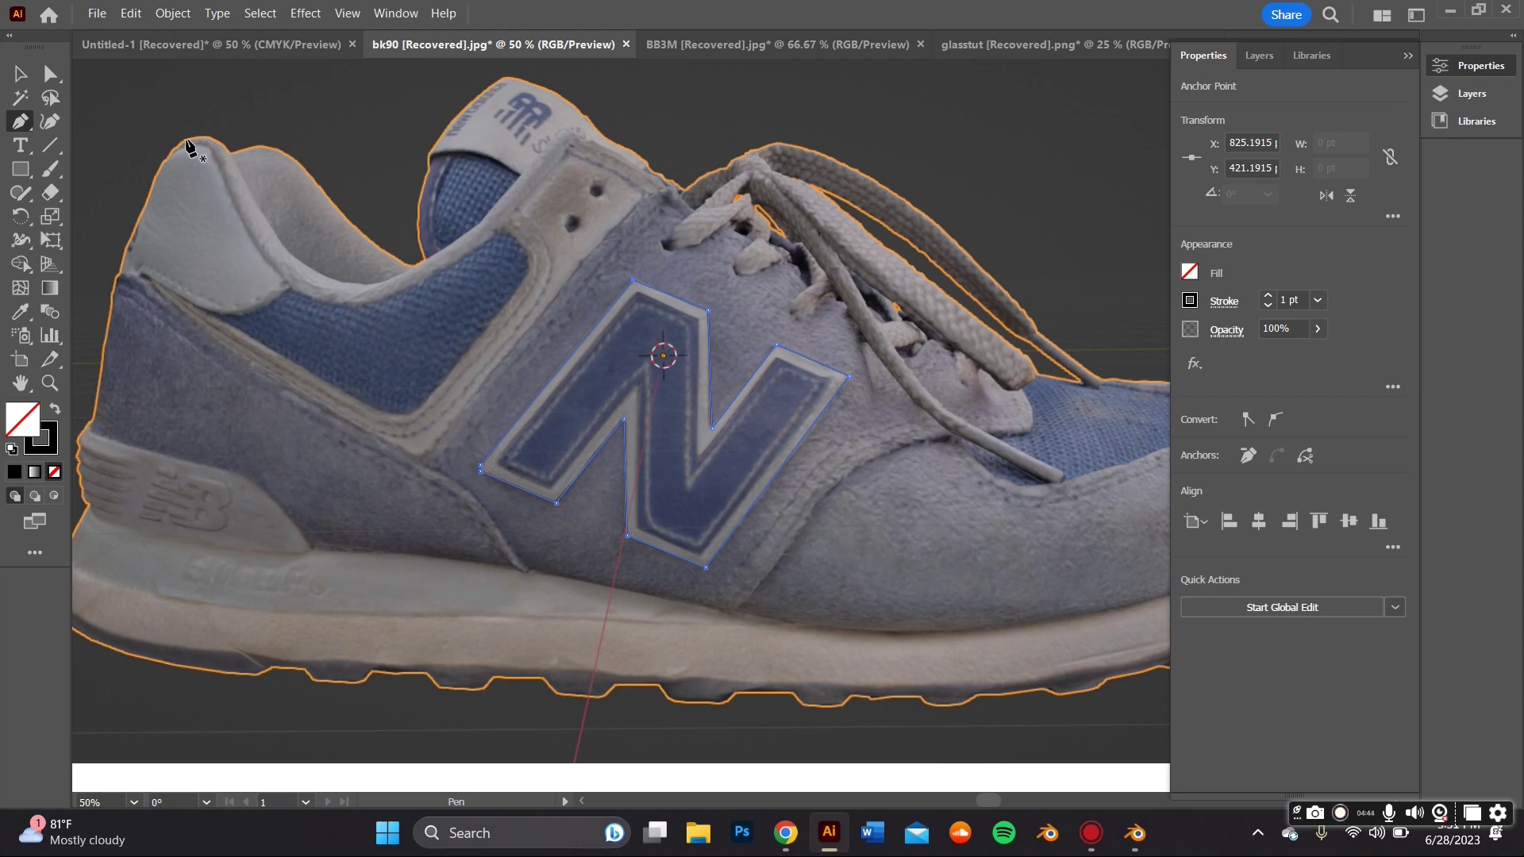
# Step: Start a drip outline with the Curvature tool, following the heel collar's edge and curving down the side of the heel
pyautogui.click(50, 121)
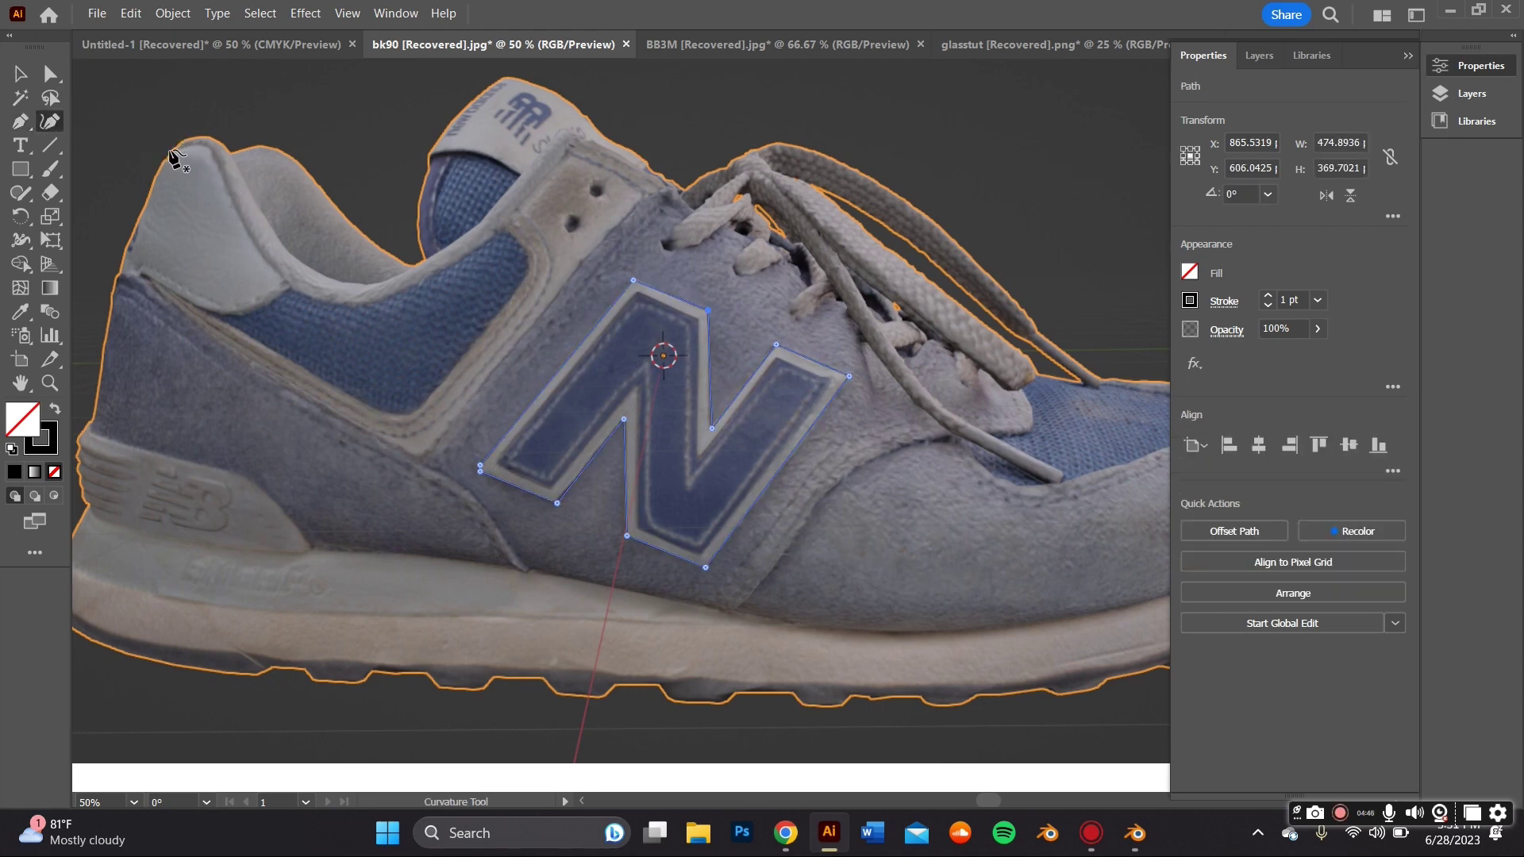
pyautogui.click(165, 156)
pyautogui.click(185, 138)
pyautogui.click(220, 143)
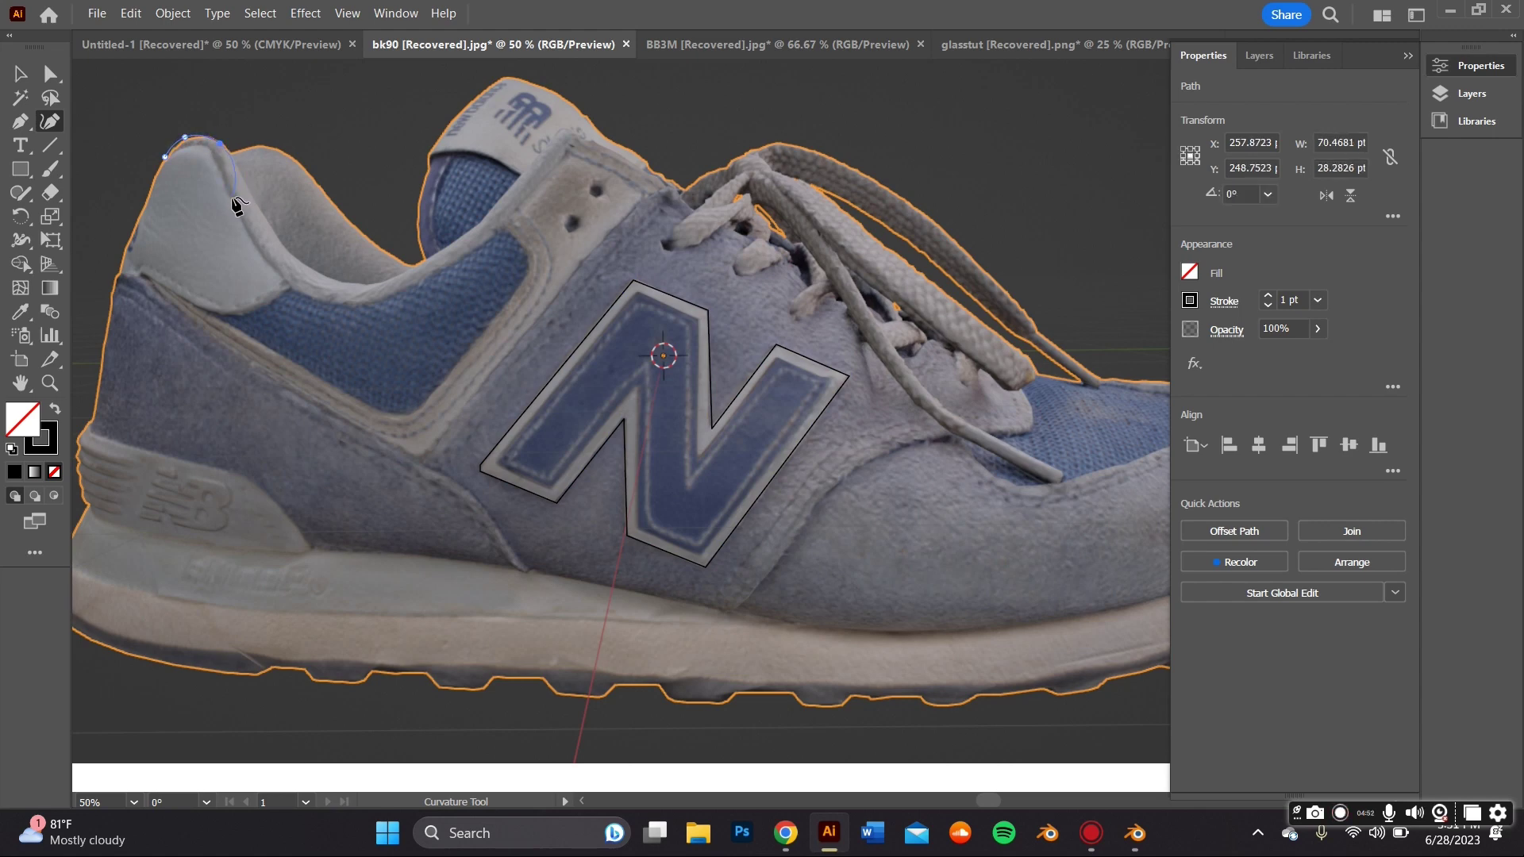
pyautogui.click(232, 196)
pyautogui.moveTo(219, 143)
pyautogui.mouseDown()
pyautogui.moveTo(200, 146)
pyautogui.moveTo(215, 161)
pyautogui.moveTo(189, 148)
pyautogui.moveTo(203, 147)
pyautogui.mouseUp()
pyautogui.click(227, 185)
pyautogui.click(275, 270)
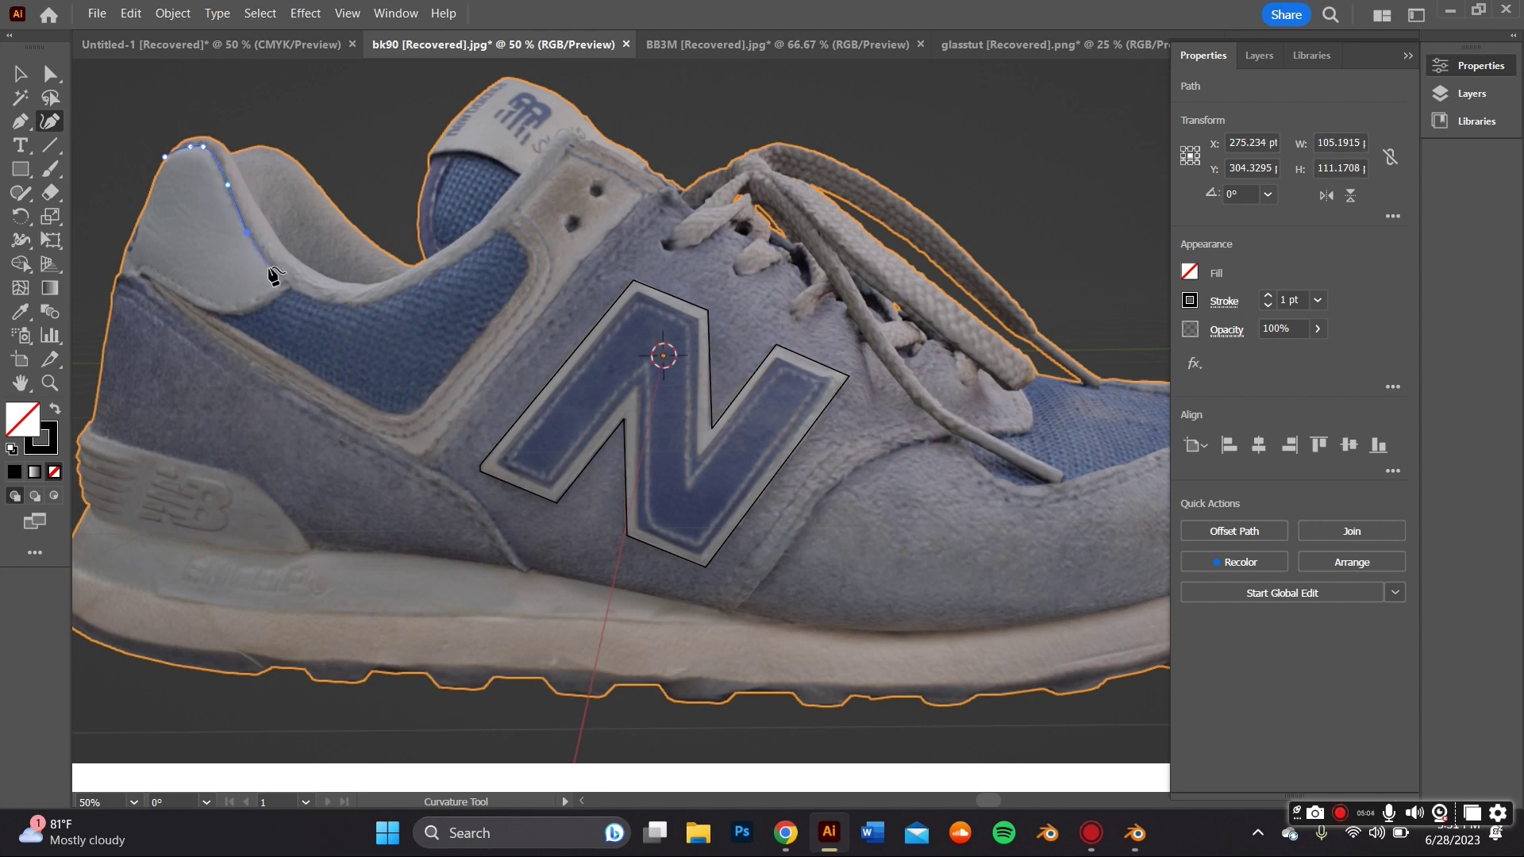
pyautogui.click(286, 378)
pyautogui.click(228, 474)
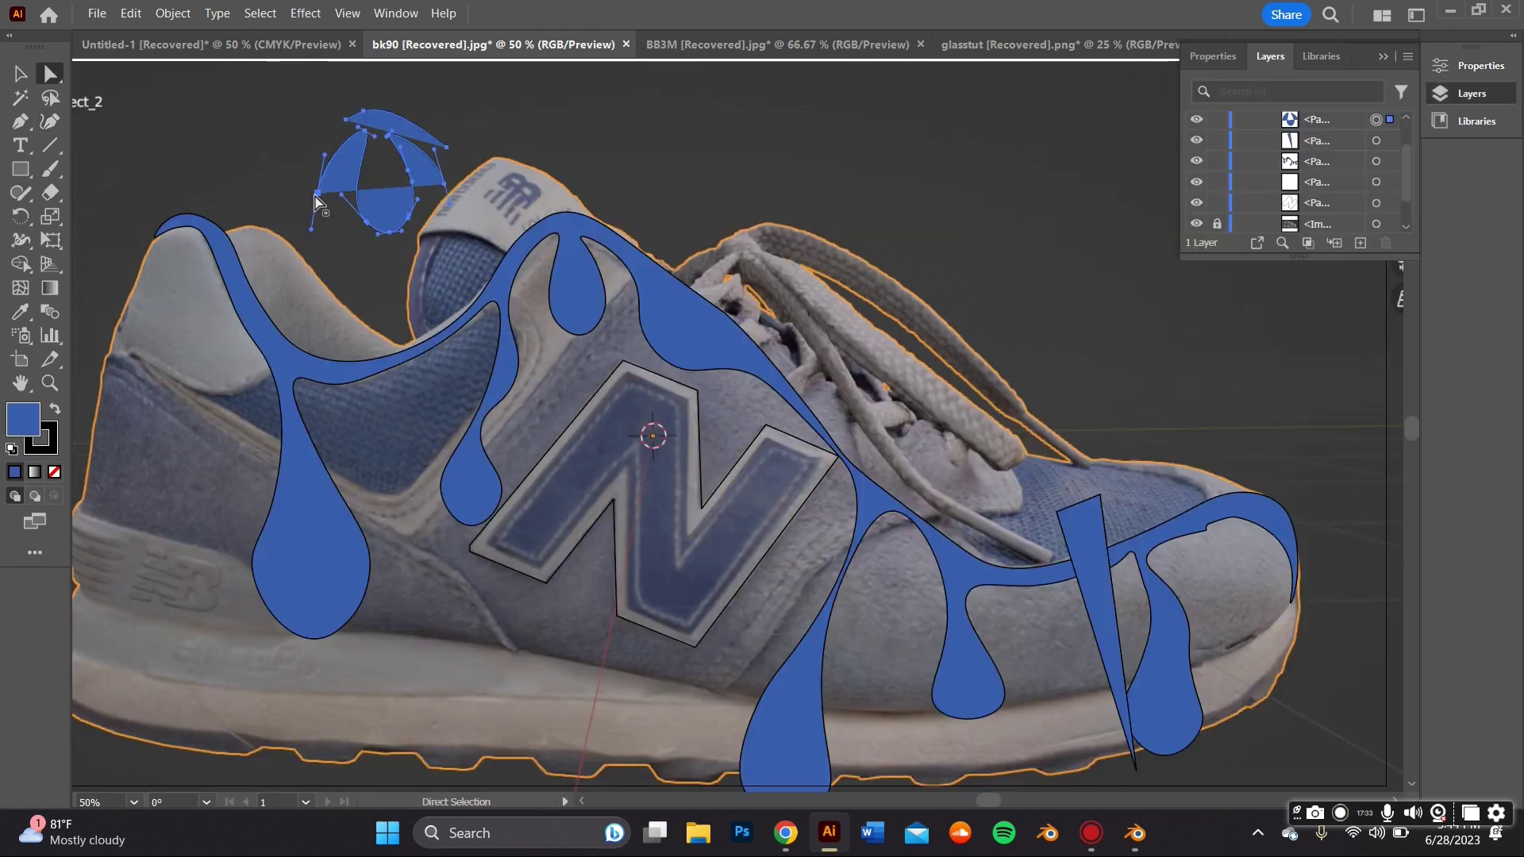
# Step: Export the traced drip and N artwork to the Desktop as an SVG file named nbtut
pyautogui.moveTo(314, 134); pyautogui.dragTo(377, 155)
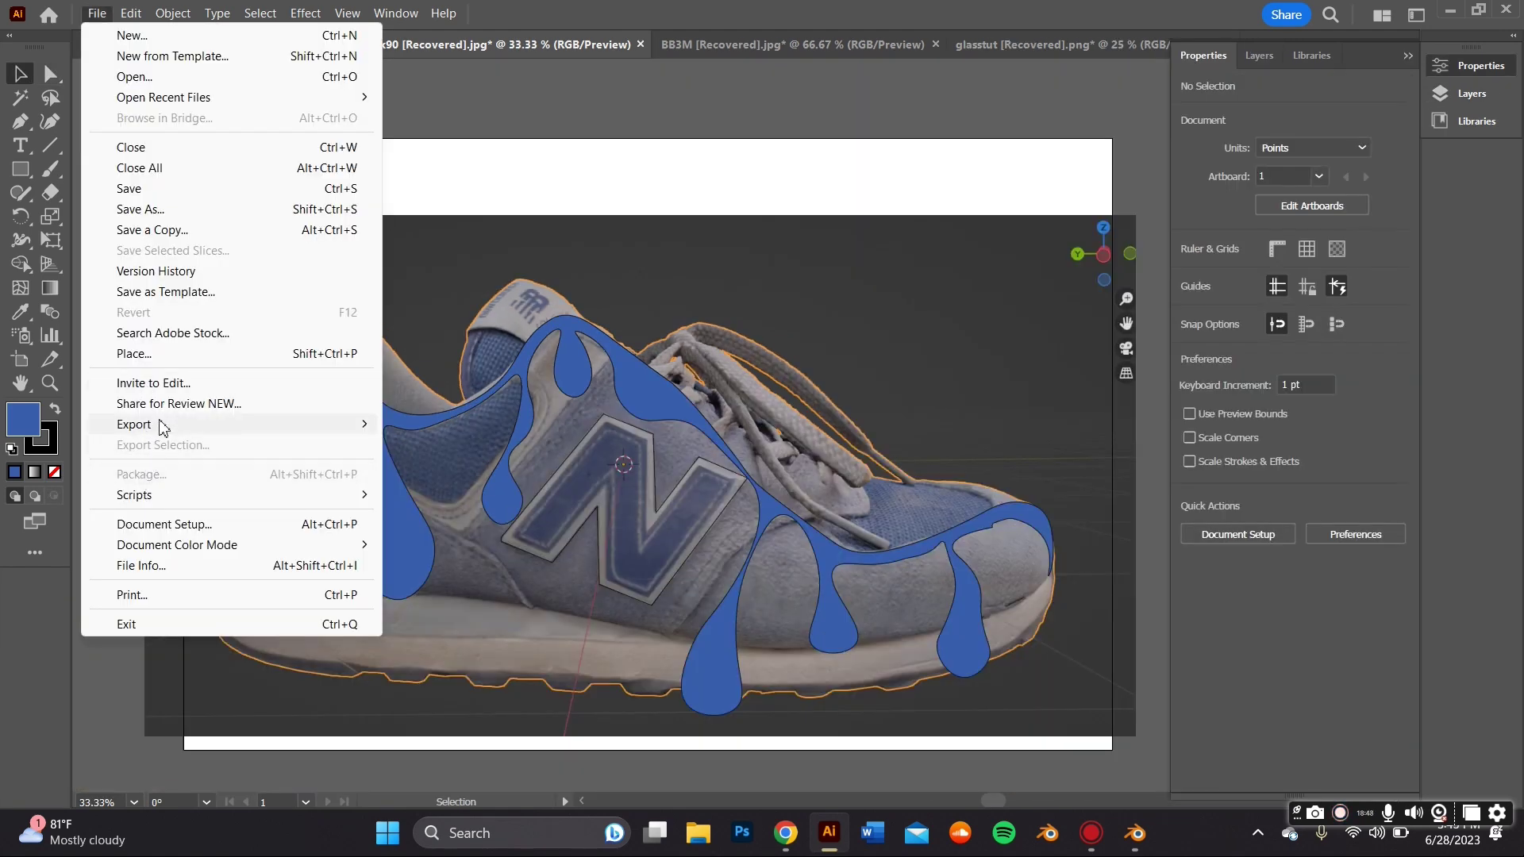
pyautogui.moveTo(136, 421)
pyautogui.click(436, 441)
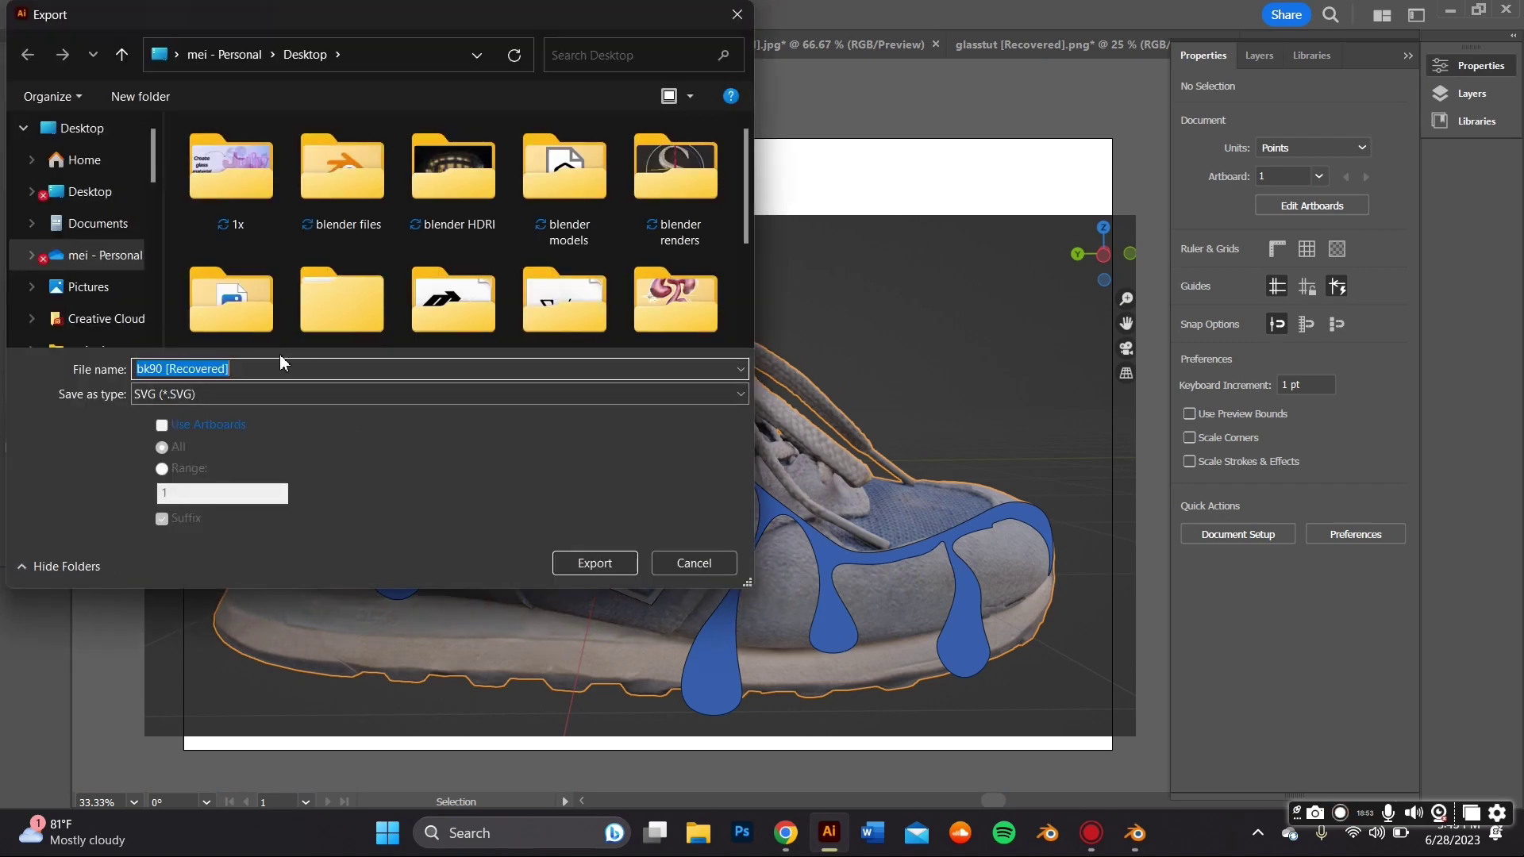
pyautogui.write('nb')
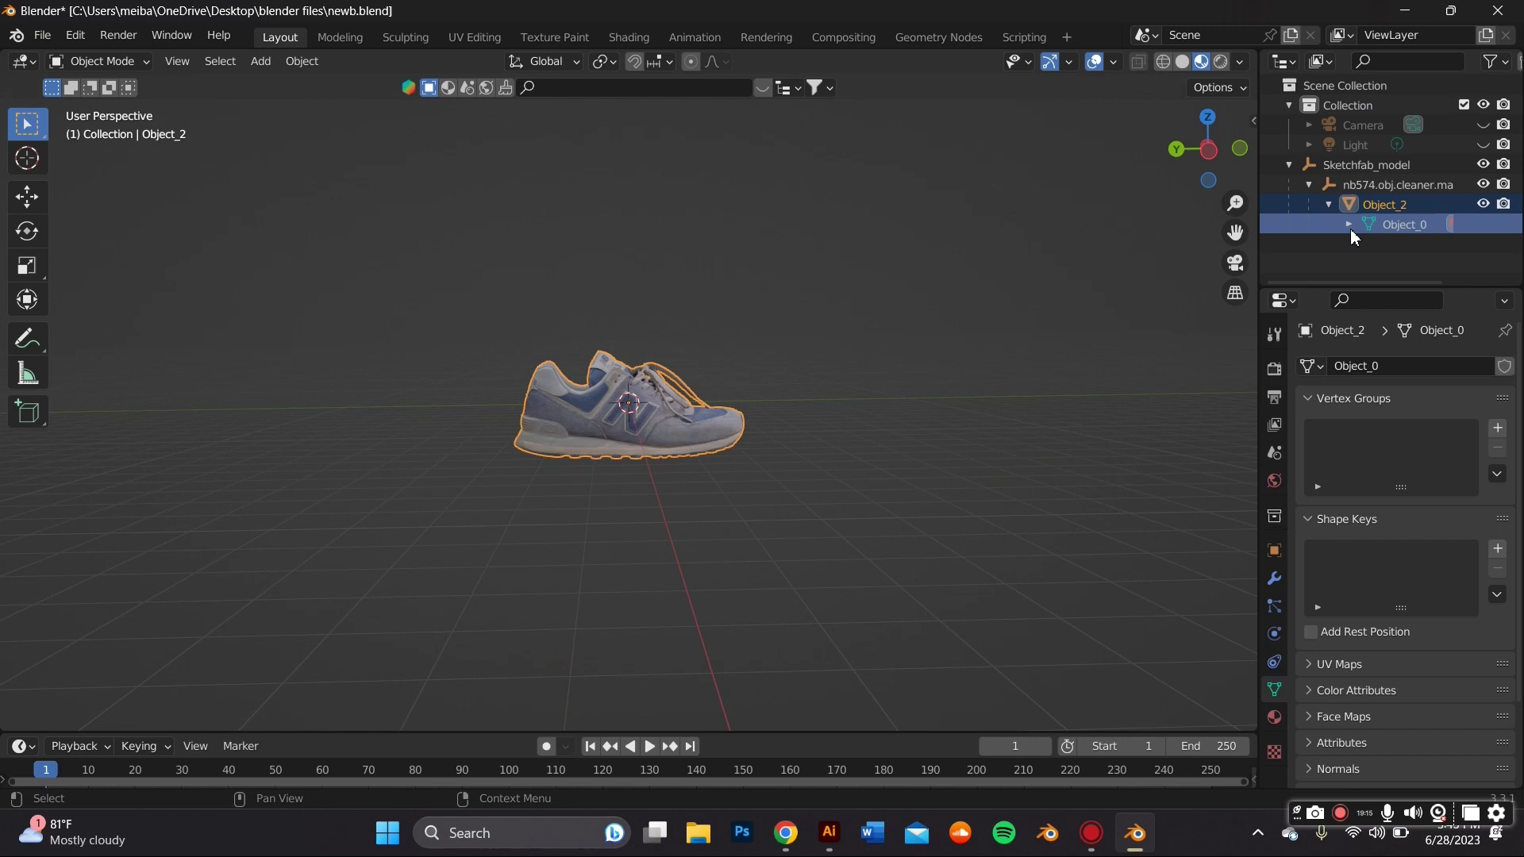
# Step: Switch to Blender and hide the shoe mesh Object_2 in the viewport
pyautogui.click(1349, 225)
pyautogui.click(1481, 205)
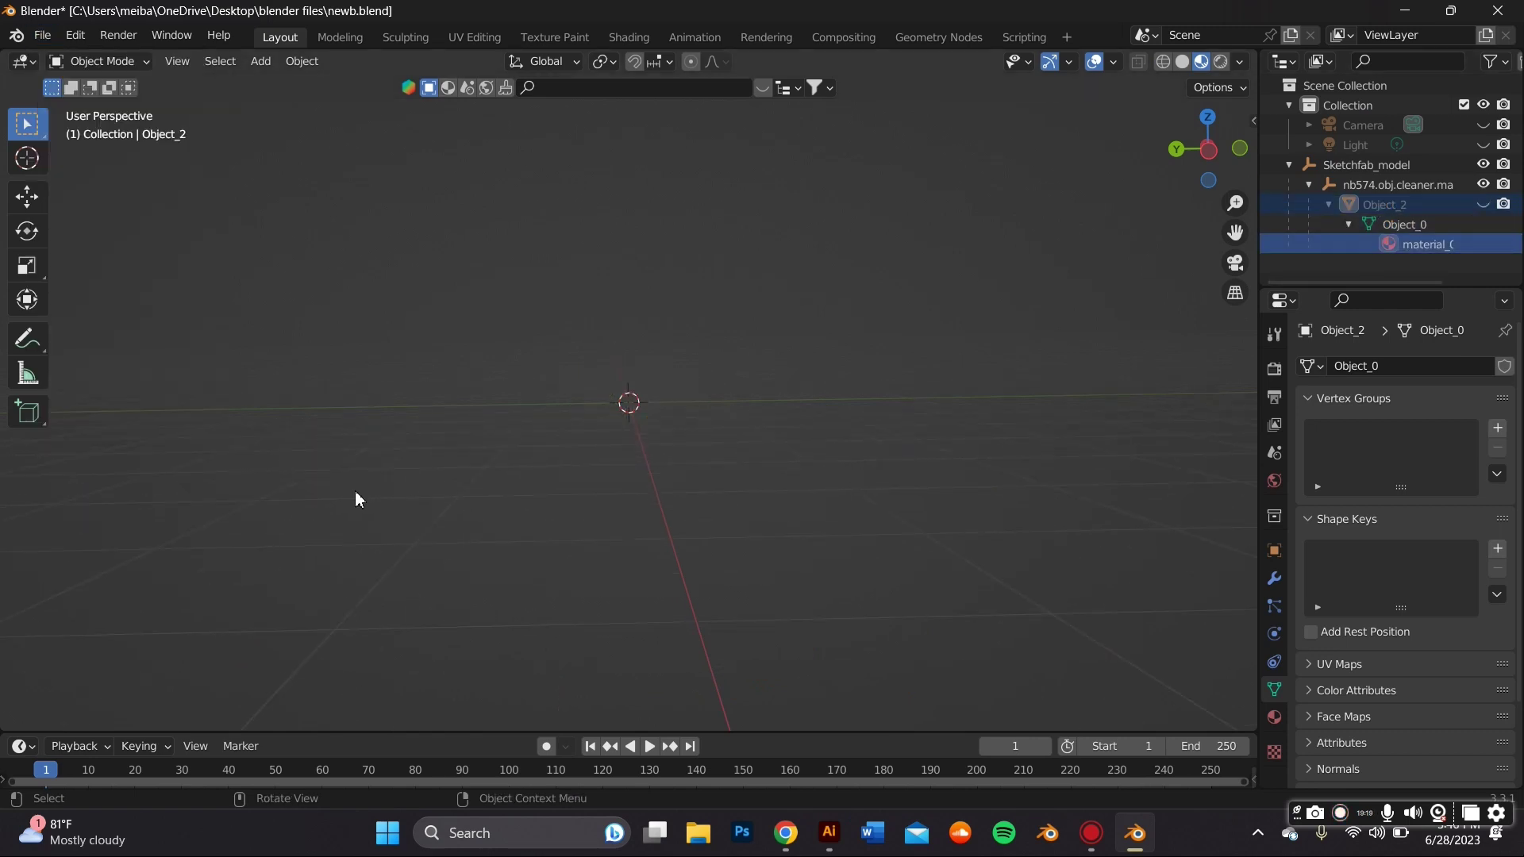
# Step: Import the traced artwork file nbtut-01.svg into the scene as Scalable Vector Graphics
pyautogui.click(42, 35)
pyautogui.moveTo(54, 308)
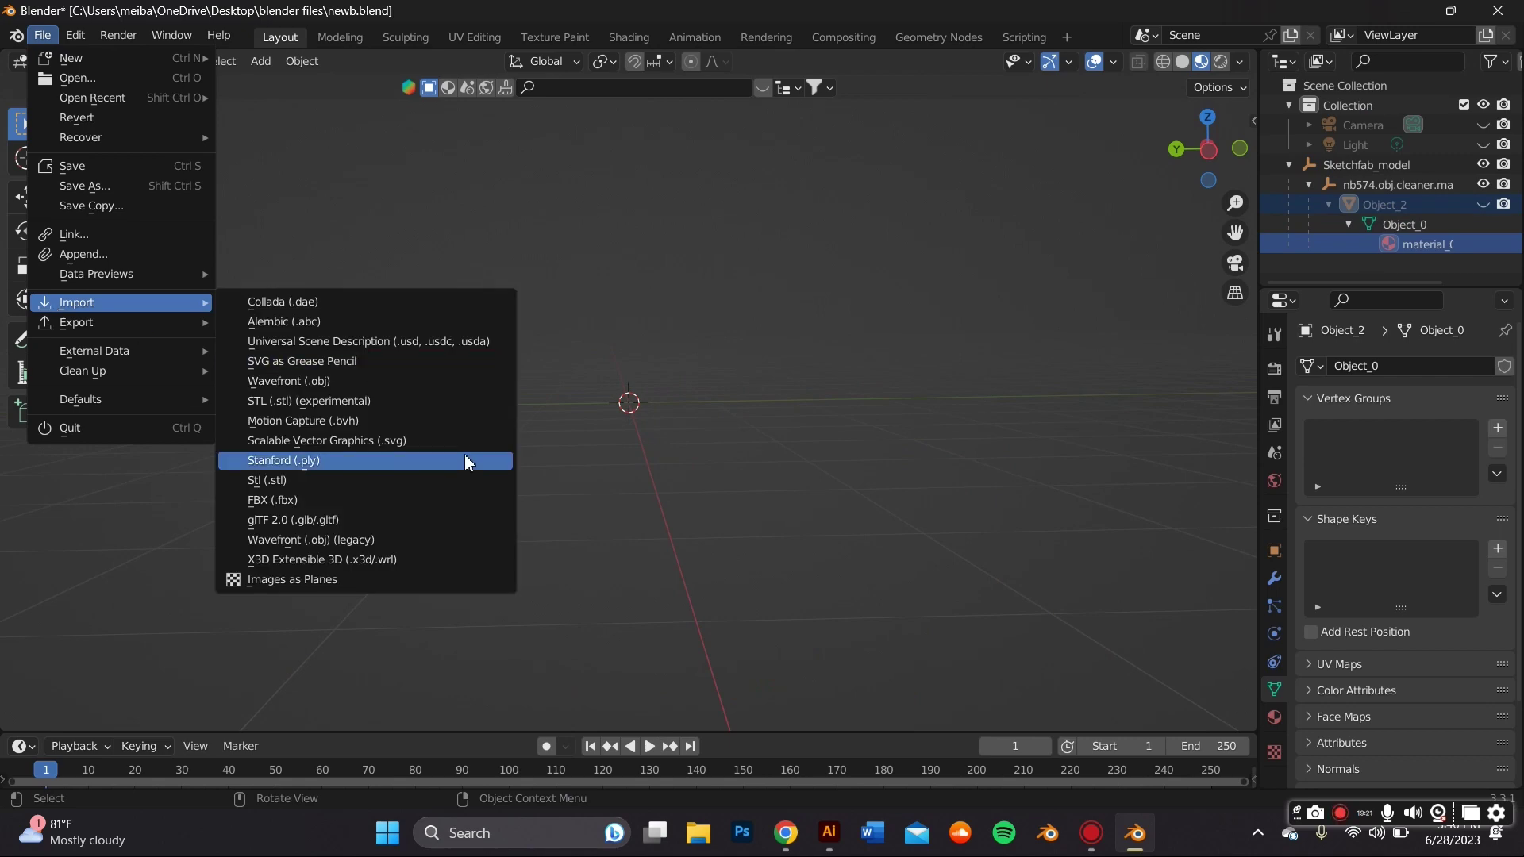
pyautogui.click(403, 439)
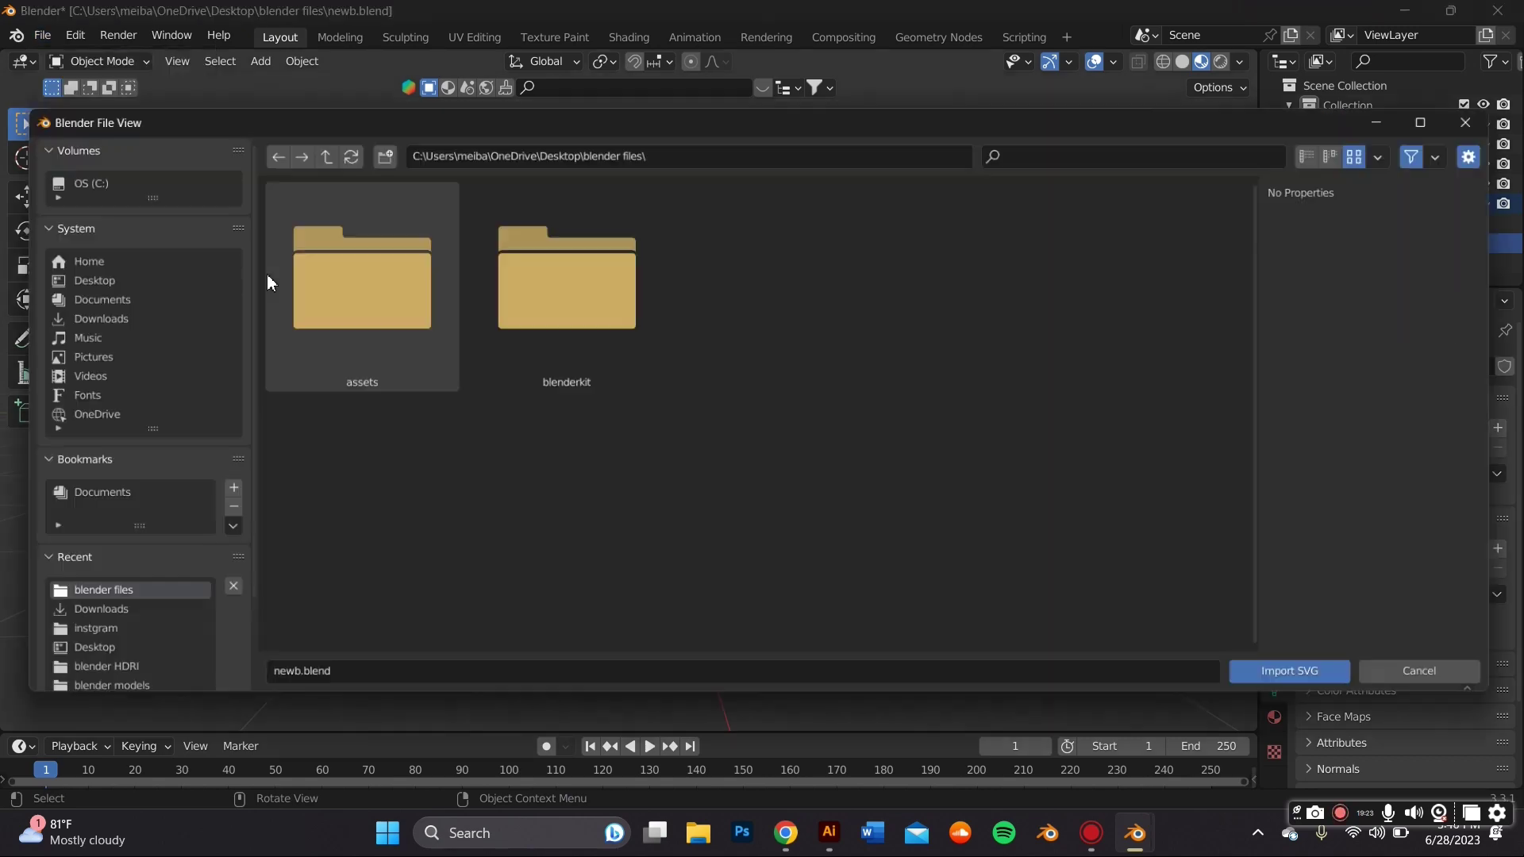
pyautogui.press('Escape')
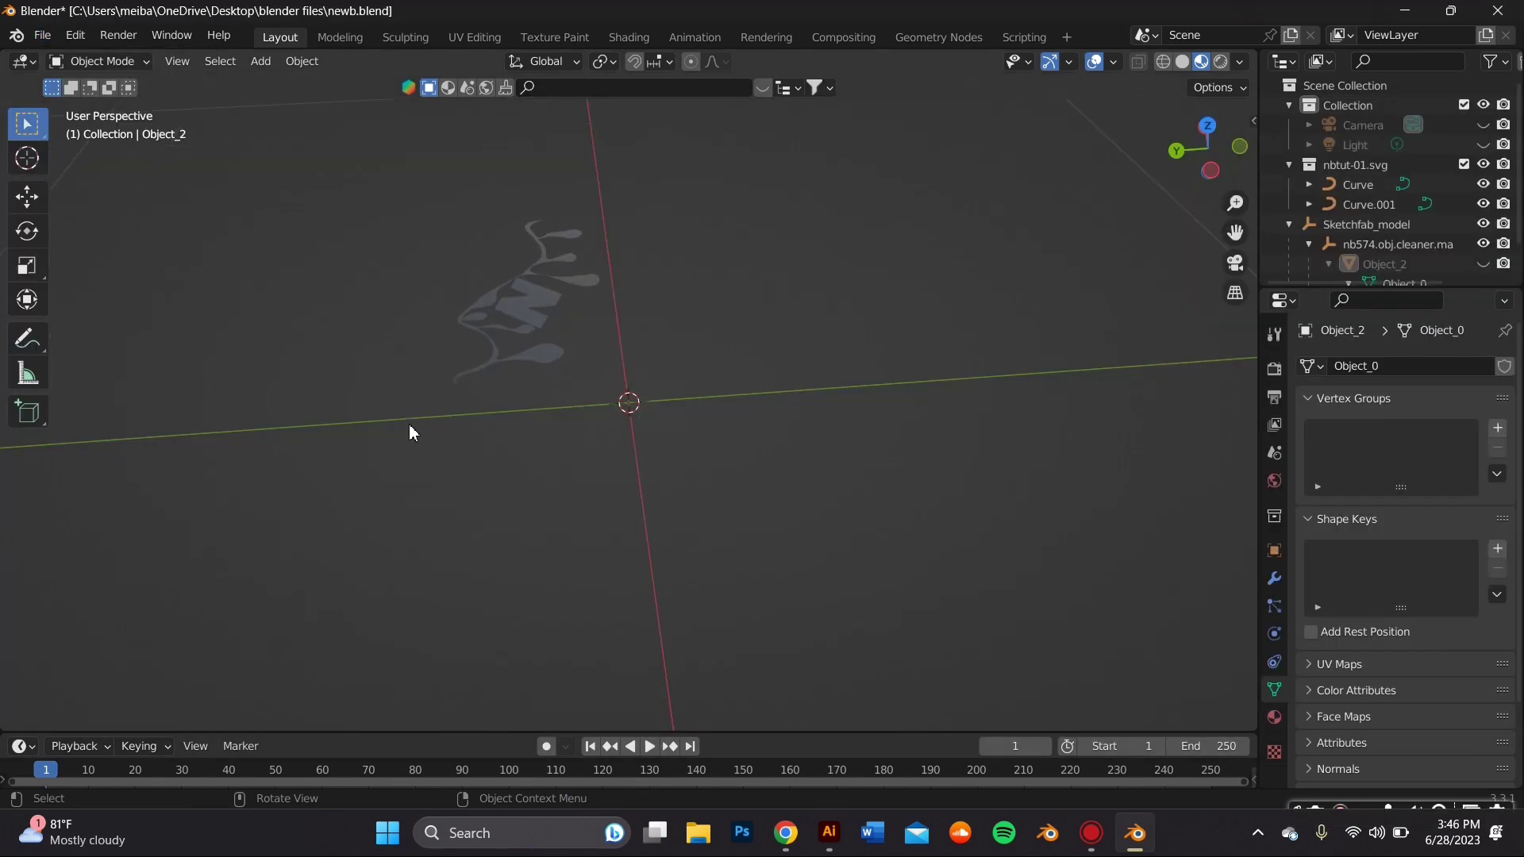
pyautogui.moveTo(407, 424); pyautogui.dragTo(398, 473, button='middle')
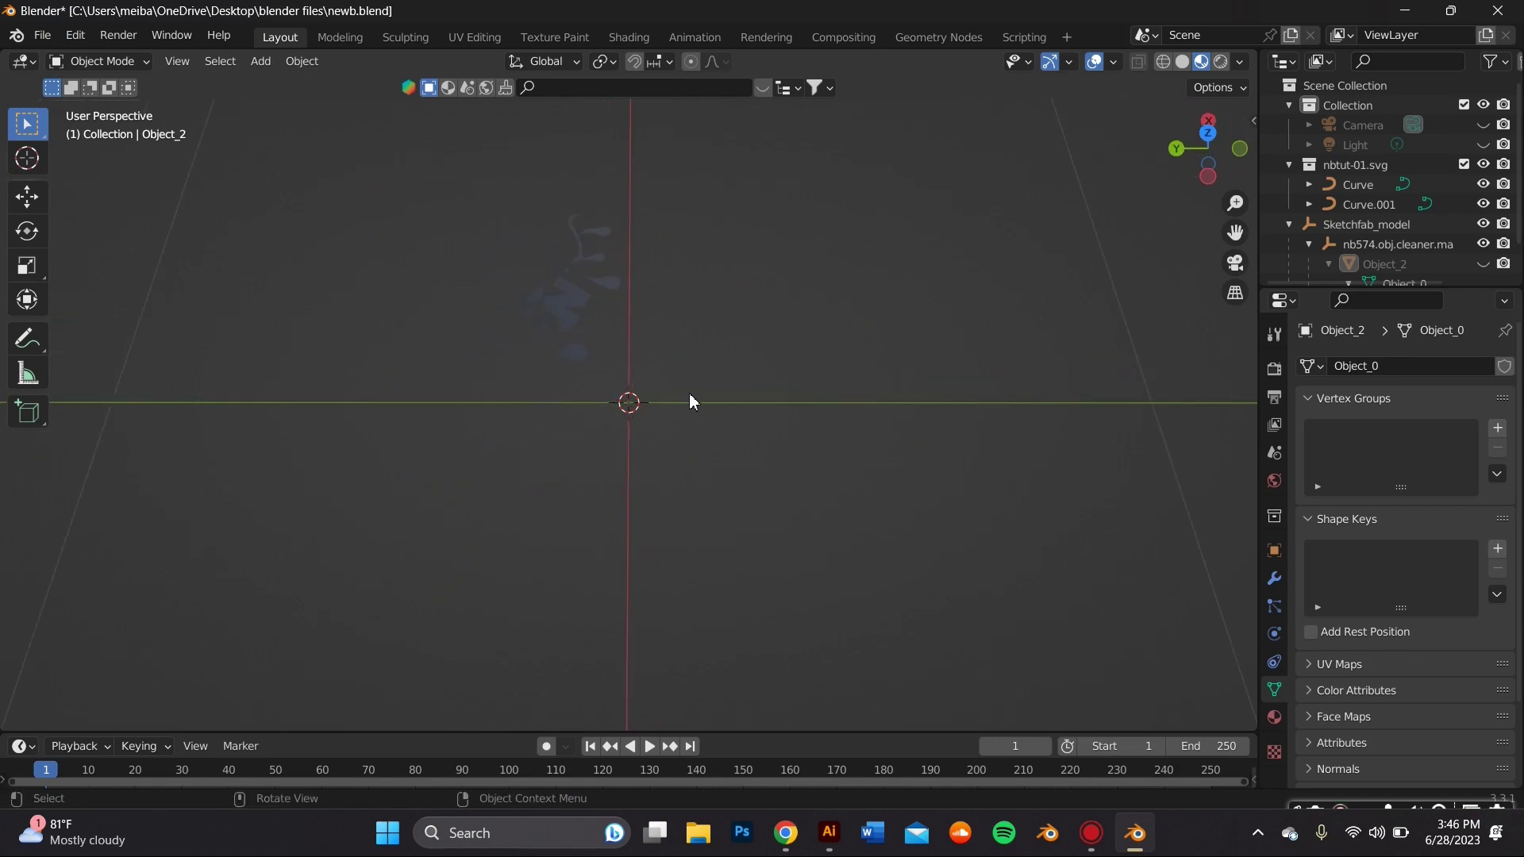
# Step: Select the imported N and drip curves together with the shoe model and rotate them 90° about the Z axis
pyautogui.moveTo(809, 424); pyautogui.dragTo(496, 212)
pyautogui.write('r')
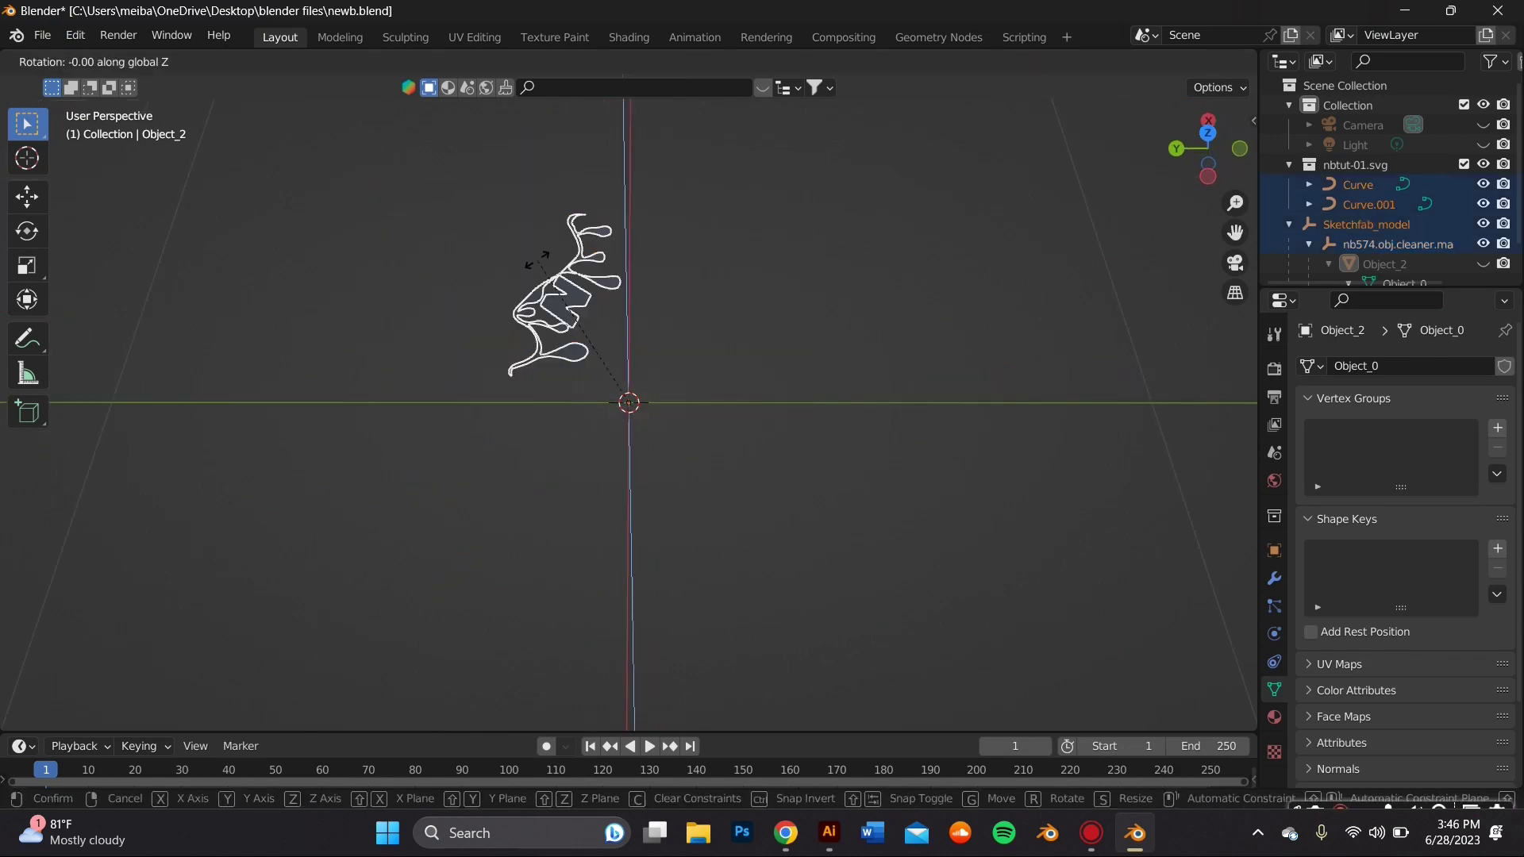
pyautogui.write('90')
pyautogui.press('Return')
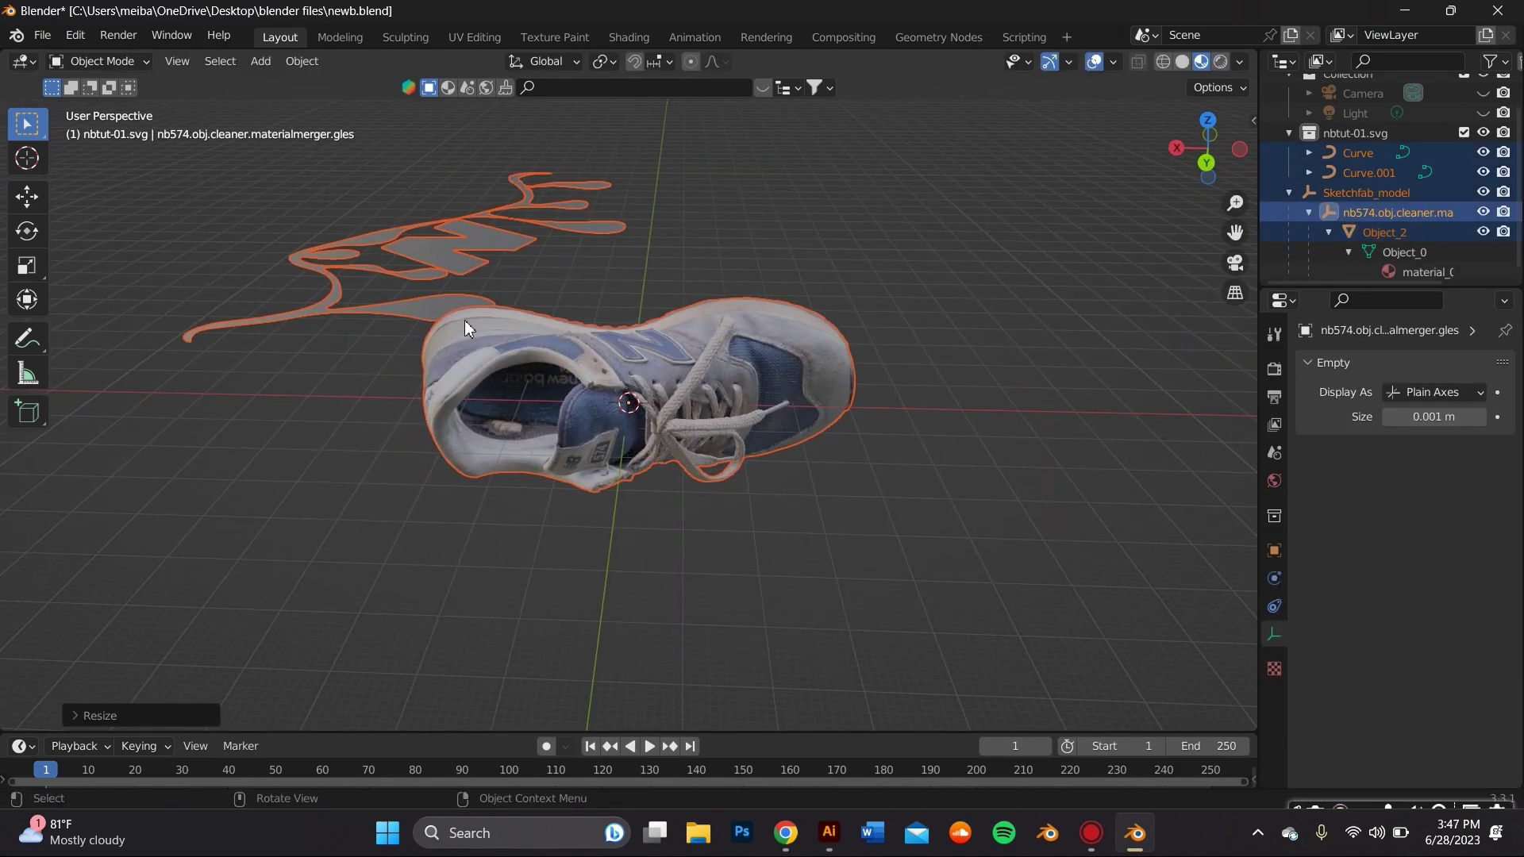
# Step: Rotate the shoe mesh Object_2 90° about the global X axis so it stands on its sole
pyautogui.click(564, 266)
pyautogui.click(634, 377)
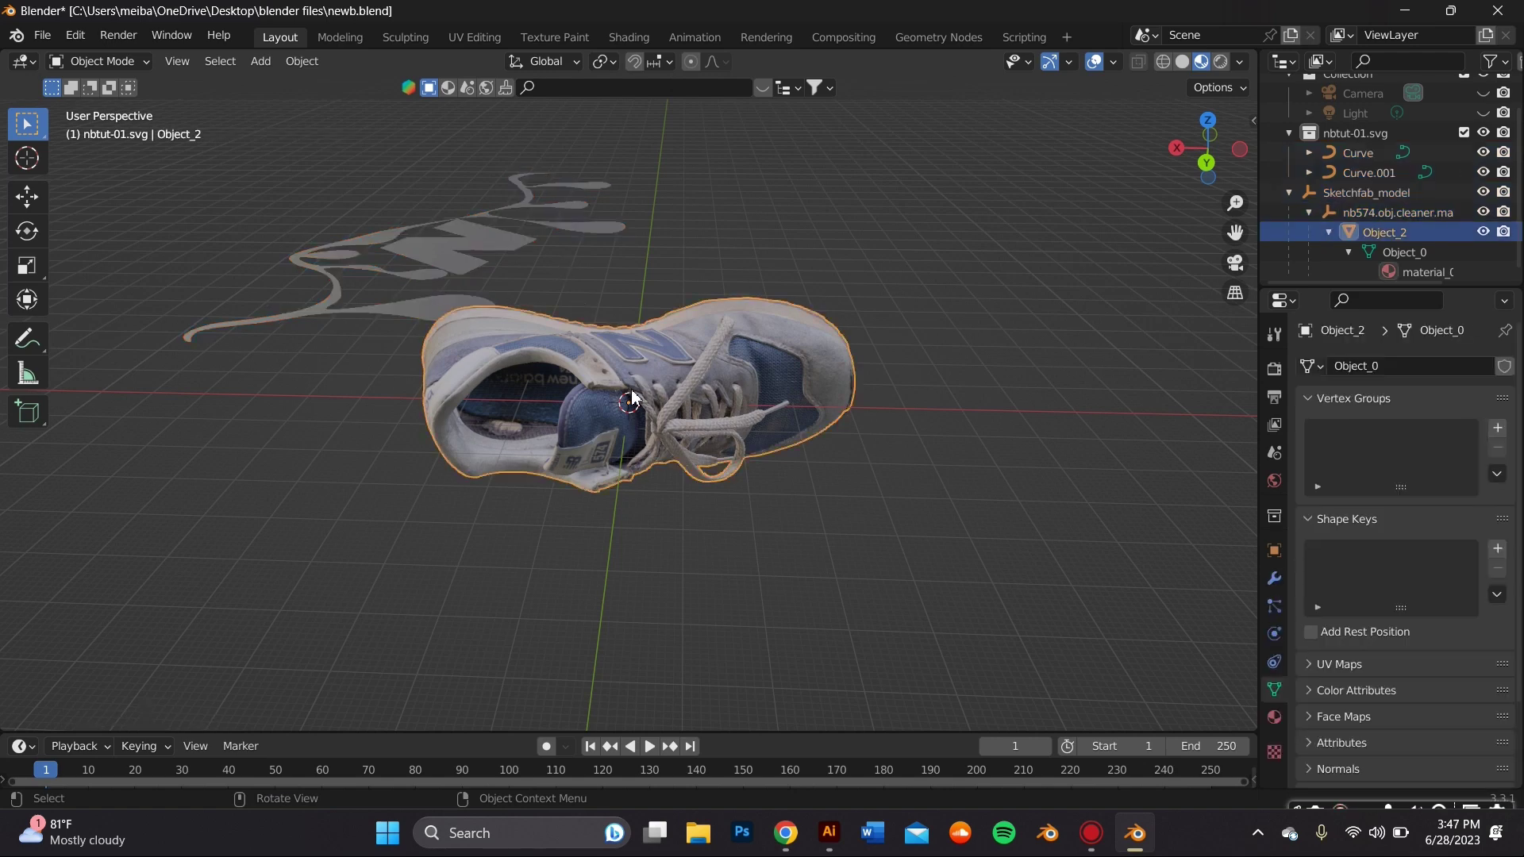
pyautogui.write('rx90')
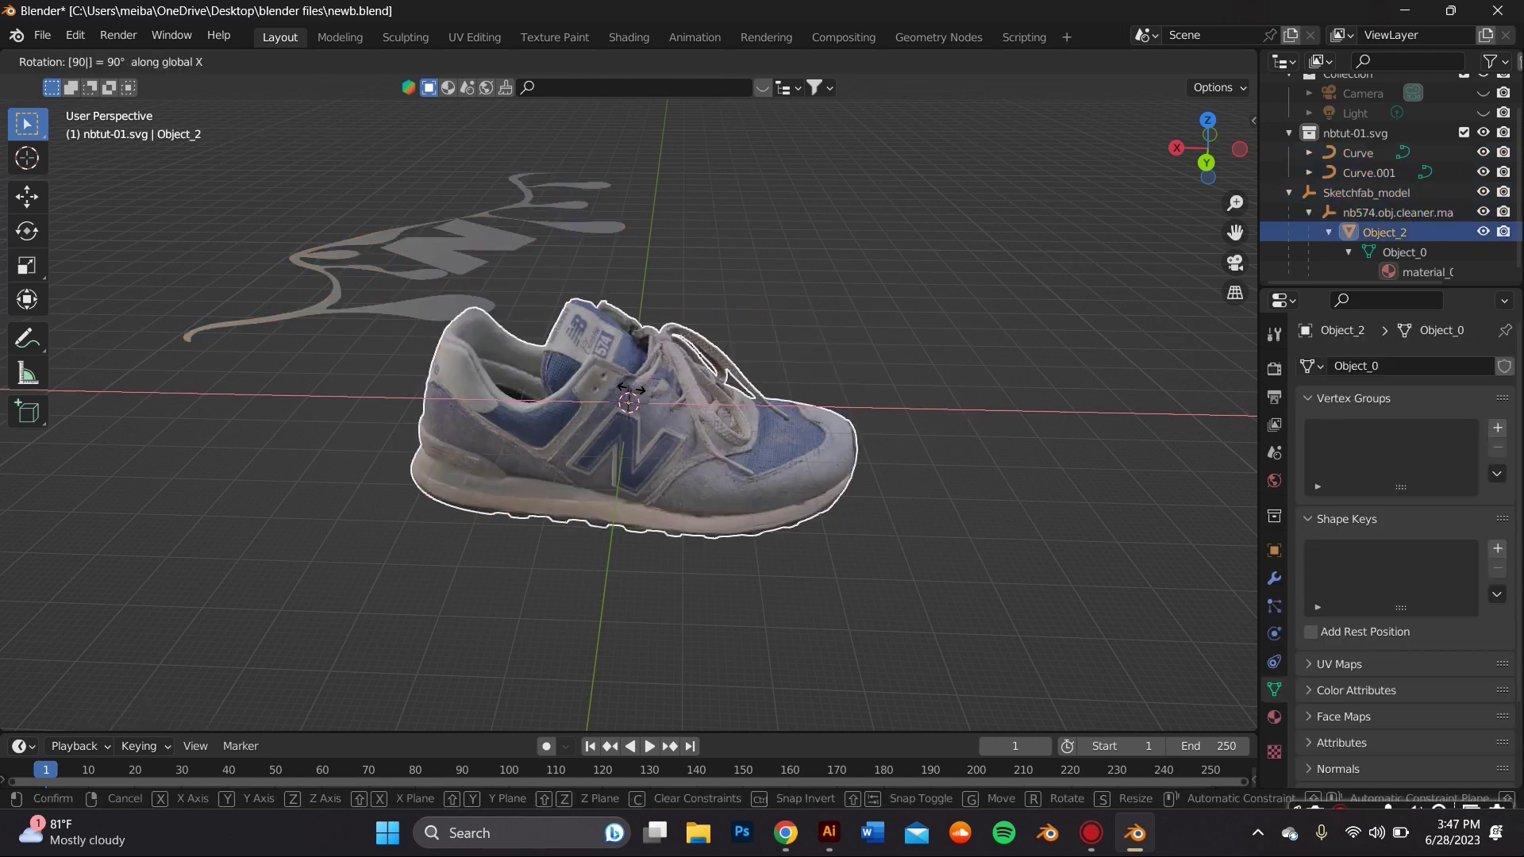
pyautogui.press('Return')
# Step: Select both the N and drip curves and rotate them to lie parallel with the shoe's side
pyautogui.moveTo(632, 245); pyautogui.dragTo(412, 170)
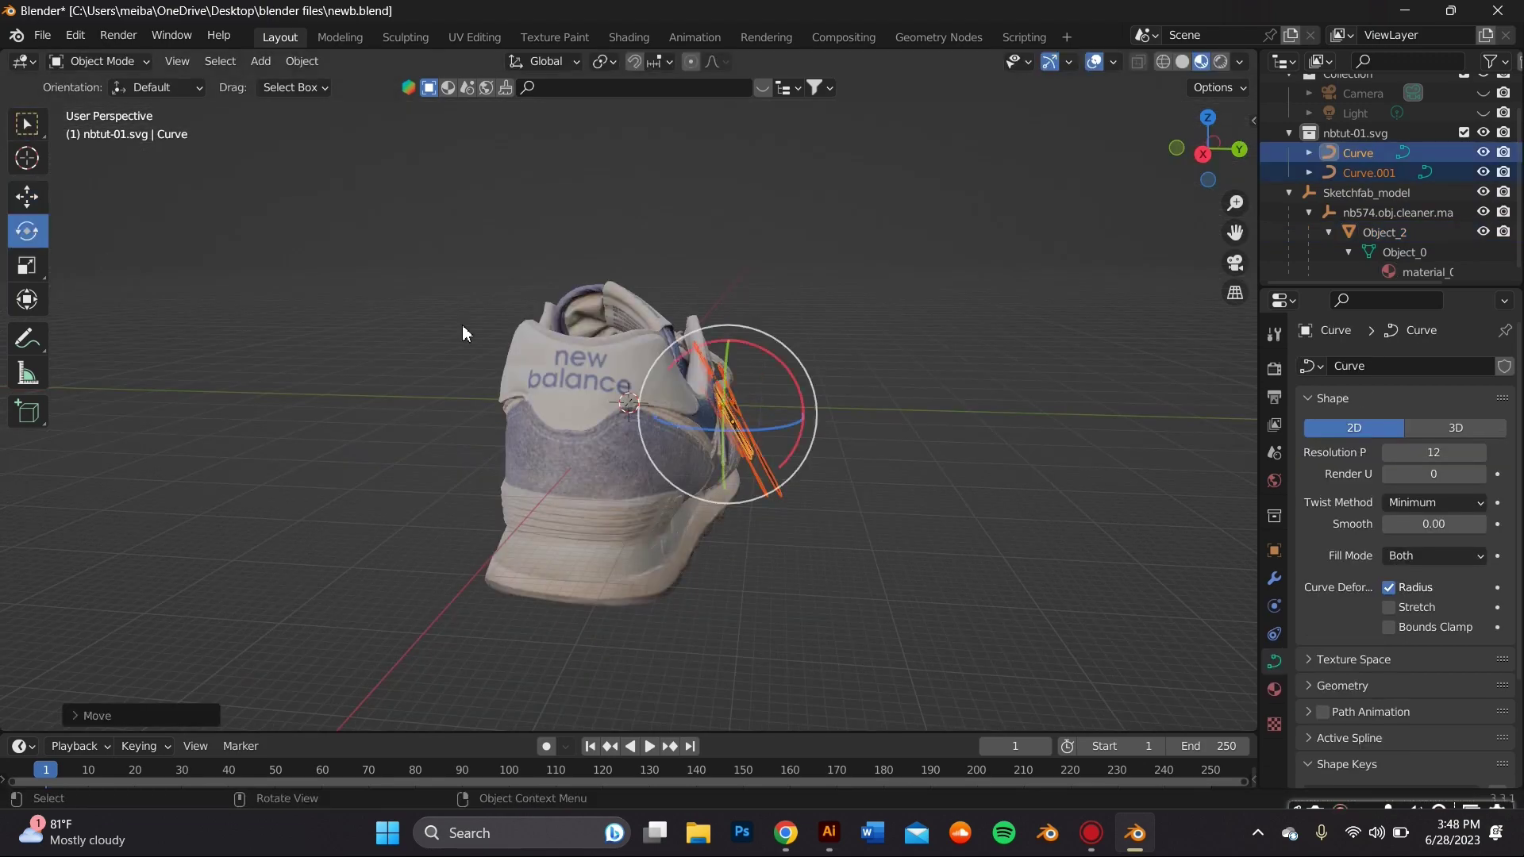
pyautogui.moveTo(820, 389); pyautogui.dragTo(825, 419)
pyautogui.moveTo(826, 419); pyautogui.dragTo(663, 389, button='middle')
pyautogui.scroll(2, 663, 389)
pyautogui.moveTo(687, 445); pyautogui.dragTo(675, 436)
pyautogui.moveTo(699, 432); pyautogui.dragTo(826, 436, button='middle')
pyautogui.moveTo(843, 419); pyautogui.dragTo(844, 419)
pyautogui.moveTo(842, 420); pyautogui.dragTo(704, 436, button='middle')
pyautogui.moveTo(681, 462)
pyautogui.mouseDown()
pyautogui.moveTo(668, 465)
pyautogui.moveTo(710, 436)
pyautogui.moveTo(665, 469)
pyautogui.mouseUp()
# Step: Fine-tune the rotation of both curves in side view to follow the tilt of the shoe's printed N
pyautogui.click(32, 118)
pyautogui.moveTo(576, 350); pyautogui.dragTo(589, 361, button='middle')
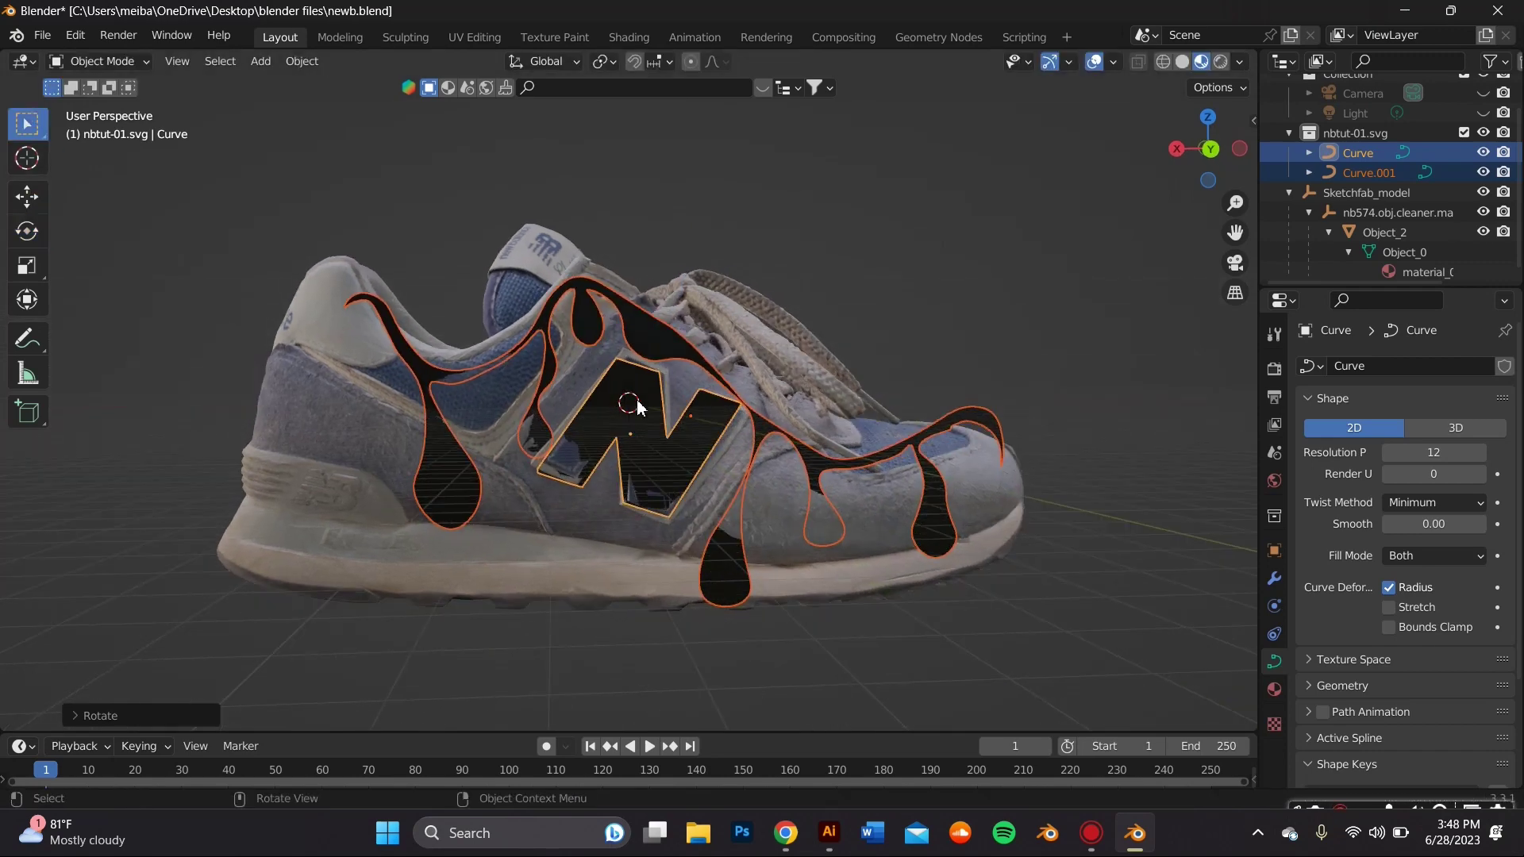
pyautogui.moveTo(637, 407); pyautogui.dragTo(643, 406, button='middle')
pyautogui.click(27, 231)
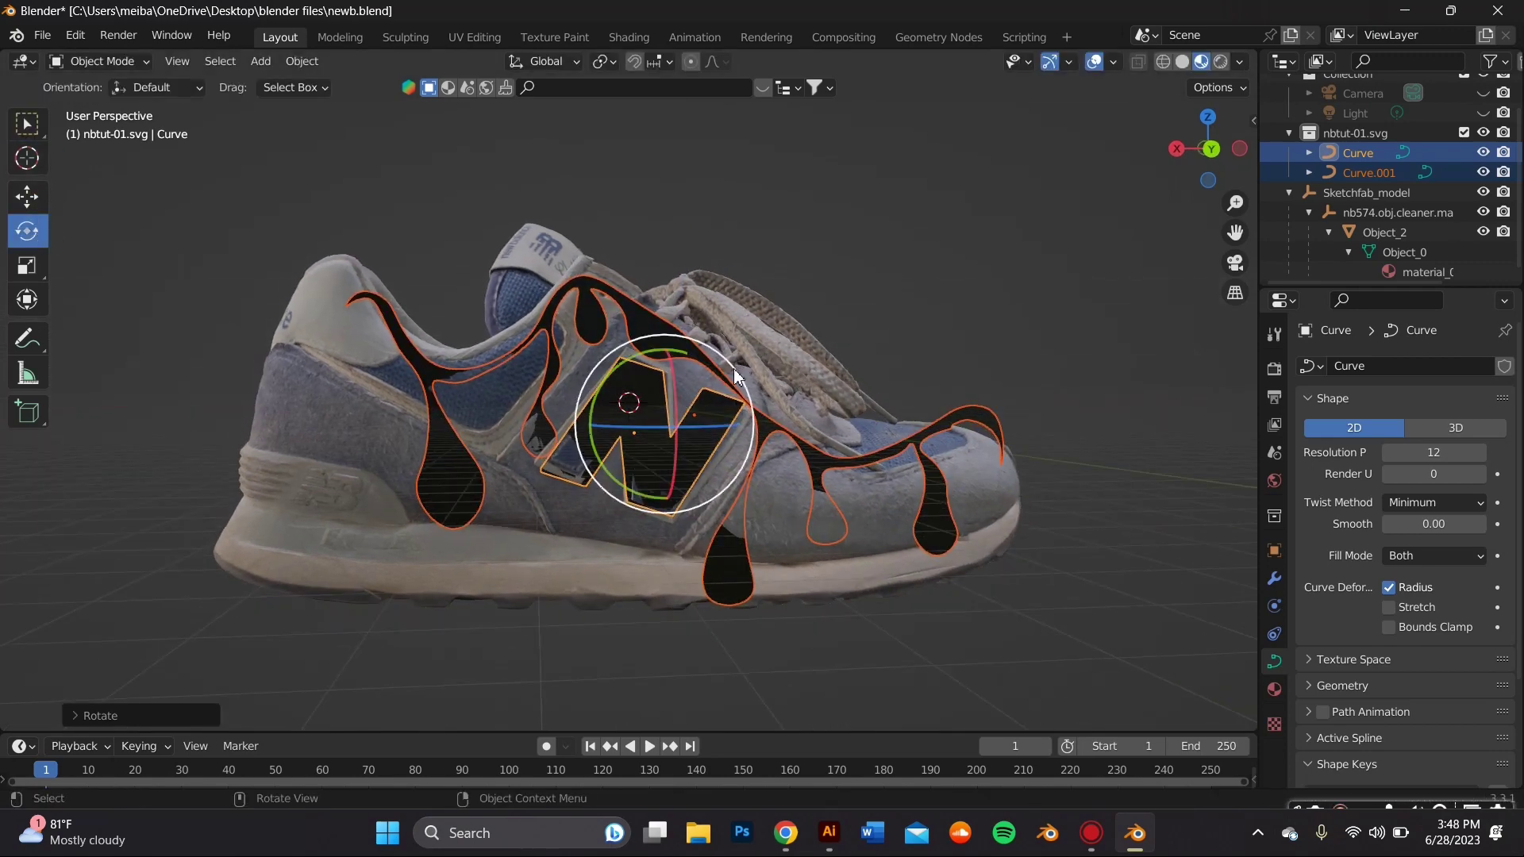
pyautogui.moveTo(735, 379); pyautogui.dragTo(762, 365)
# Step: Give the drip curve Curve.001 a geometry extrusion of 0.001 m
pyautogui.click(987, 223)
pyautogui.click(667, 349)
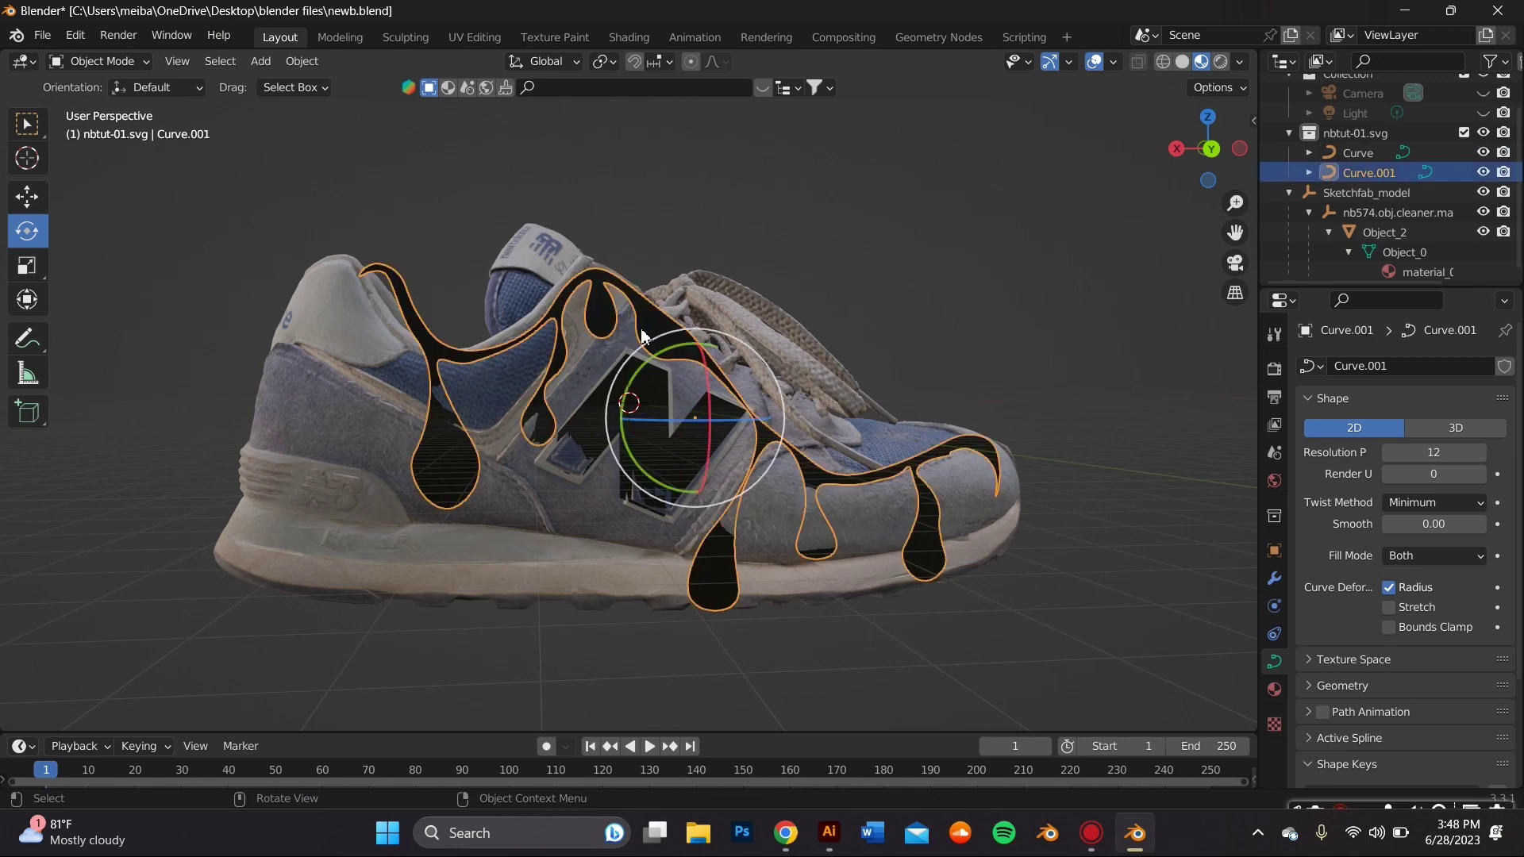
pyautogui.scroll(-4, 1349, 634)
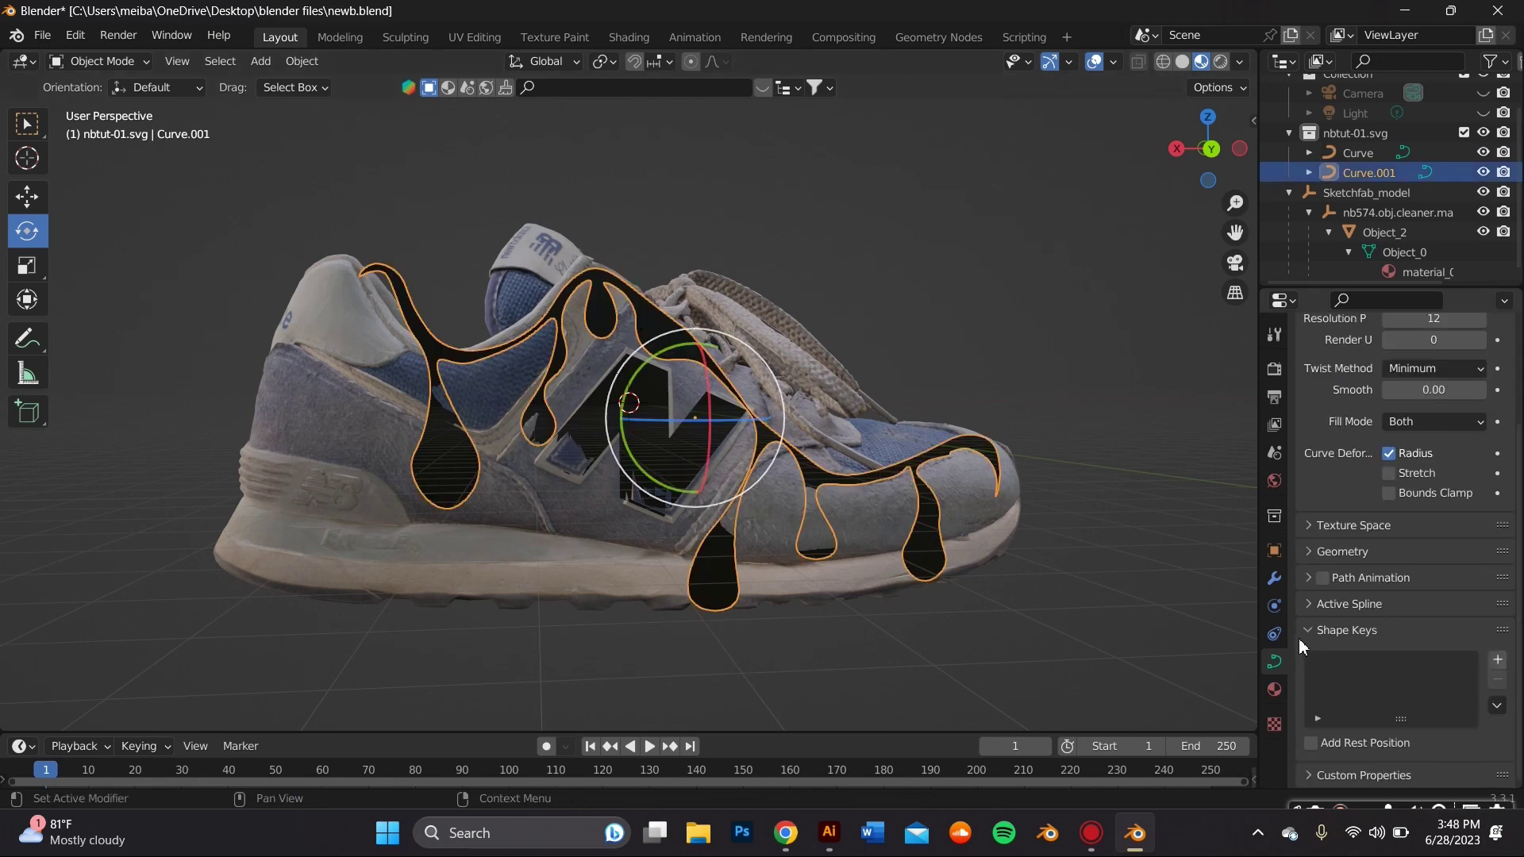
pyautogui.click(1366, 548)
pyautogui.scroll(-5, 1365, 546)
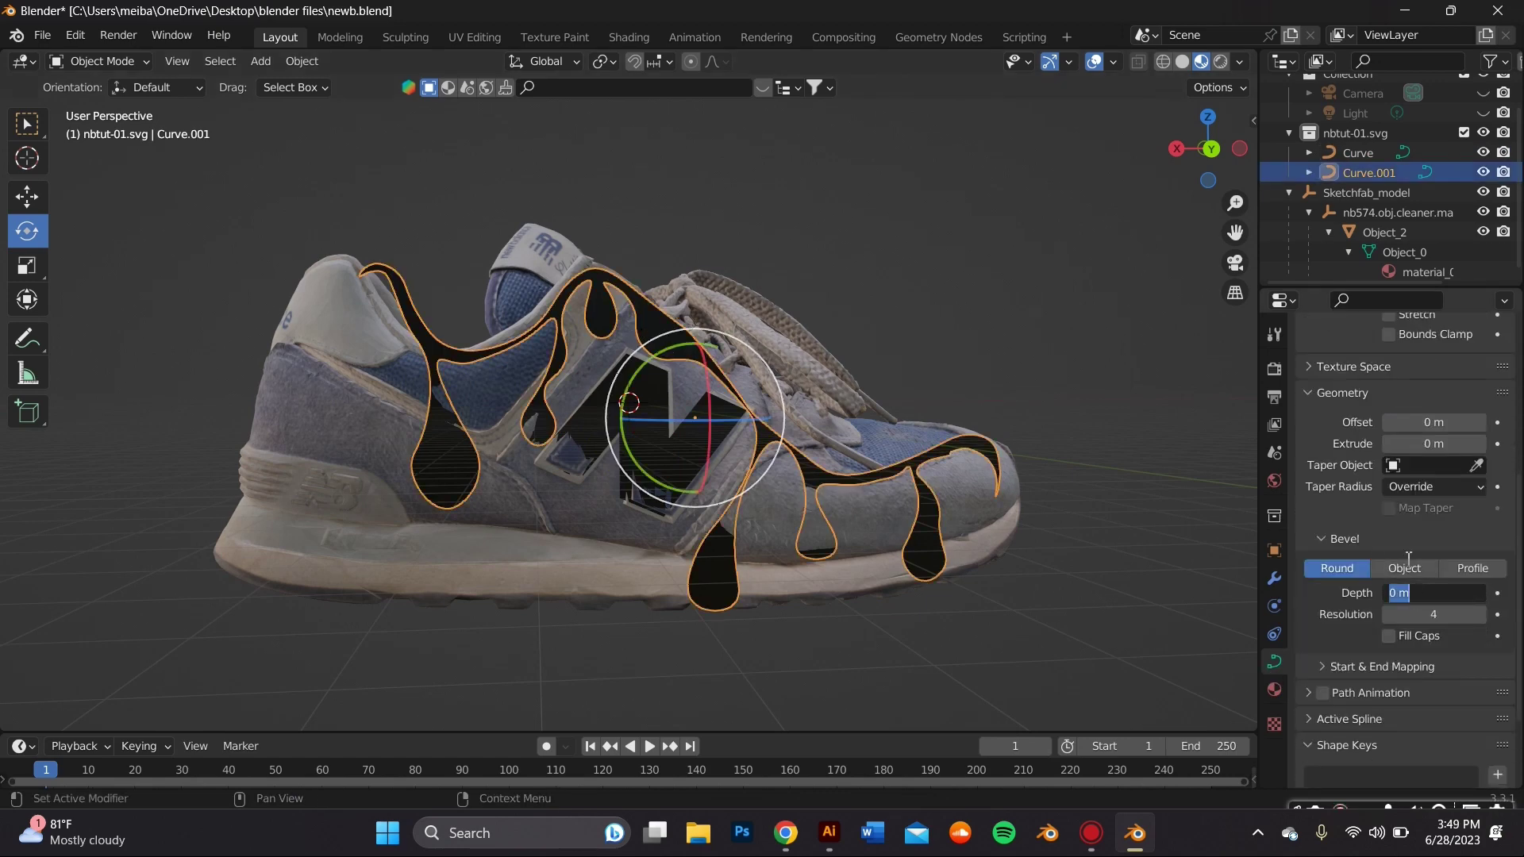
pyautogui.click(1462, 438)
pyautogui.click(1462, 437)
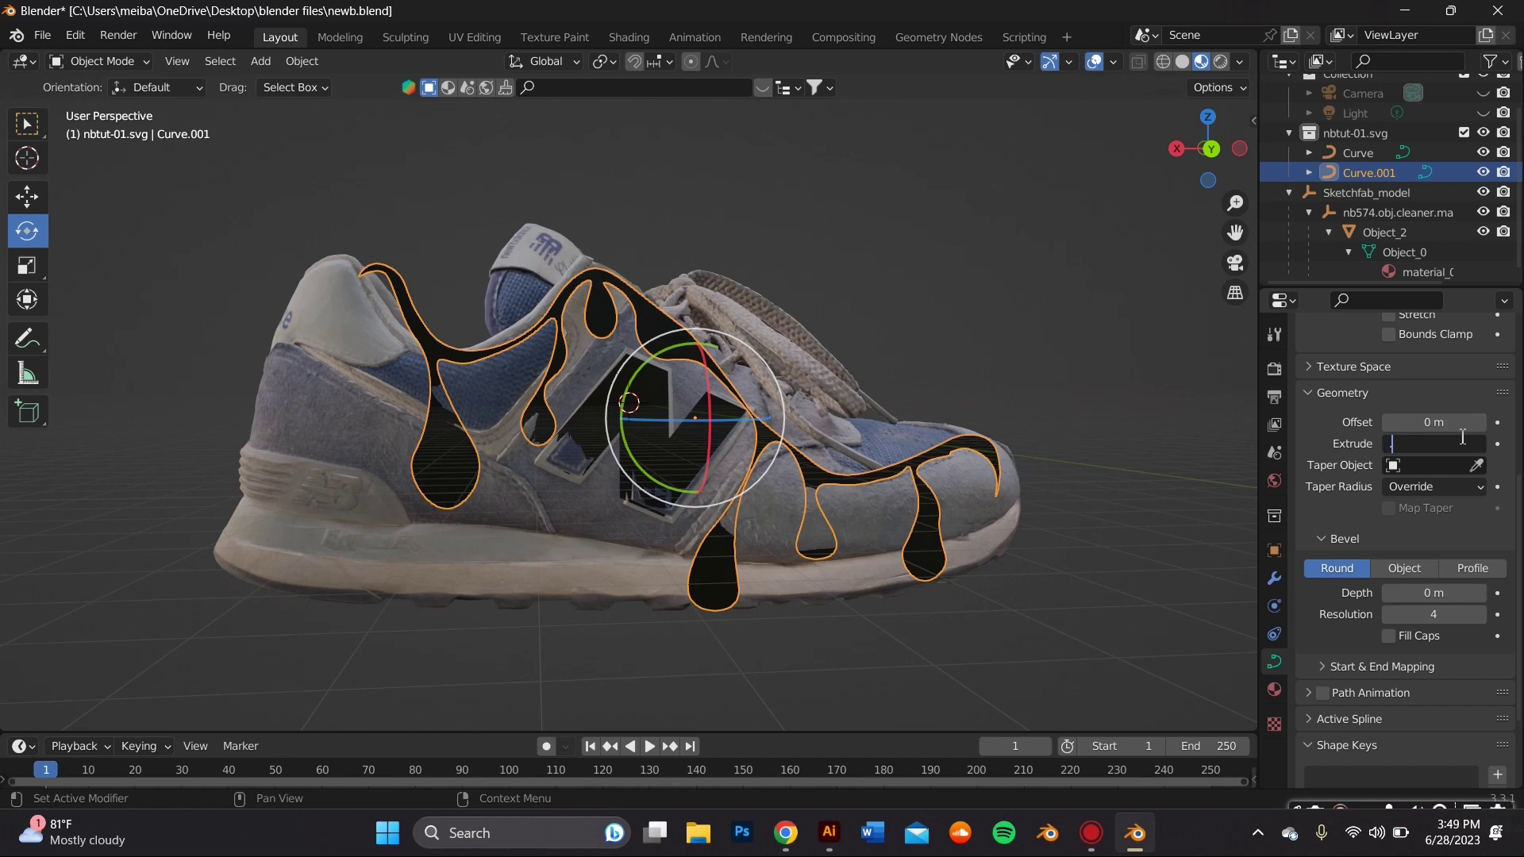
pyautogui.write('.001')
pyautogui.press('Return')
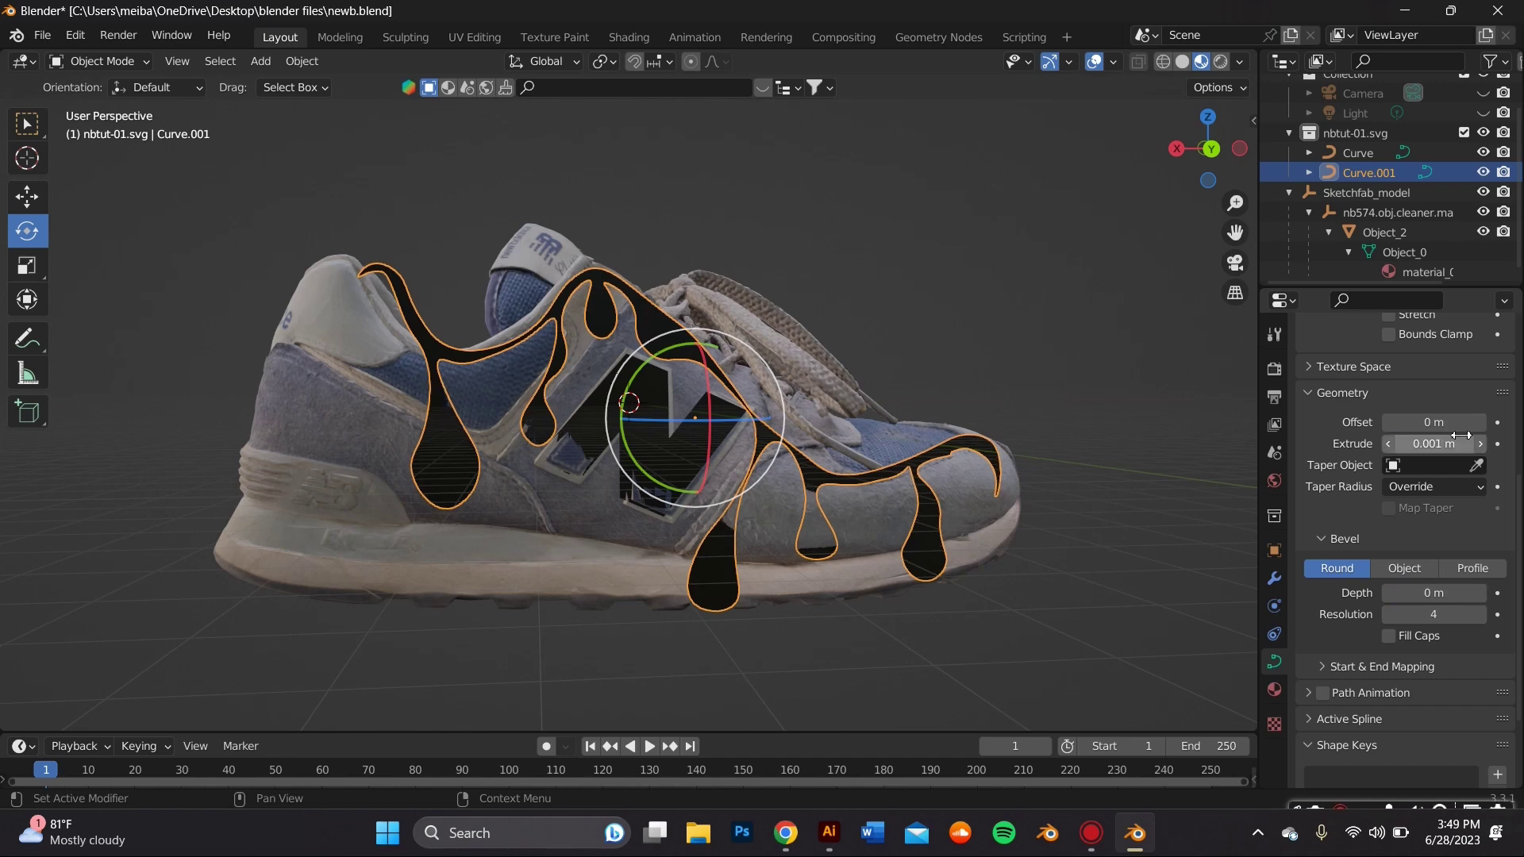
# Step: Try thicker extrusions on the drip curve, starting at 1 m, and settle on 0.01 m
pyautogui.click(1458, 439)
pyautogui.press('Return')
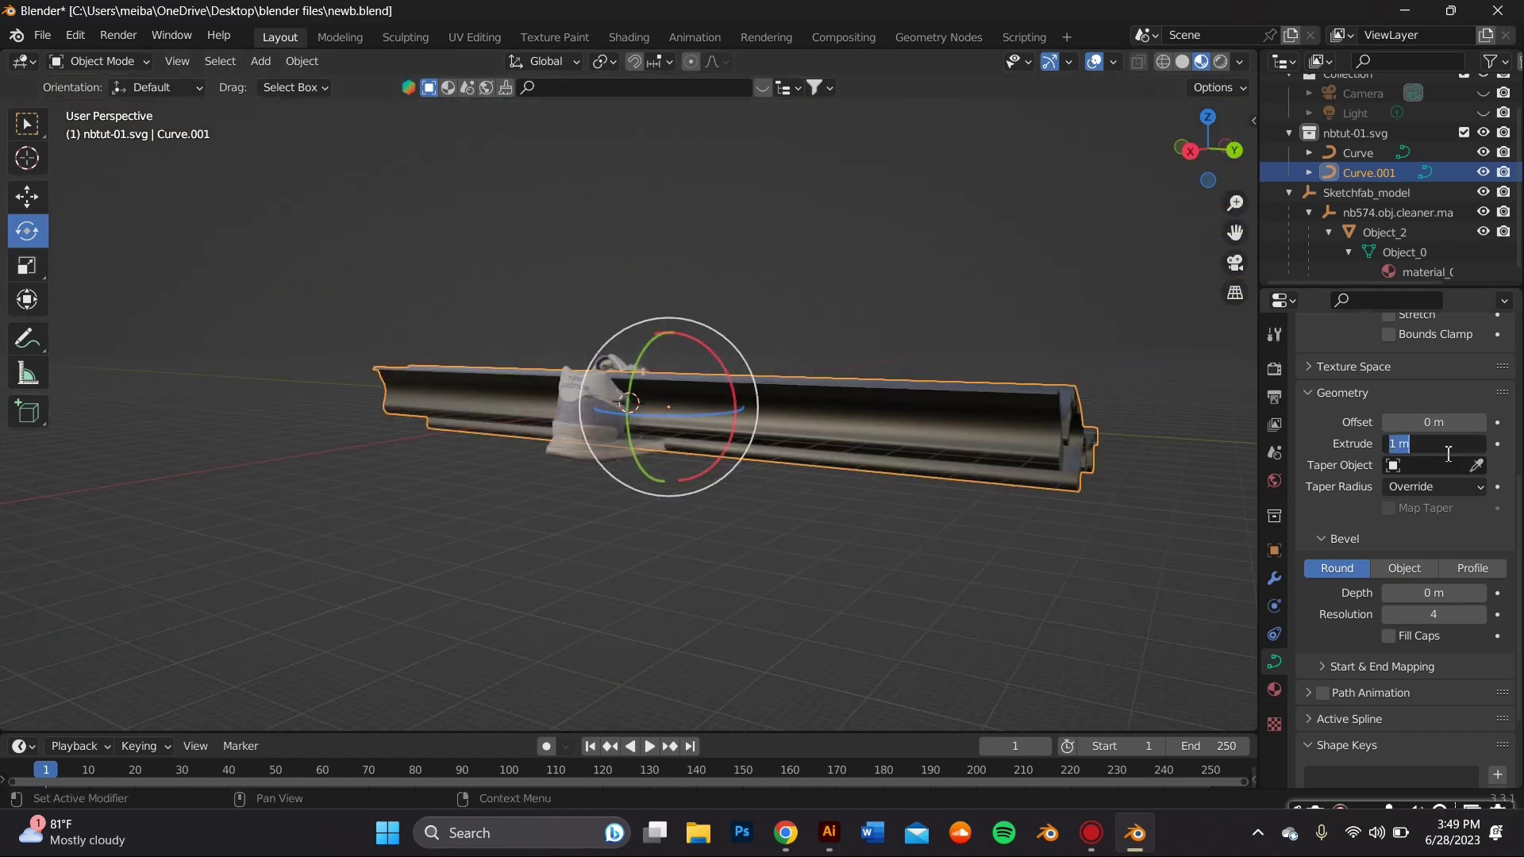
pyautogui.press('Return')
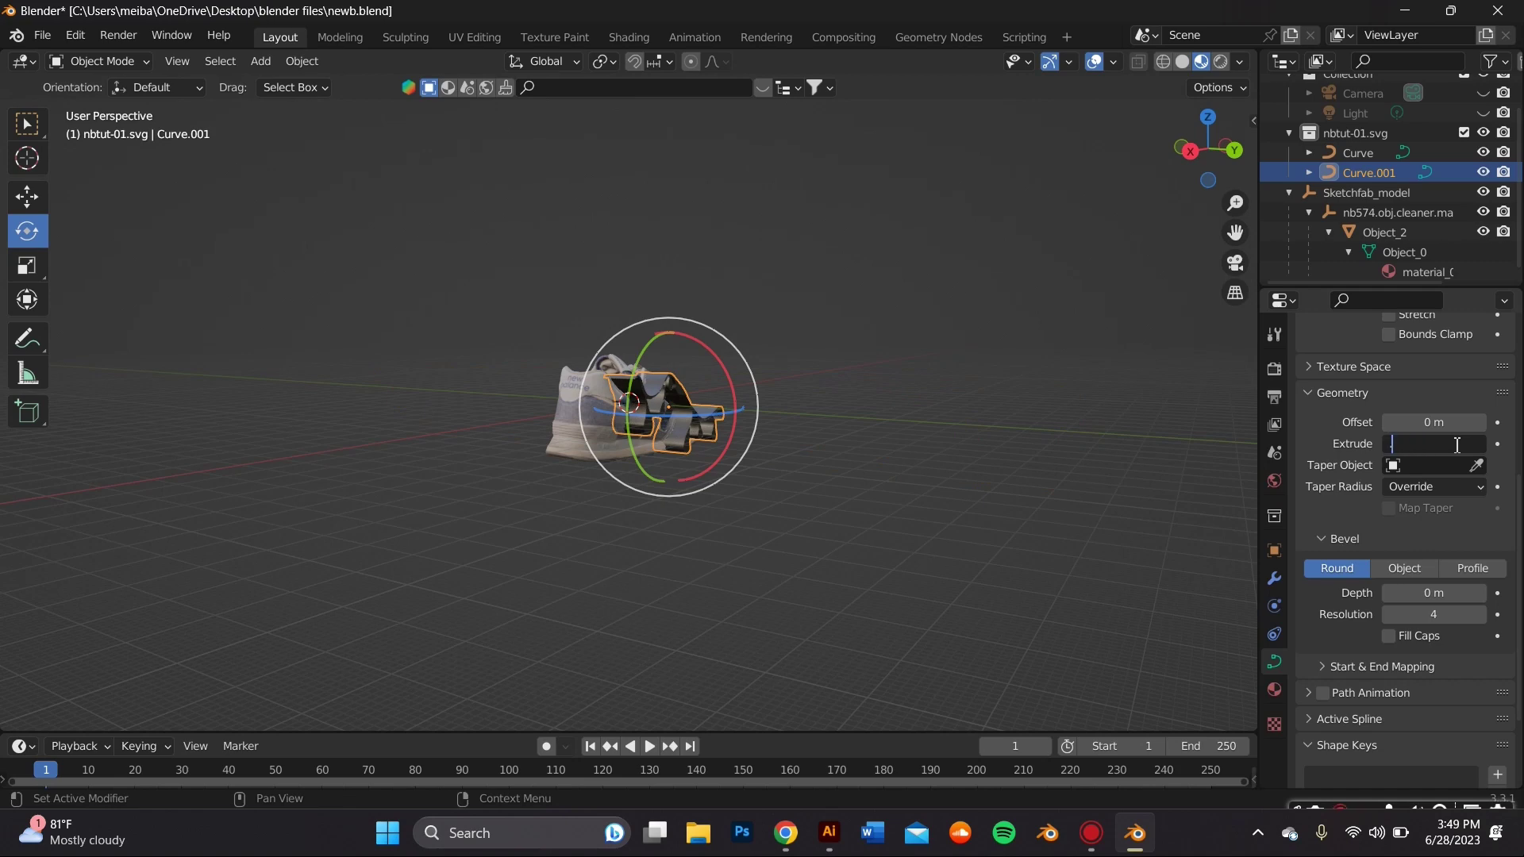
pyautogui.write('1')
pyautogui.press('Return')
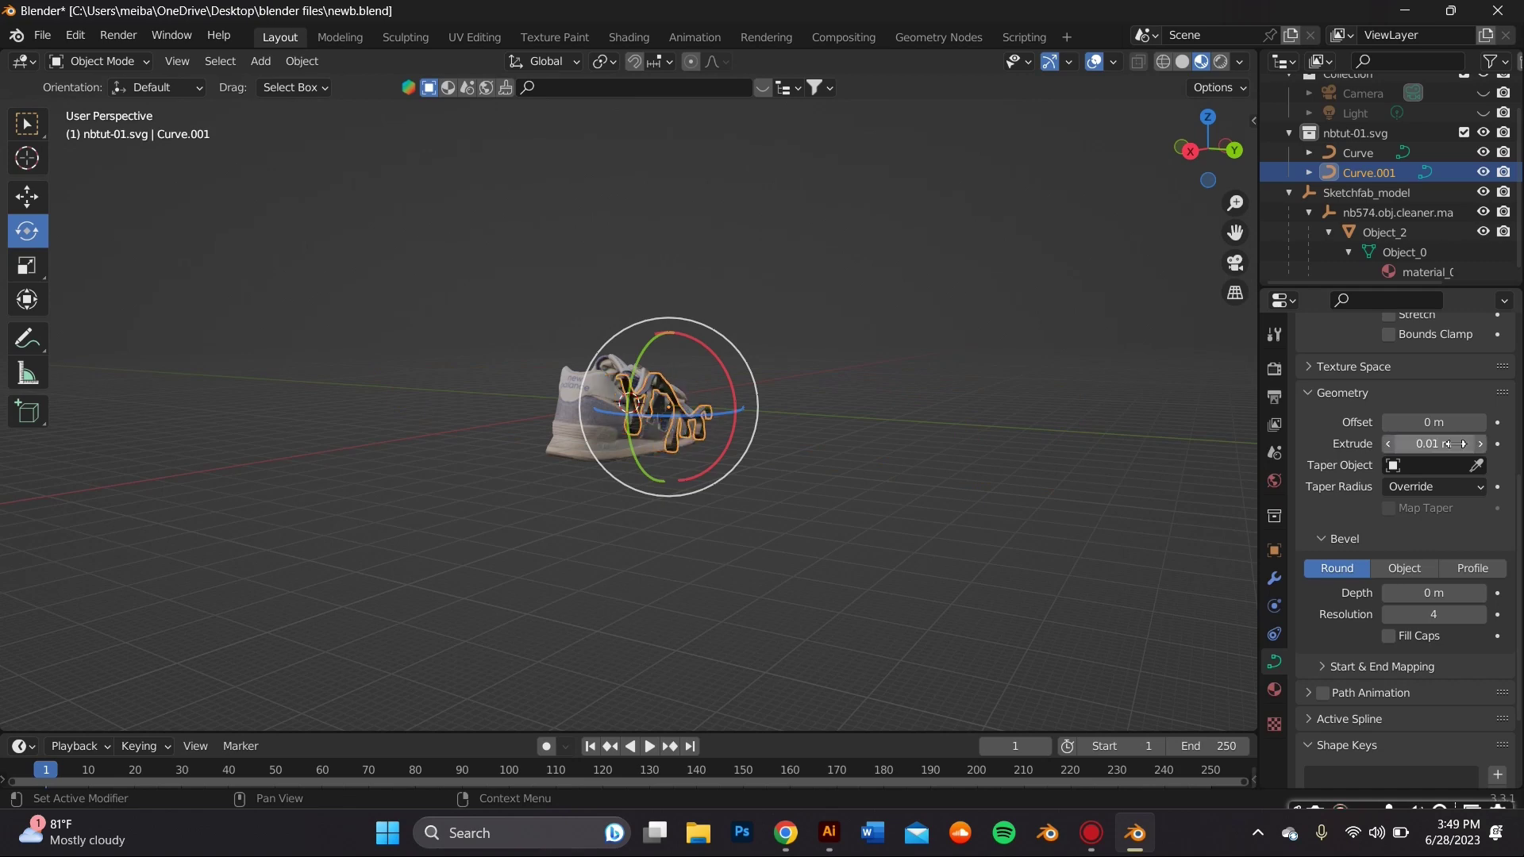
# Step: Select the N curve on the shoe's side and set its geometry extrusion to 0.001 m
pyautogui.scroll(7, 793, 397)
pyautogui.click(26, 200)
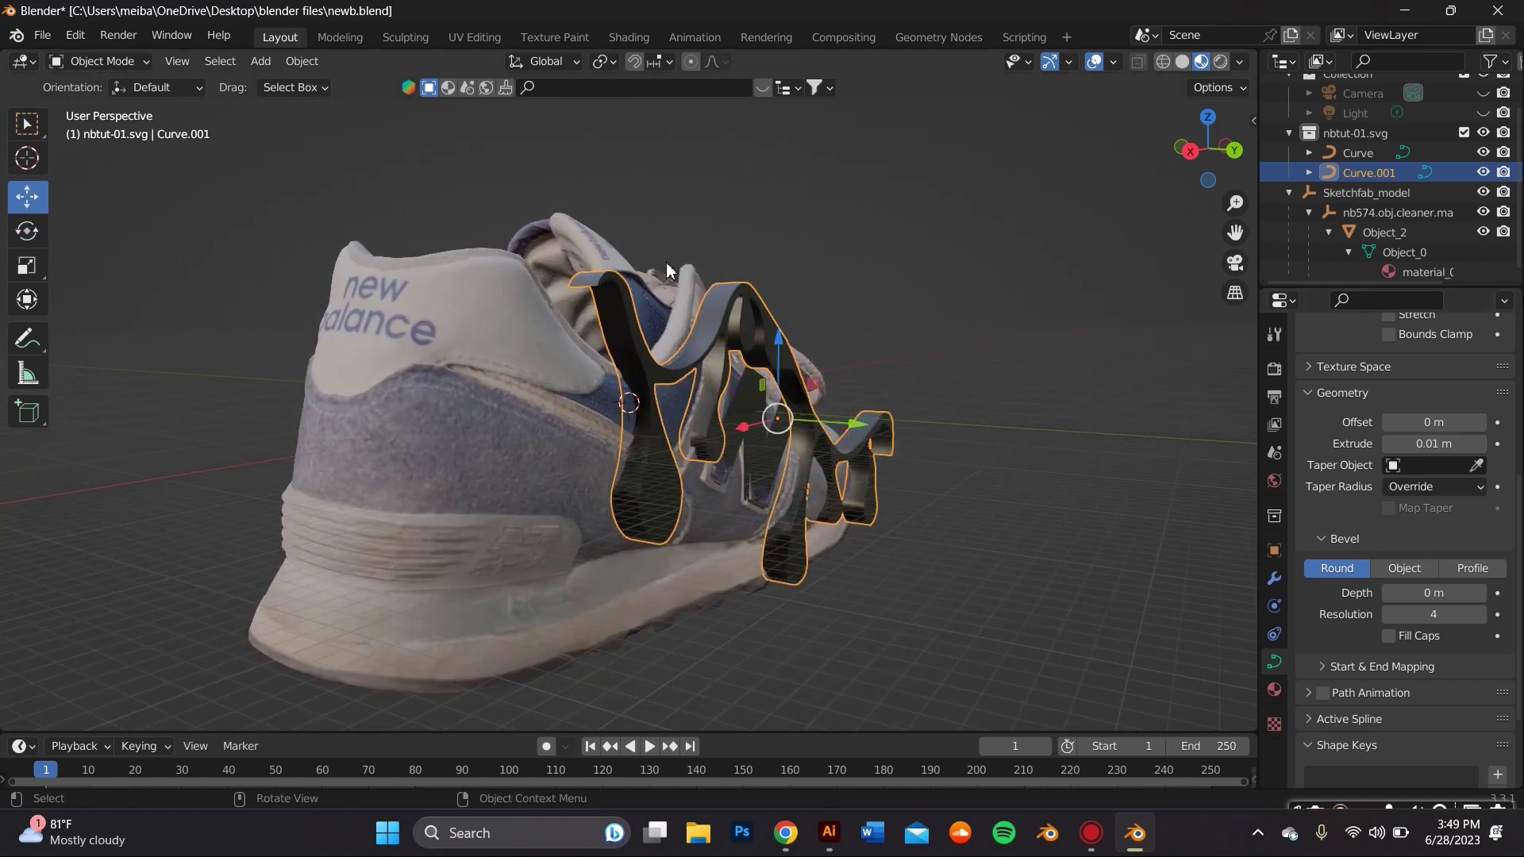
pyautogui.moveTo(650, 292); pyautogui.dragTo(503, 285, button='middle')
pyautogui.click(582, 429)
pyautogui.click(582, 428)
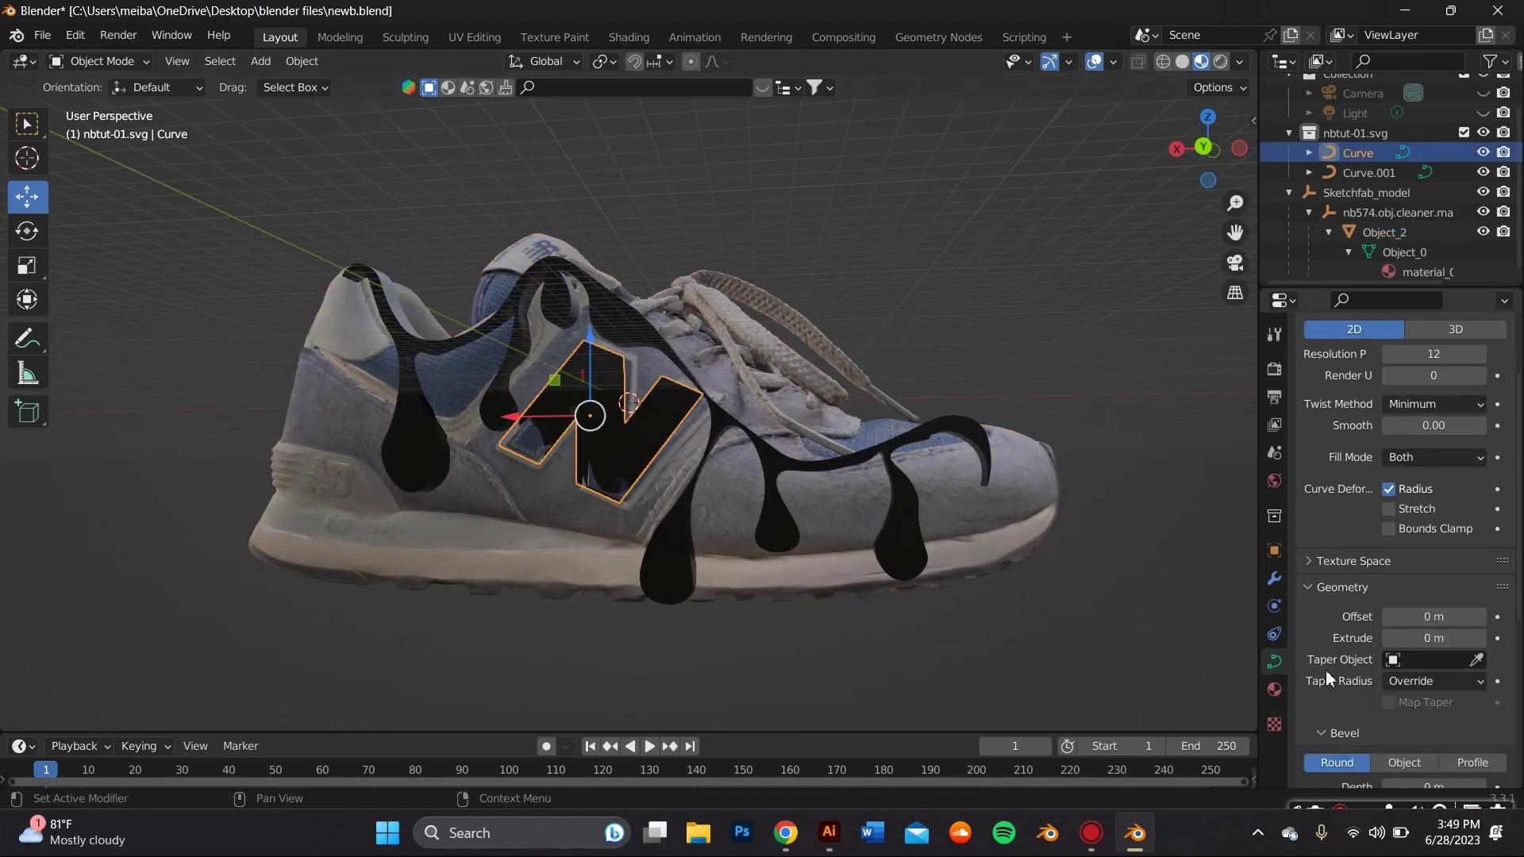
pyautogui.click(1433, 659)
pyautogui.click(1434, 642)
pyautogui.click(1435, 639)
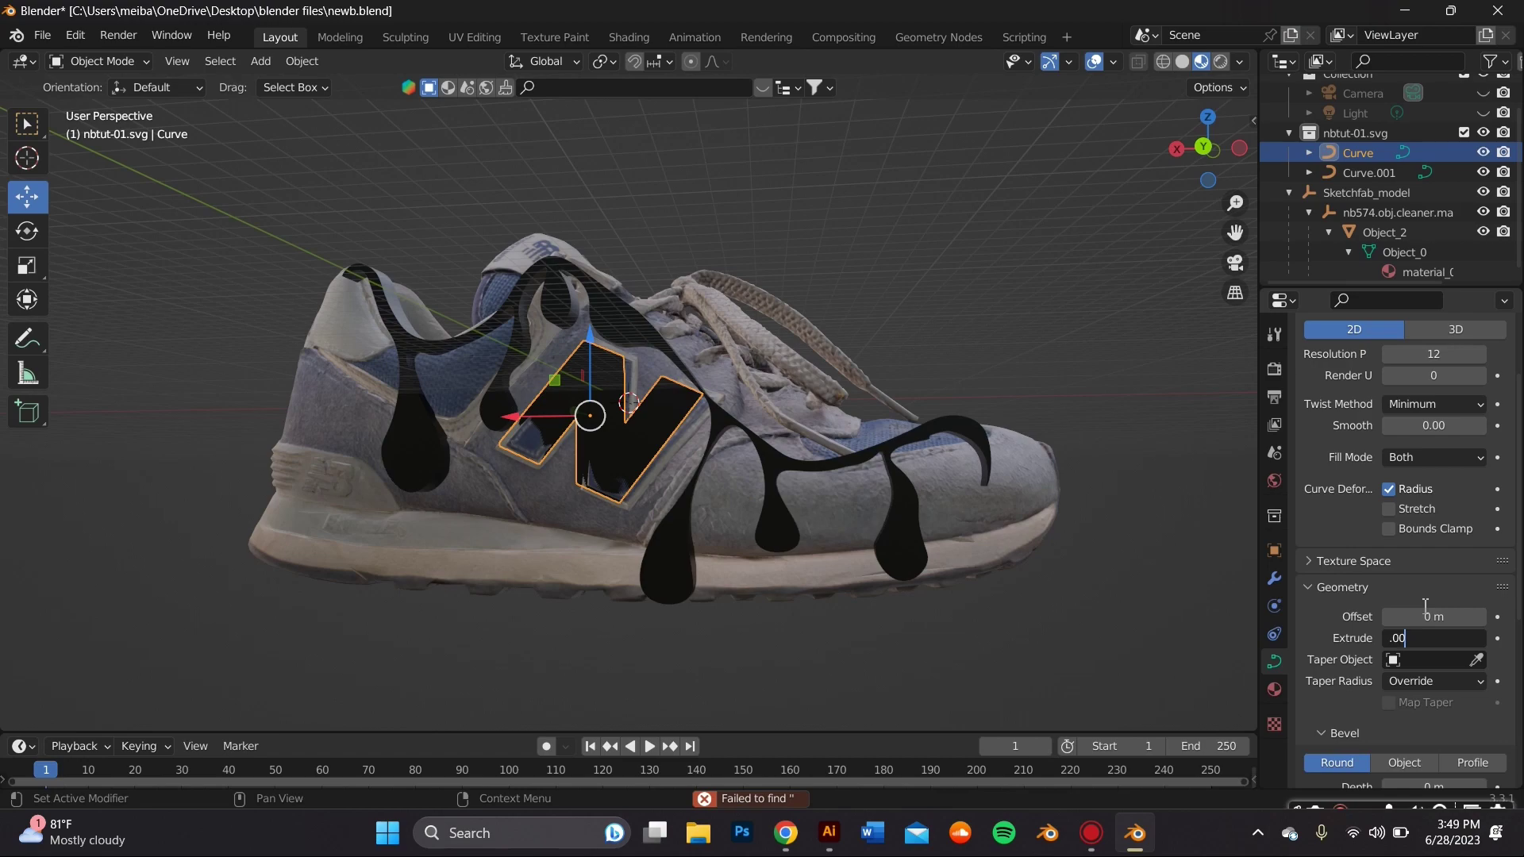
pyautogui.press('Return')
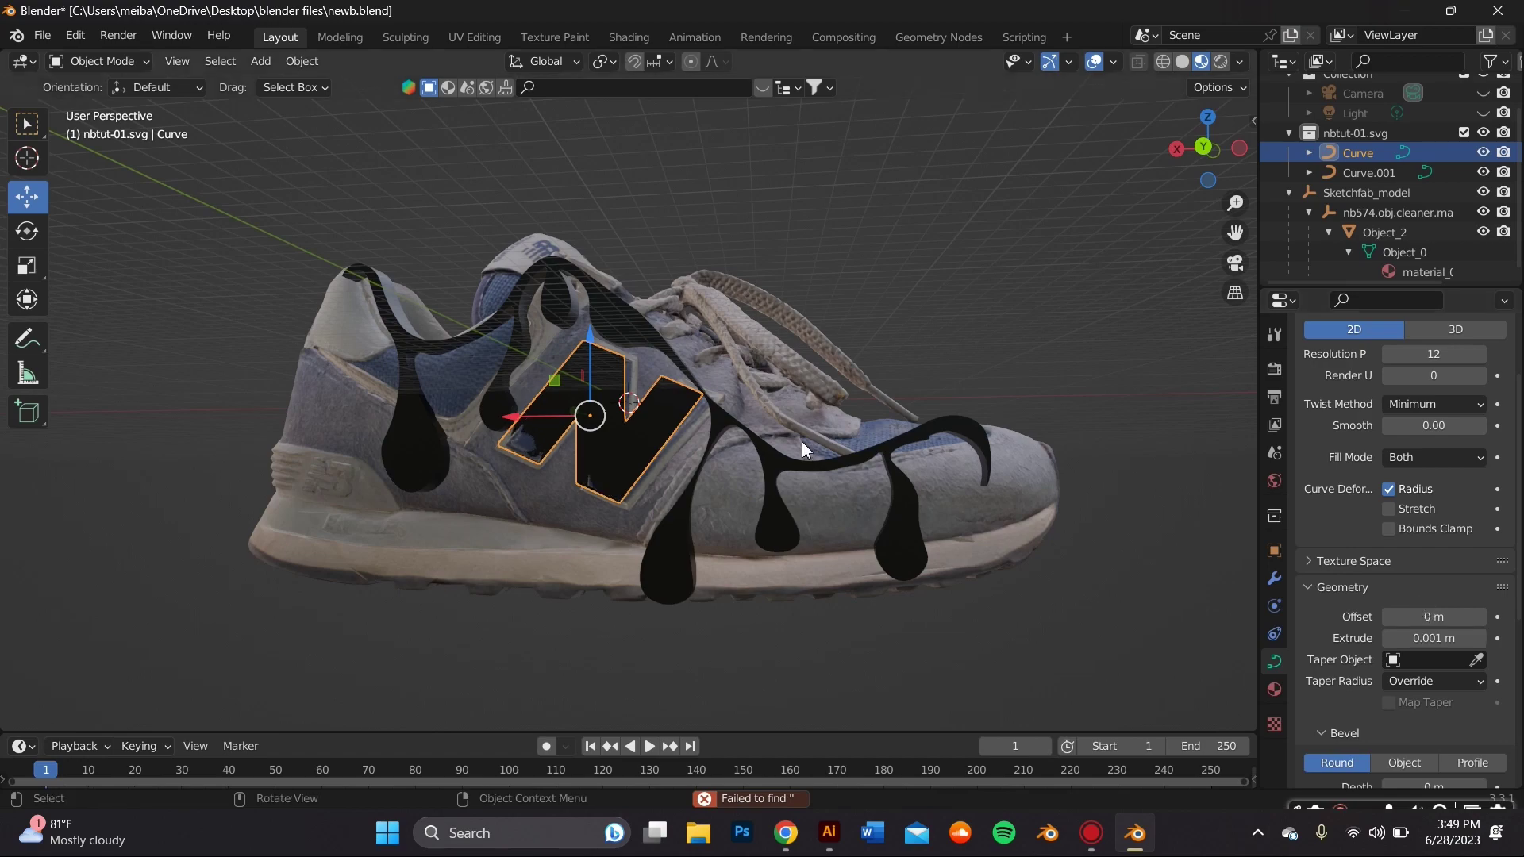
# Step: Examine the extruded N and drip shapes against the shoe's side from several angles
pyautogui.scroll(3, 802, 442)
pyautogui.moveTo(802, 441); pyautogui.dragTo(865, 450, button='middle')
pyautogui.scroll(3, 865, 450)
pyautogui.scroll(-5, 861, 453)
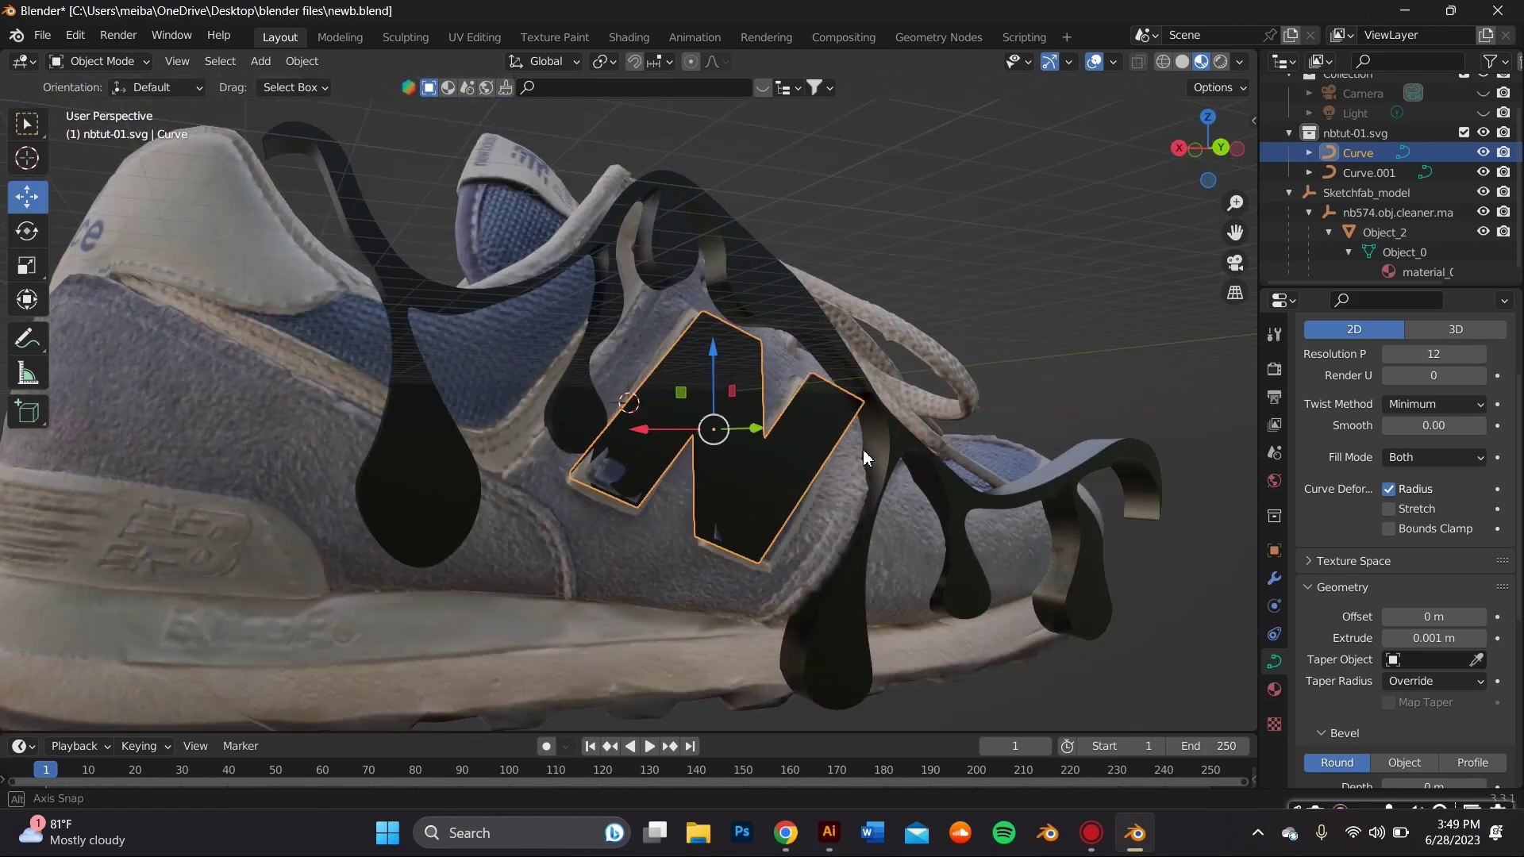
pyautogui.scroll(2, 793, 464)
pyautogui.moveTo(667, 447); pyautogui.dragTo(680, 448)
pyautogui.moveTo(681, 448); pyautogui.dragTo(659, 454, button='middle')
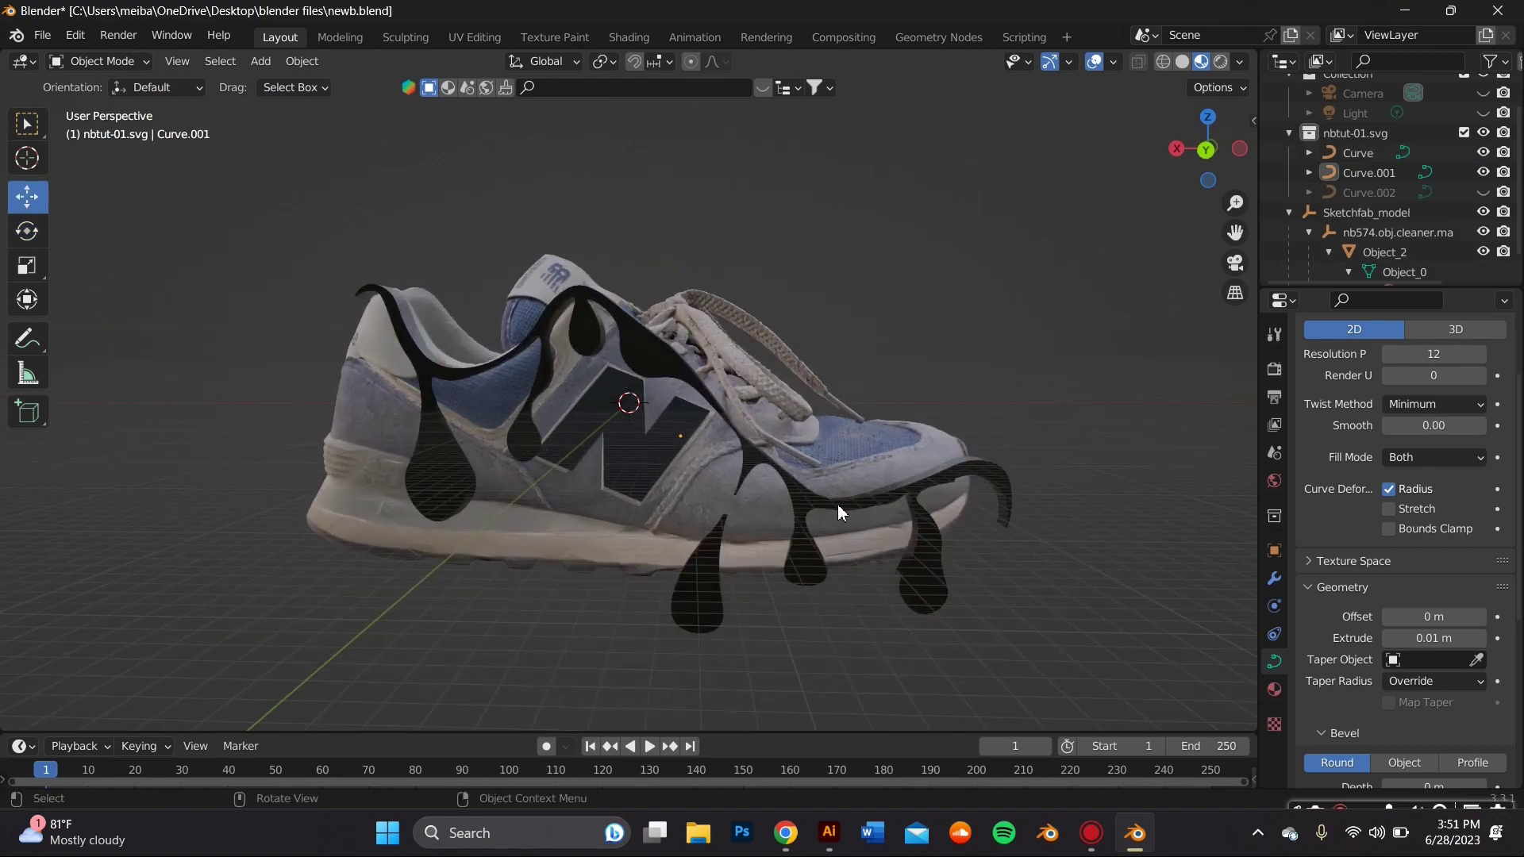
# Step: Hide the drip curve Curve.001 in the viewport and convert the N curve to a mesh
pyautogui.click(838, 506)
pyautogui.click(1482, 173)
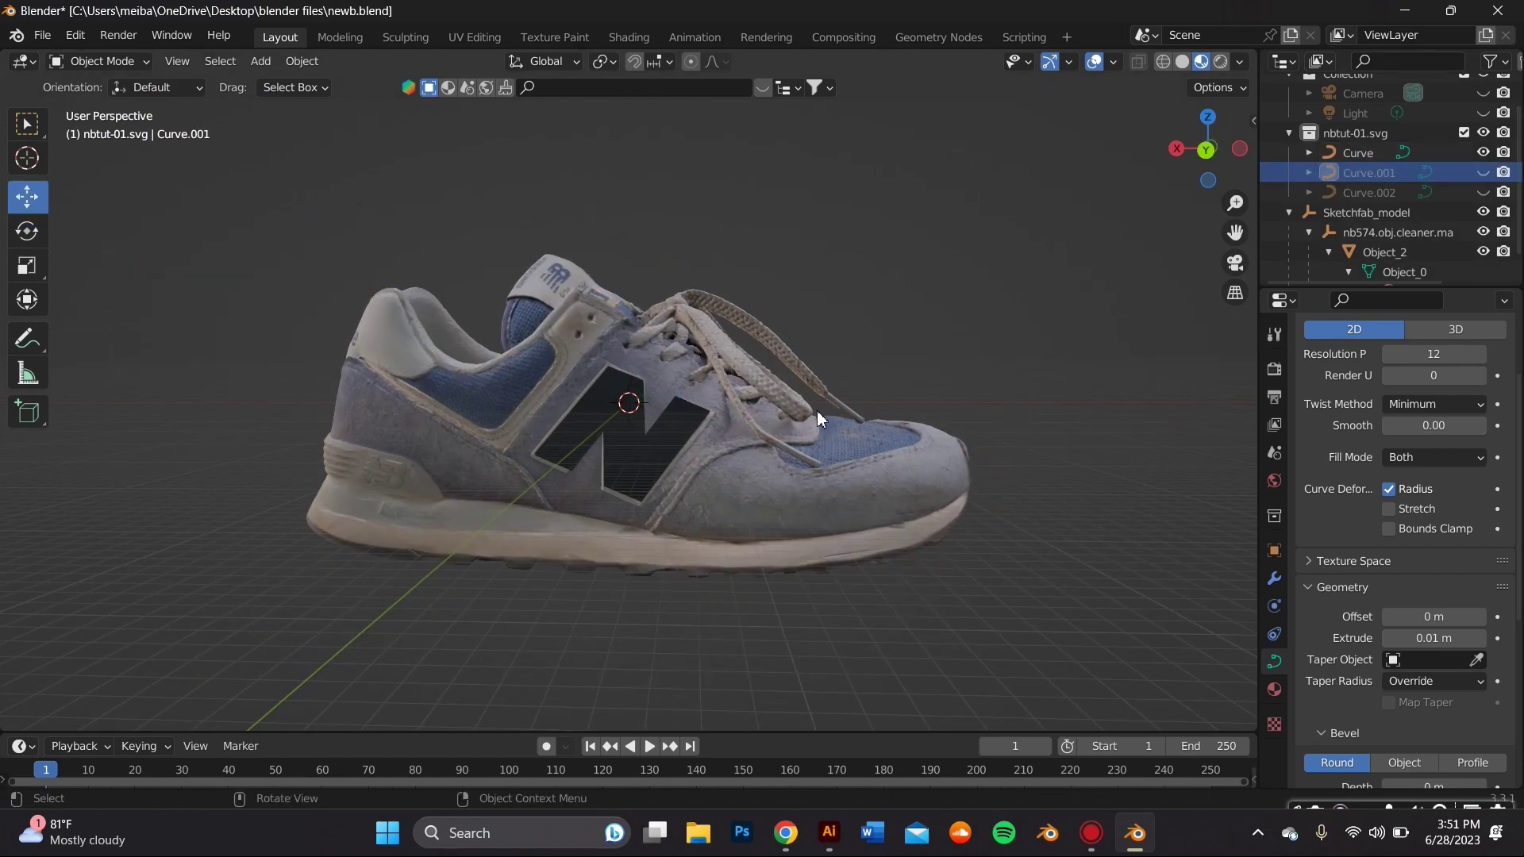
pyautogui.click(629, 476)
pyautogui.scroll(3, 651, 435)
pyautogui.moveTo(674, 430); pyautogui.dragTo(659, 411, button='middle')
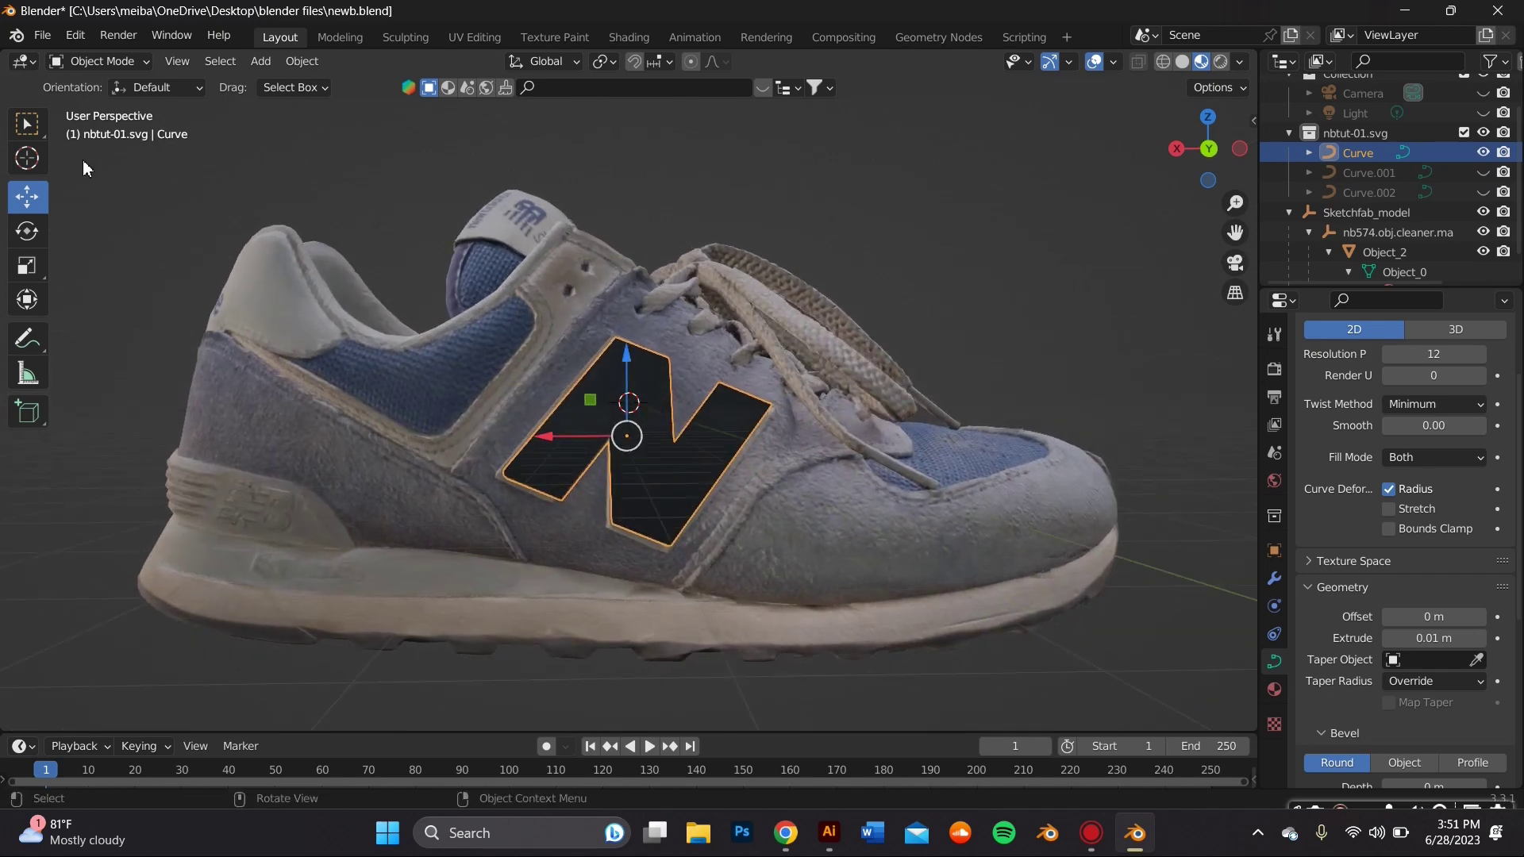
pyautogui.rightClick(623, 442)
pyautogui.moveTo(625, 415)
pyautogui.click(692, 440)
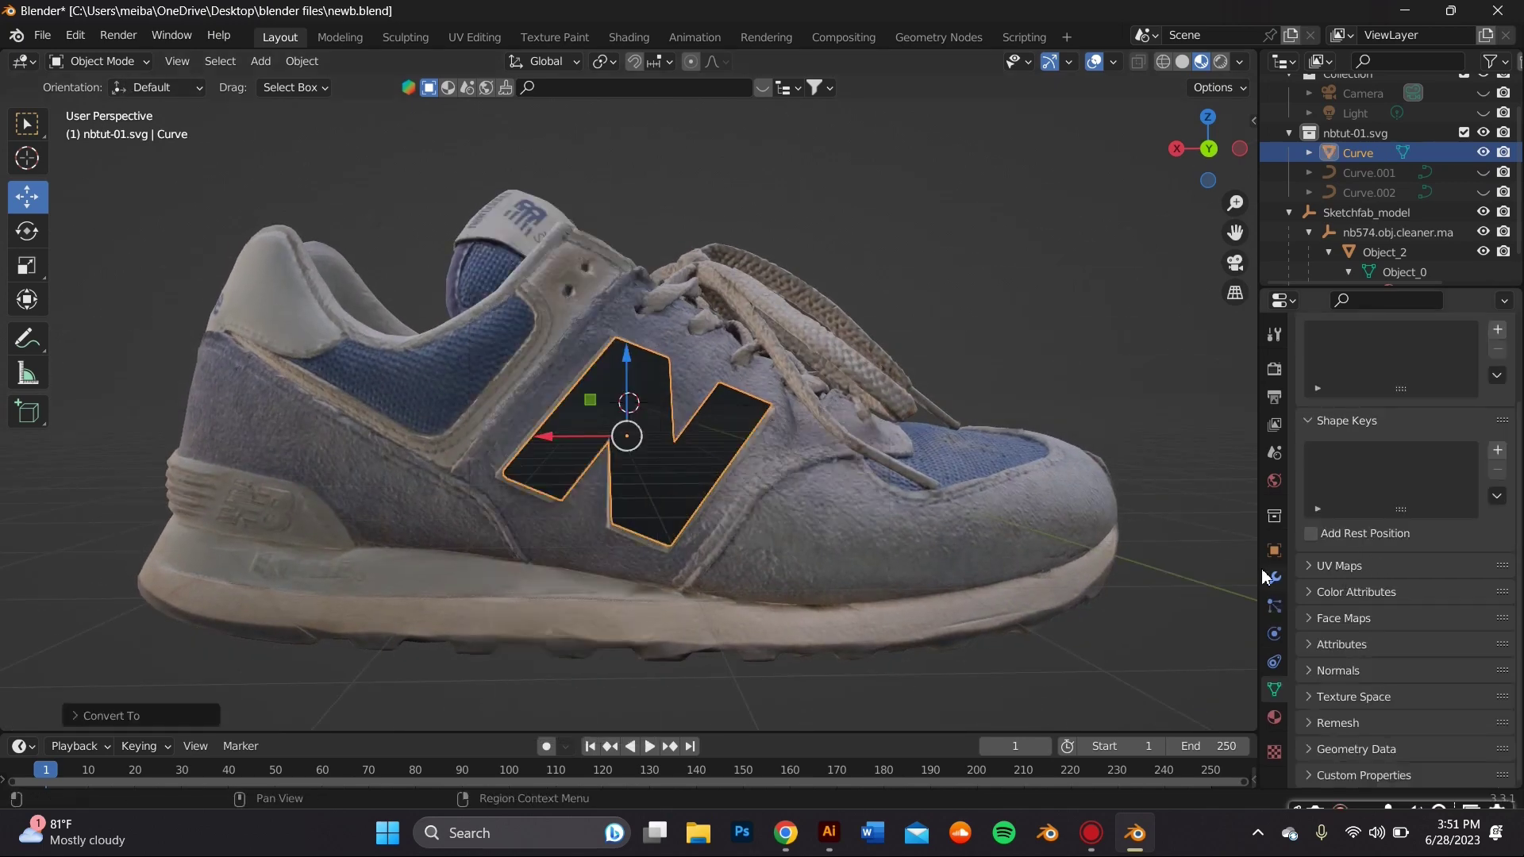
# Step: Add a Remesh modifier to the N mesh in Smooth mode with an octree depth of 8
pyautogui.click(1270, 577)
pyautogui.click(1368, 371)
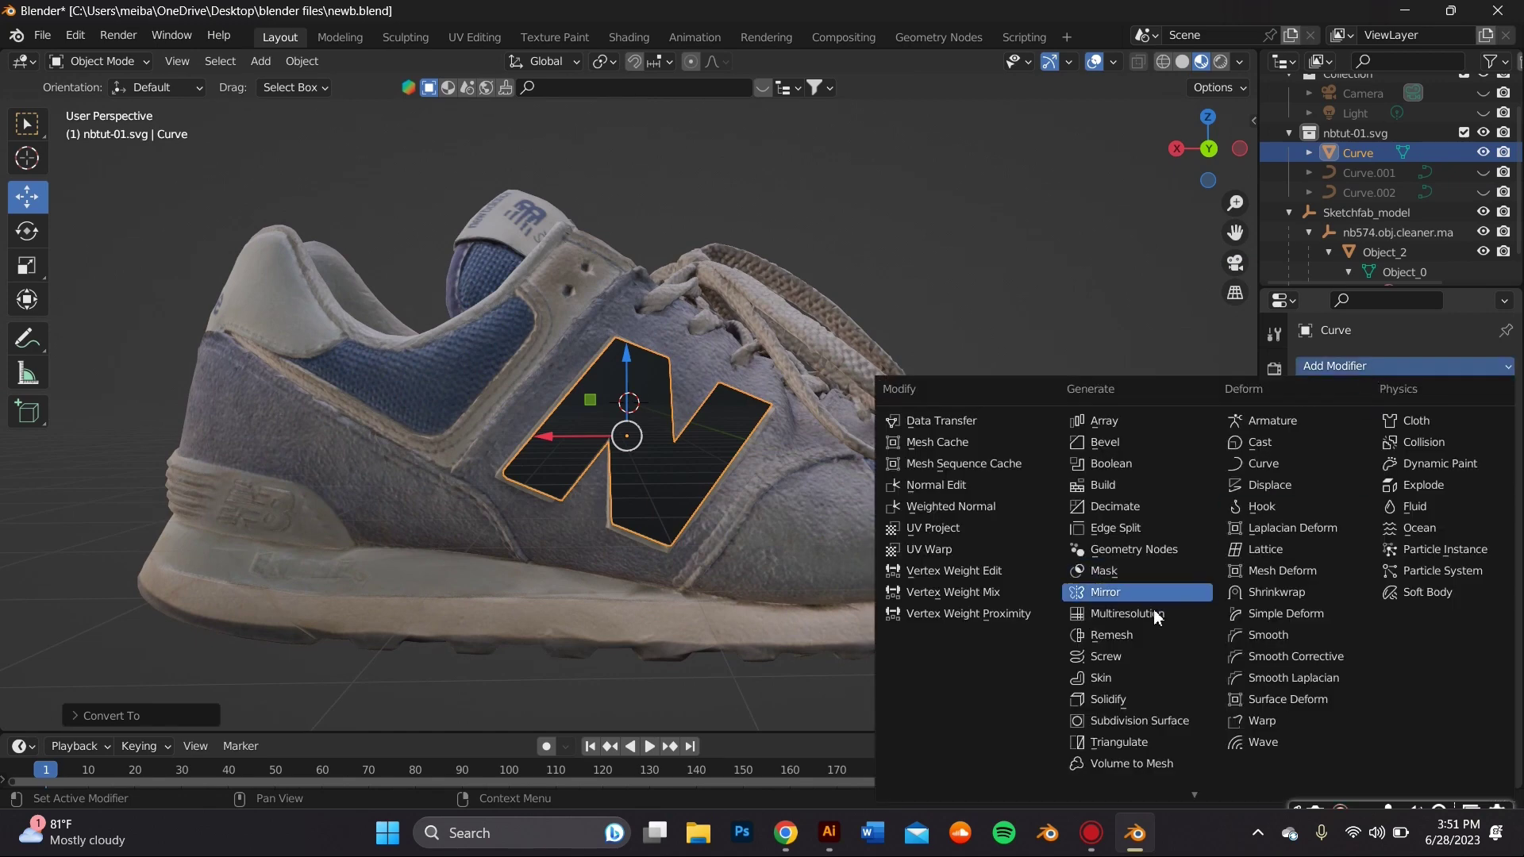
pyautogui.click(1149, 635)
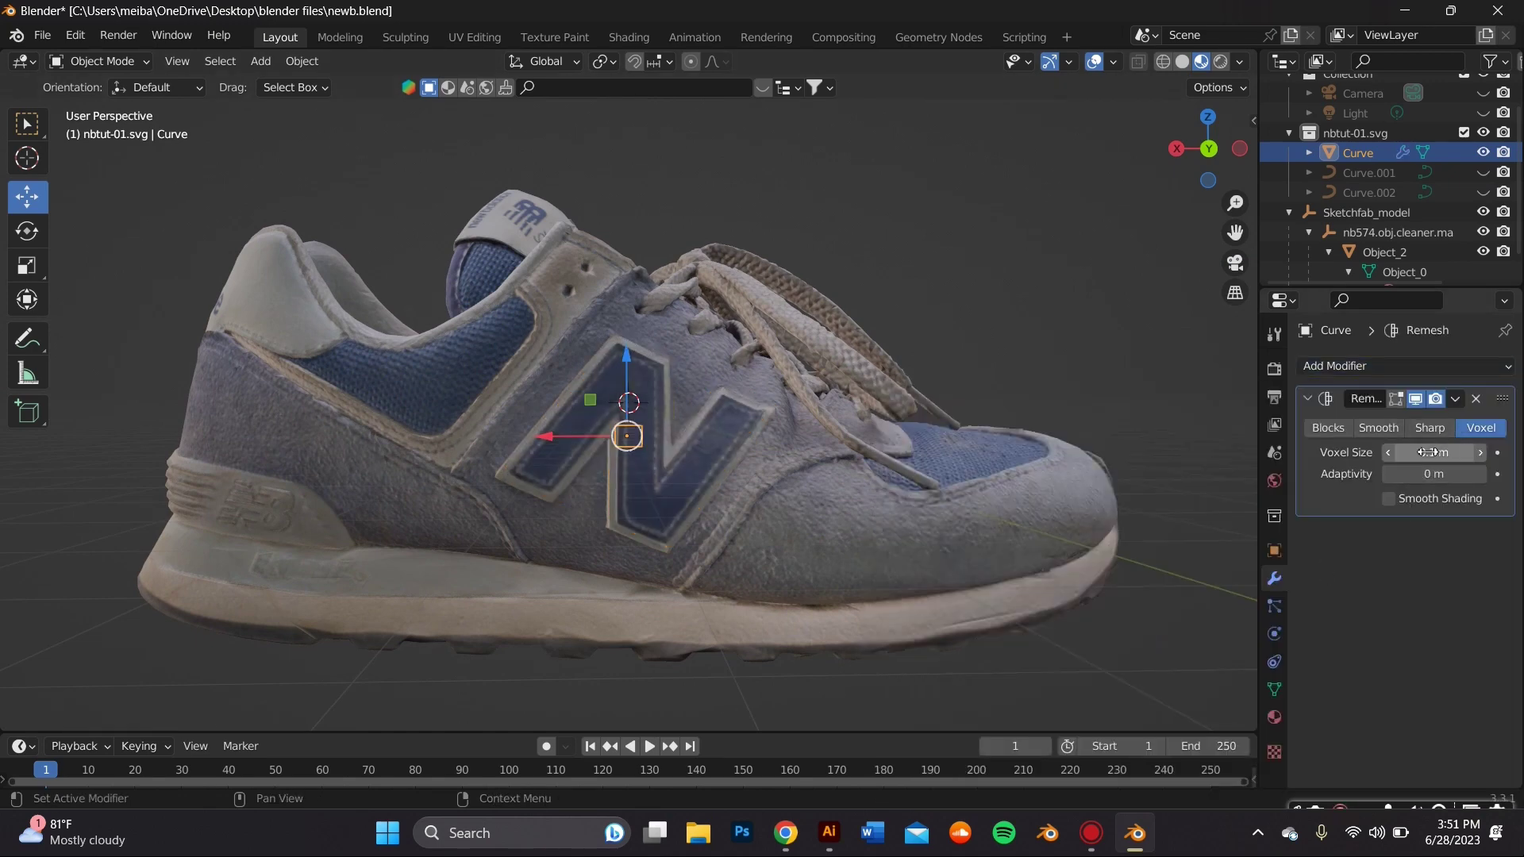
pyautogui.click(1378, 428)
pyautogui.click(1390, 500)
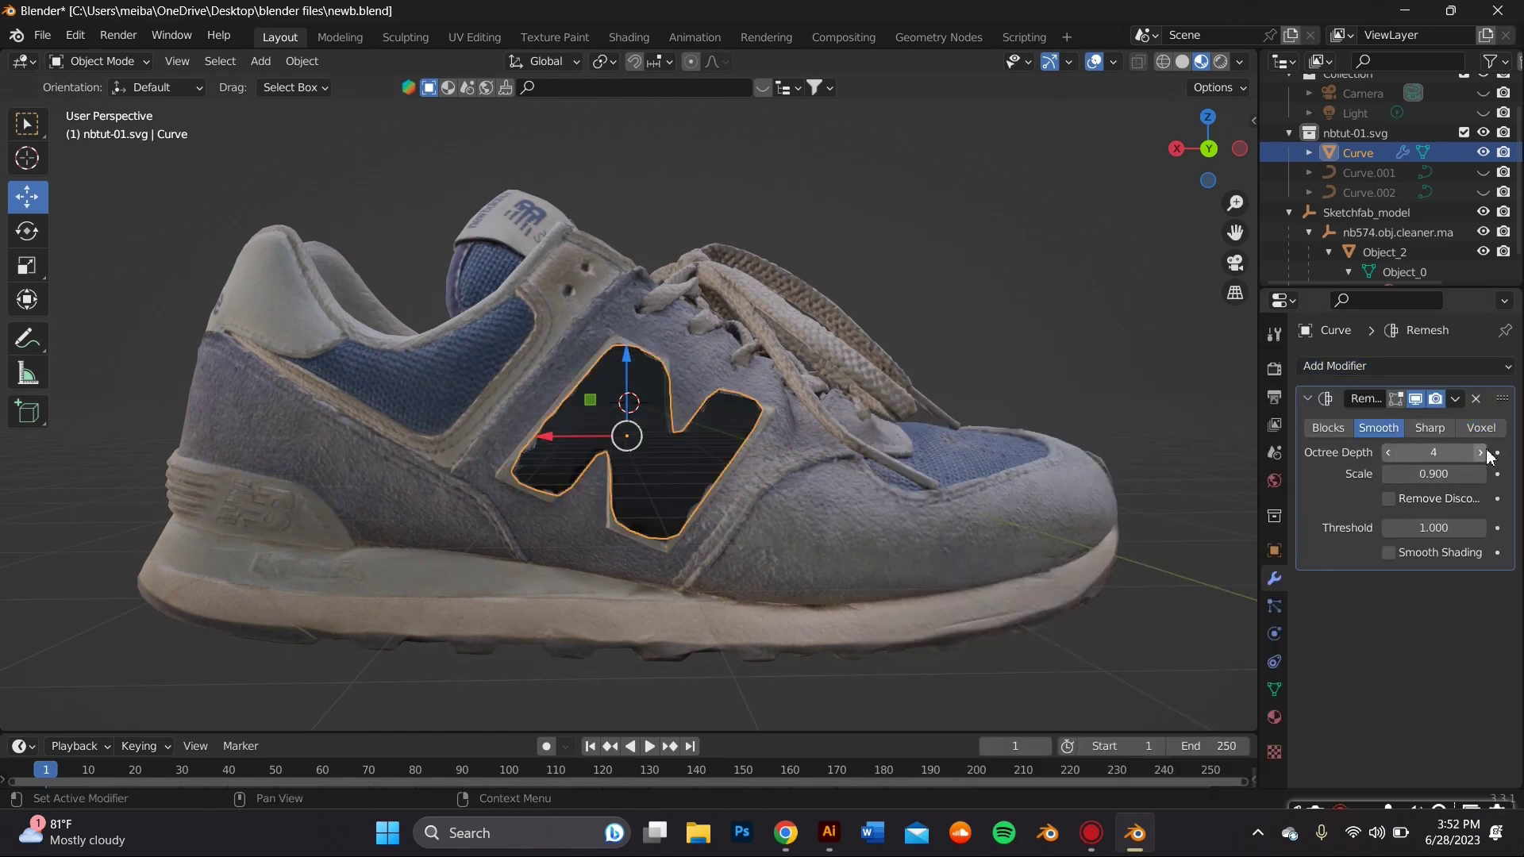
pyautogui.click(1480, 453)
pyautogui.click(1480, 452)
pyautogui.click(1480, 452)
pyautogui.click(1480, 453)
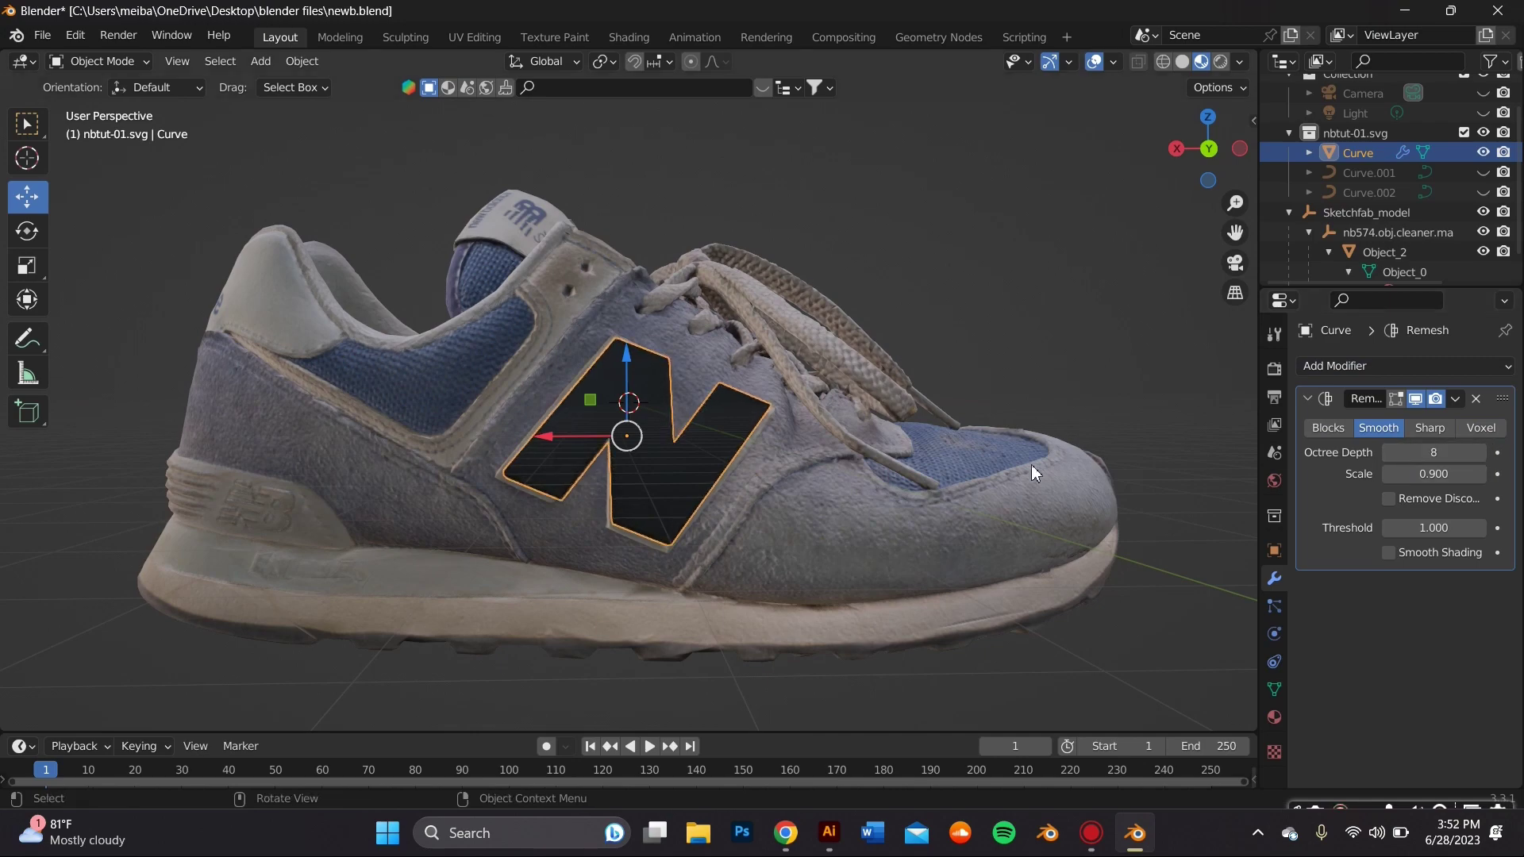
# Step: Check the remeshed N up close and apply its Remesh modifier
pyautogui.scroll(3, 825, 397)
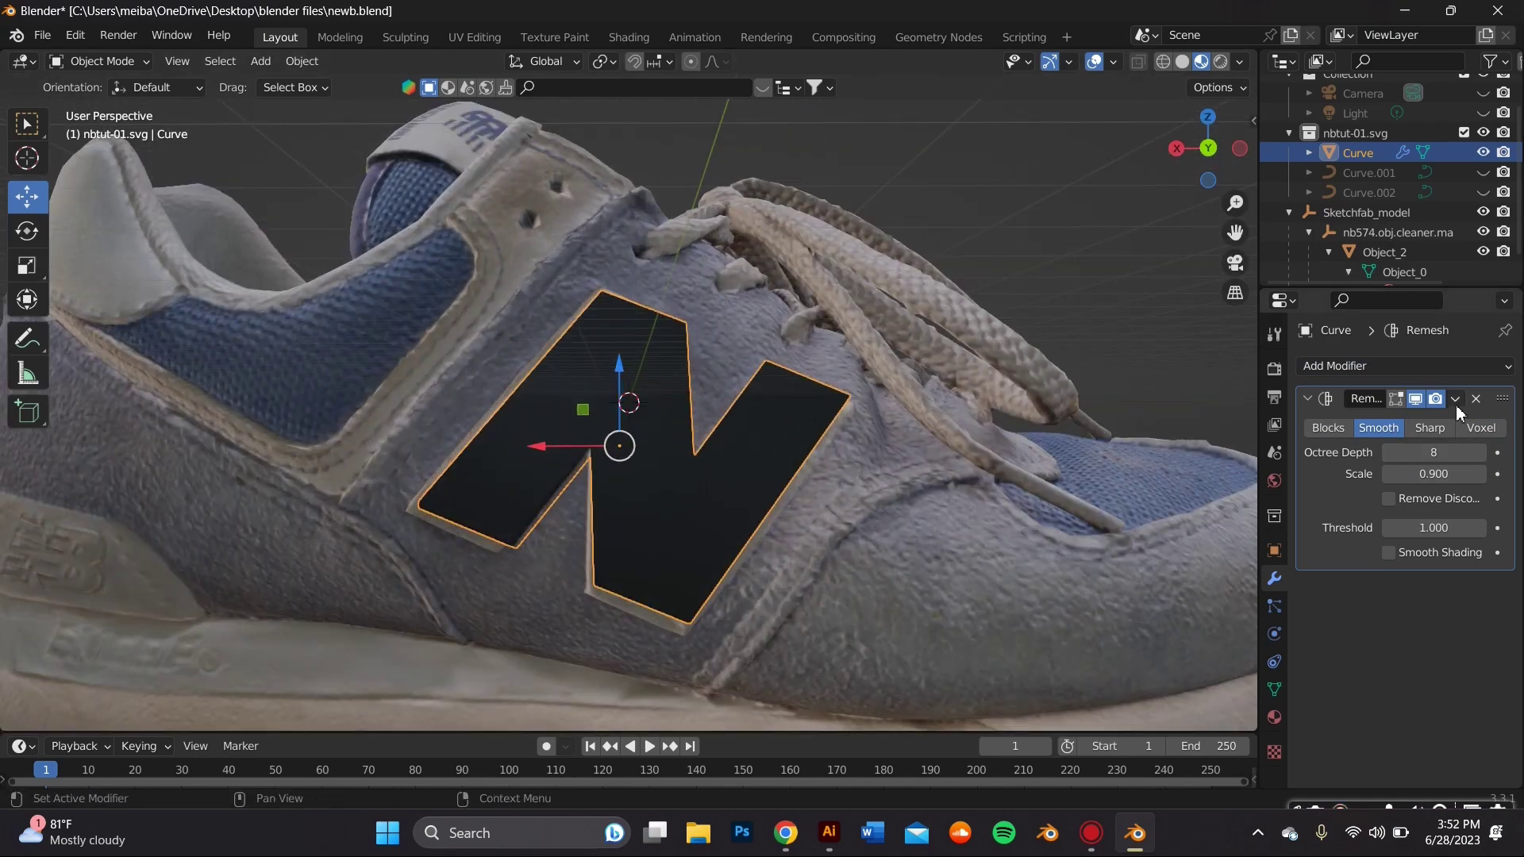
pyautogui.click(1455, 401)
pyautogui.click(1426, 428)
pyautogui.scroll(-4, 812, 392)
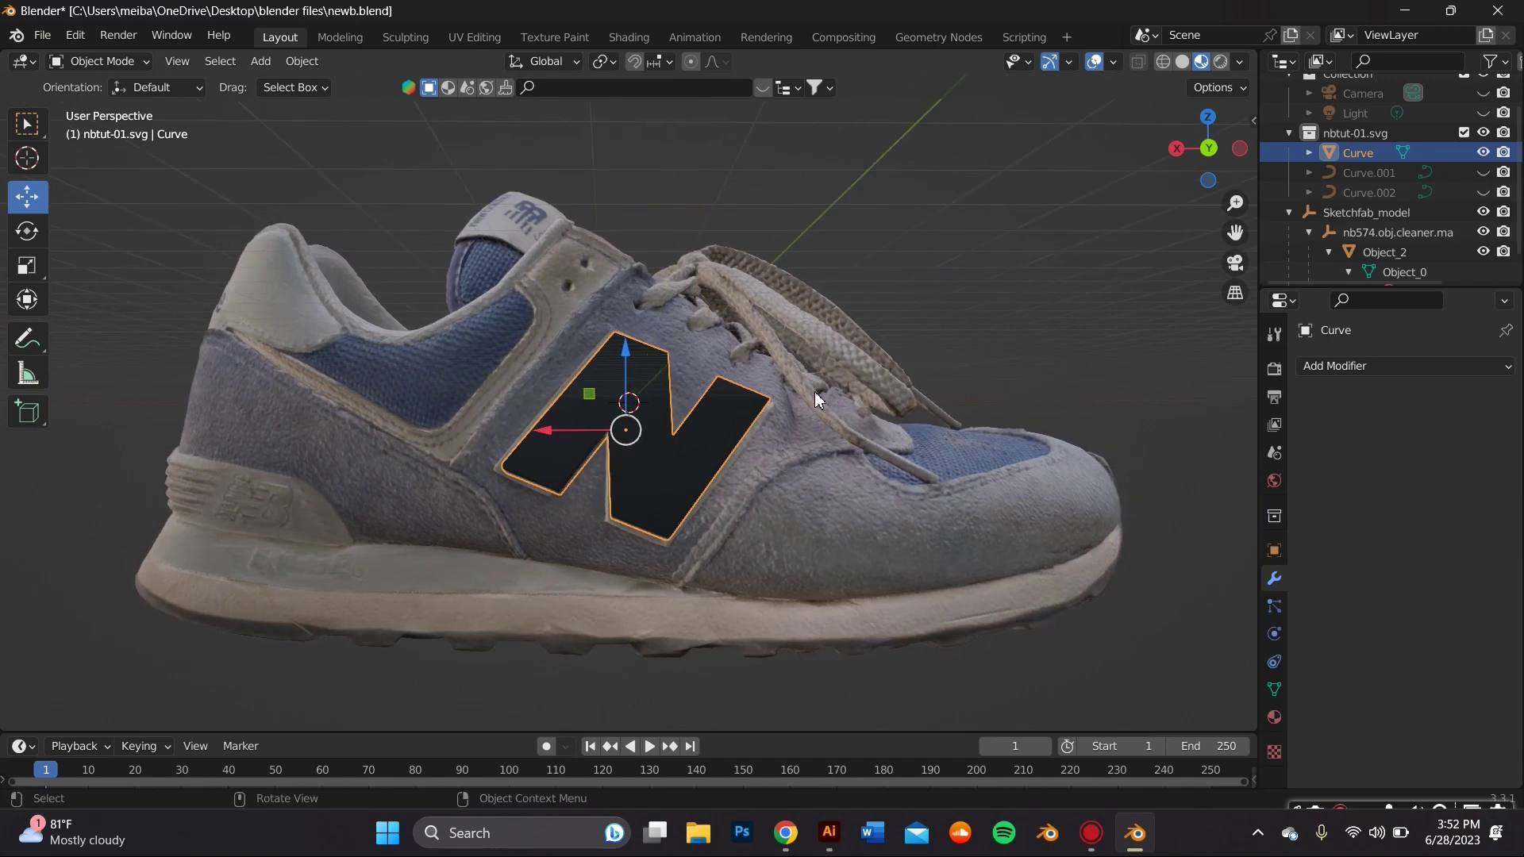
pyautogui.click(28, 237)
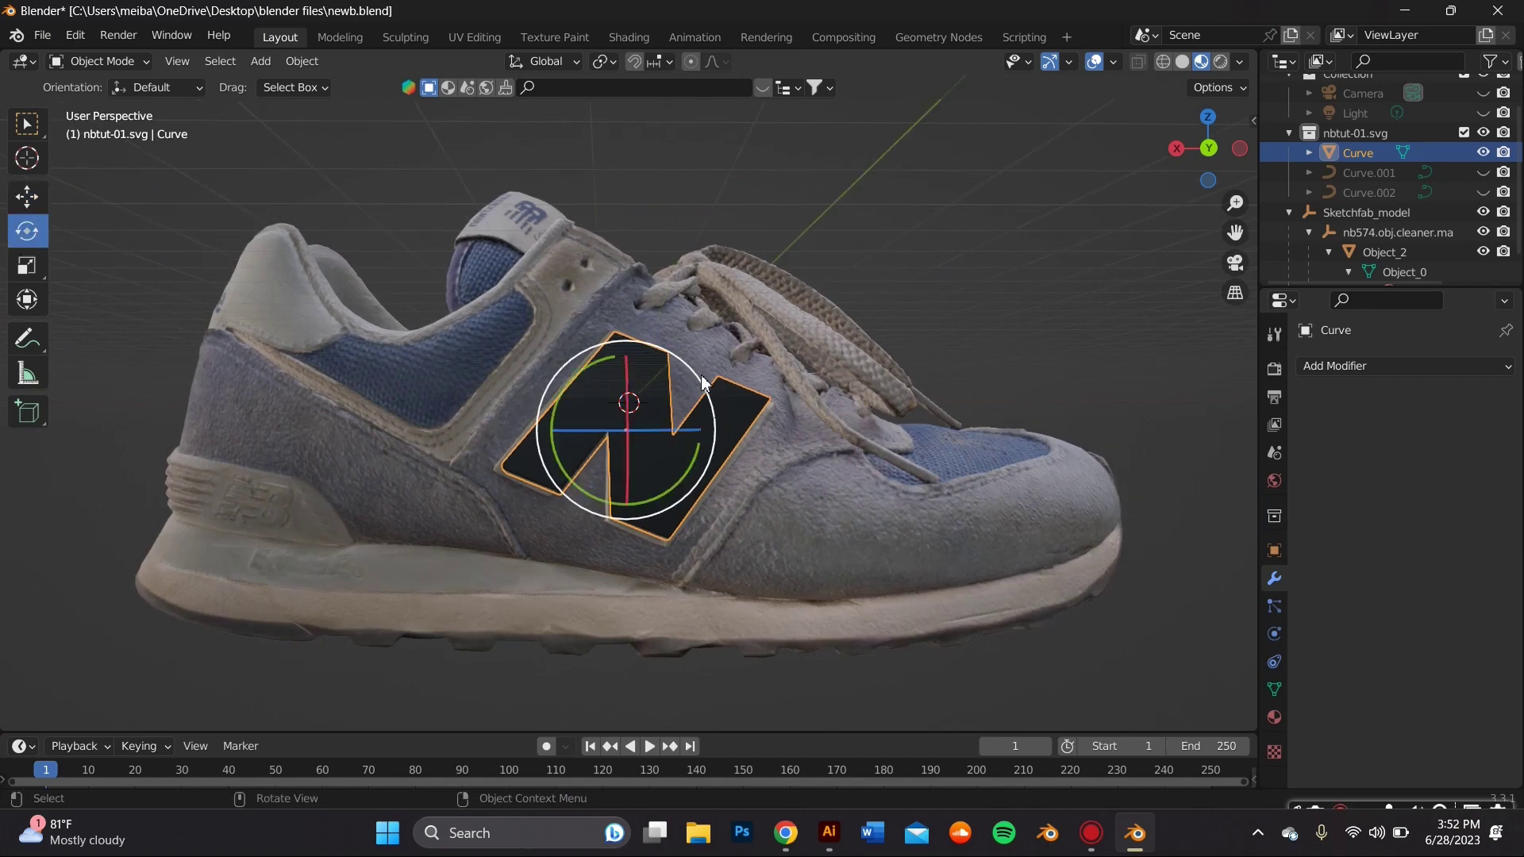
pyautogui.moveTo(703, 383); pyautogui.dragTo(704, 391)
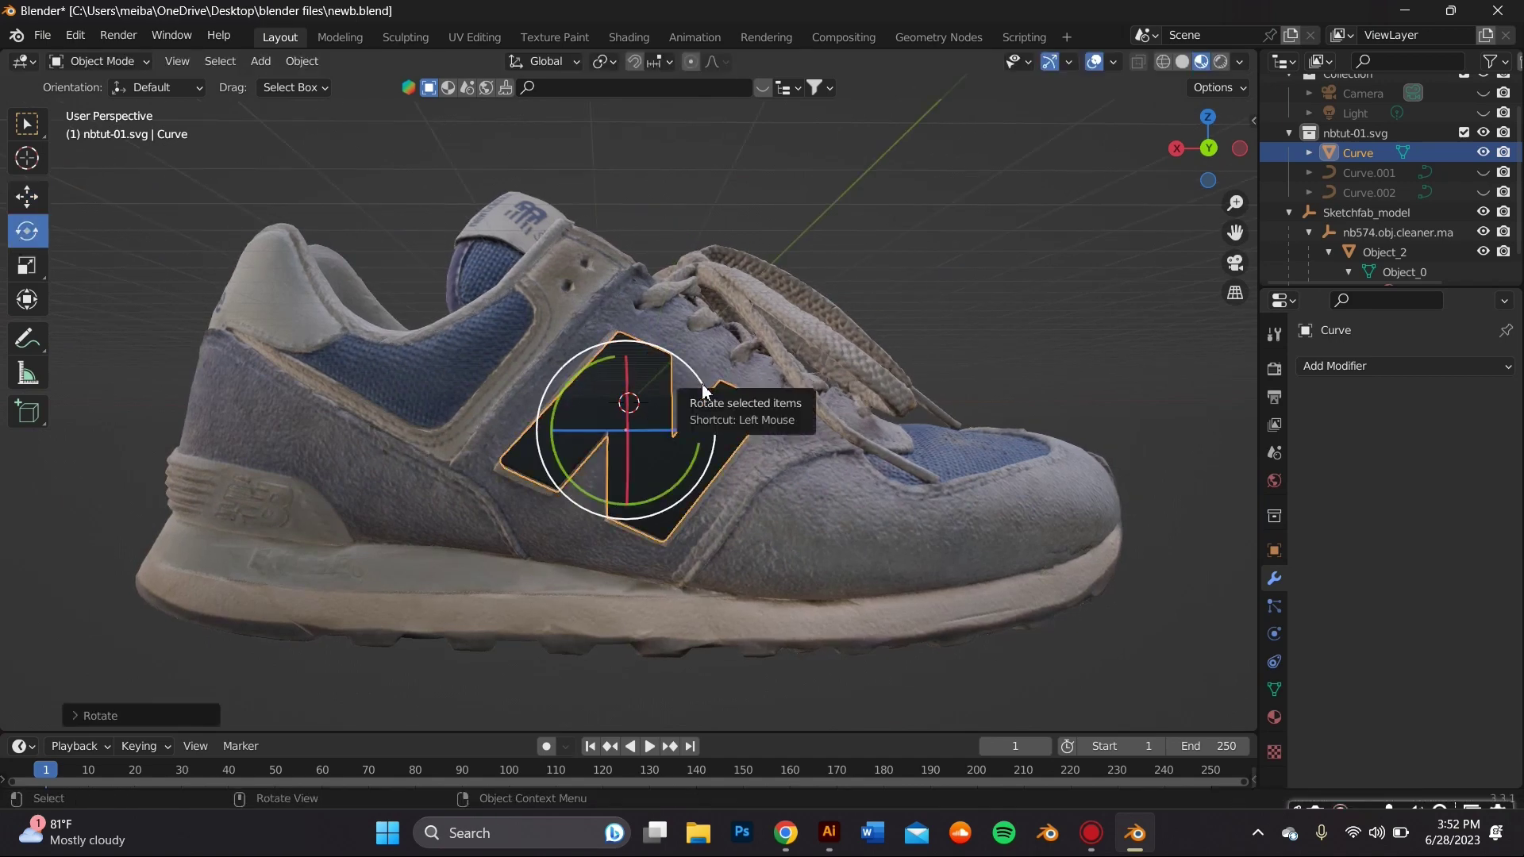
pyautogui.hotkey('ctrl', 'z')
pyautogui.click(650, 270)
pyautogui.click(646, 448)
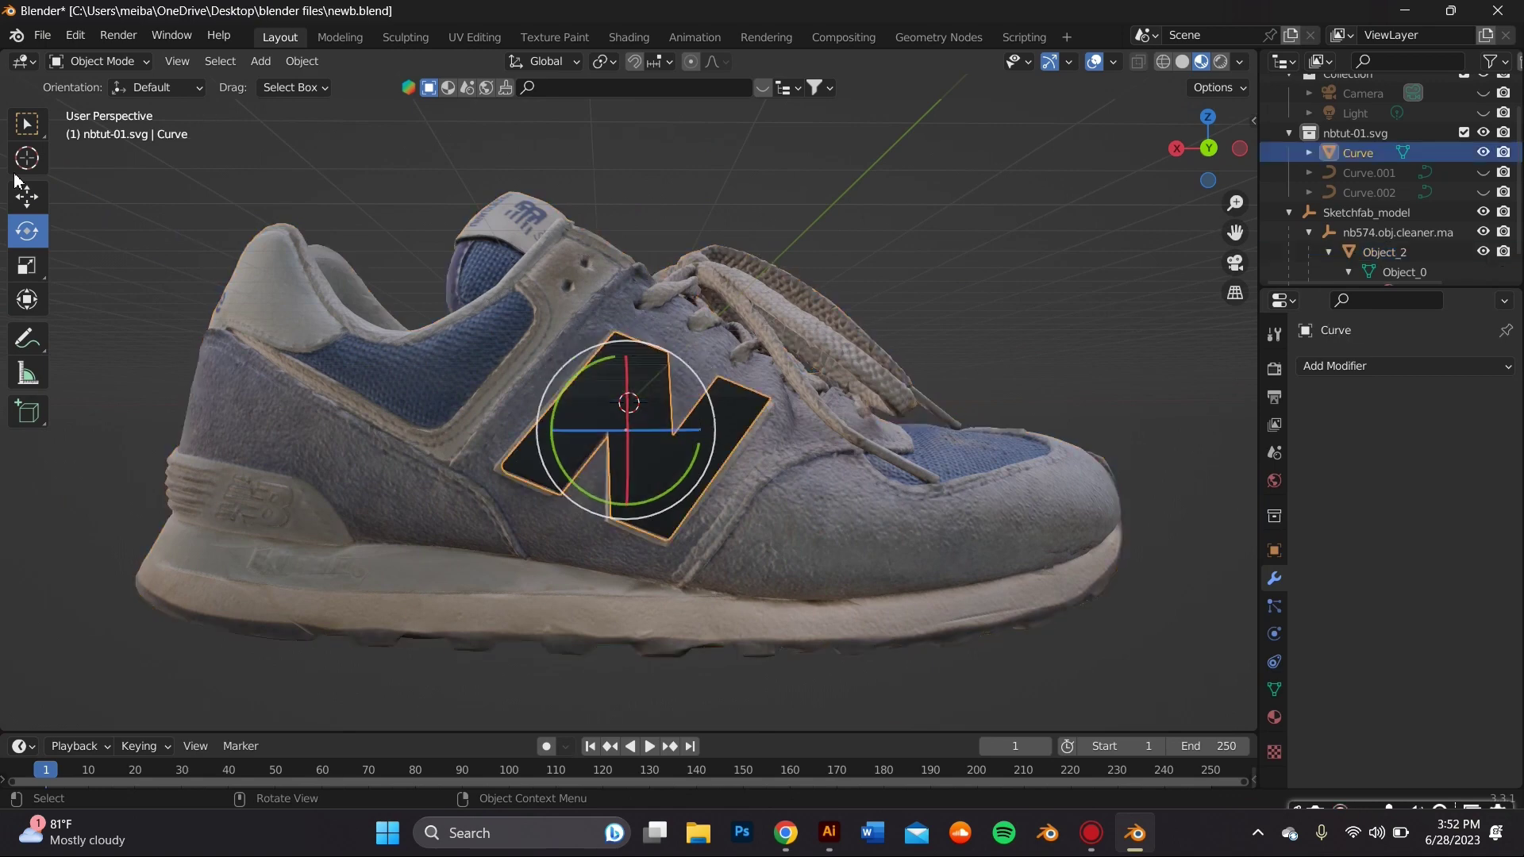
# Step: Switch the N to Sculpt Mode and round off its edges and surface with the Smooth brush
pyautogui.click(104, 62)
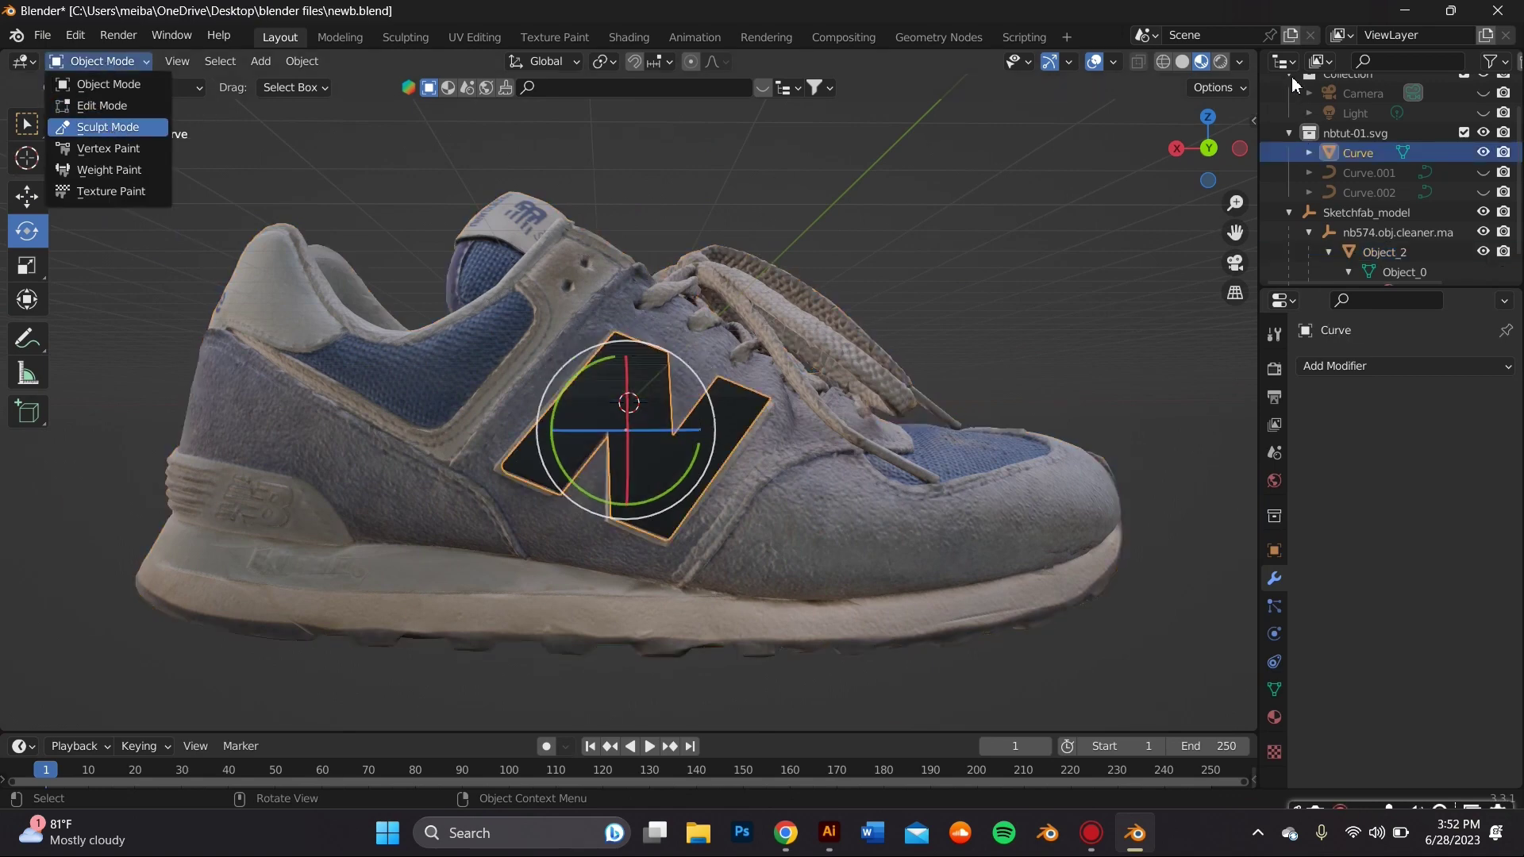
pyautogui.click(107, 127)
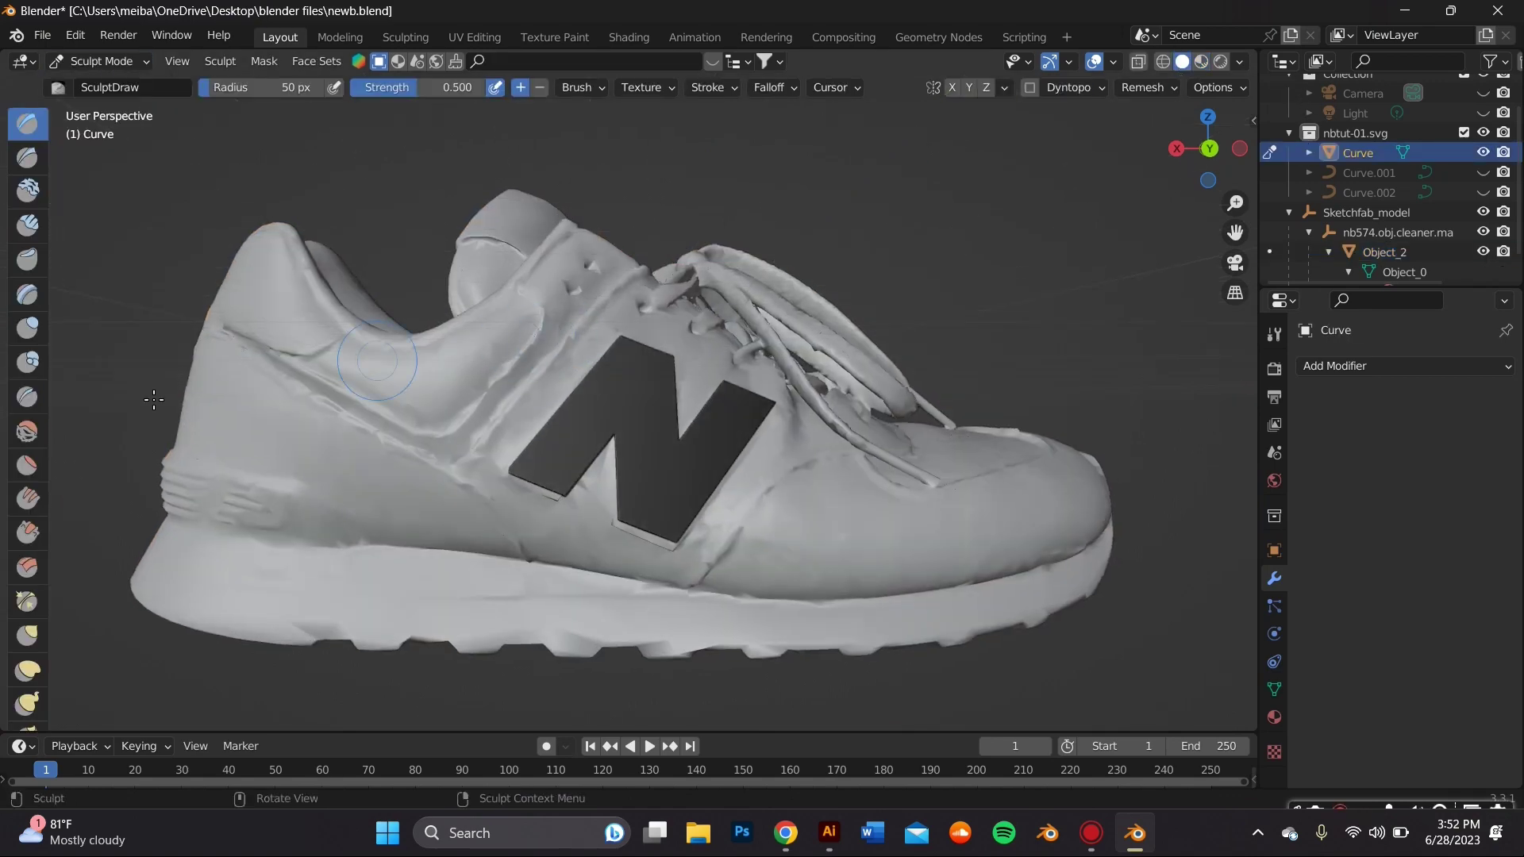
pyautogui.scroll(-1, 731, 374)
pyautogui.moveTo(731, 373); pyautogui.dragTo(731, 380, button='middle')
pyautogui.moveTo(660, 497)
pyautogui.mouseDown()
pyautogui.moveTo(704, 424)
pyautogui.moveTo(702, 457)
pyautogui.moveTo(653, 504)
pyautogui.moveTo(639, 456)
pyautogui.moveTo(650, 391)
pyautogui.moveTo(580, 453)
pyautogui.moveTo(595, 407)
pyautogui.moveTo(631, 366)
pyautogui.moveTo(640, 497)
pyautogui.moveTo(707, 409)
pyautogui.mouseUp()
pyautogui.scroll(-1, 652, 400)
pyautogui.moveTo(653, 400); pyautogui.dragTo(639, 379, button='middle')
pyautogui.moveTo(560, 443)
pyautogui.mouseDown()
pyautogui.moveTo(574, 453)
pyautogui.moveTo(583, 409)
pyautogui.moveTo(623, 369)
pyautogui.moveTo(631, 428)
pyautogui.moveTo(657, 452)
pyautogui.mouseUp()
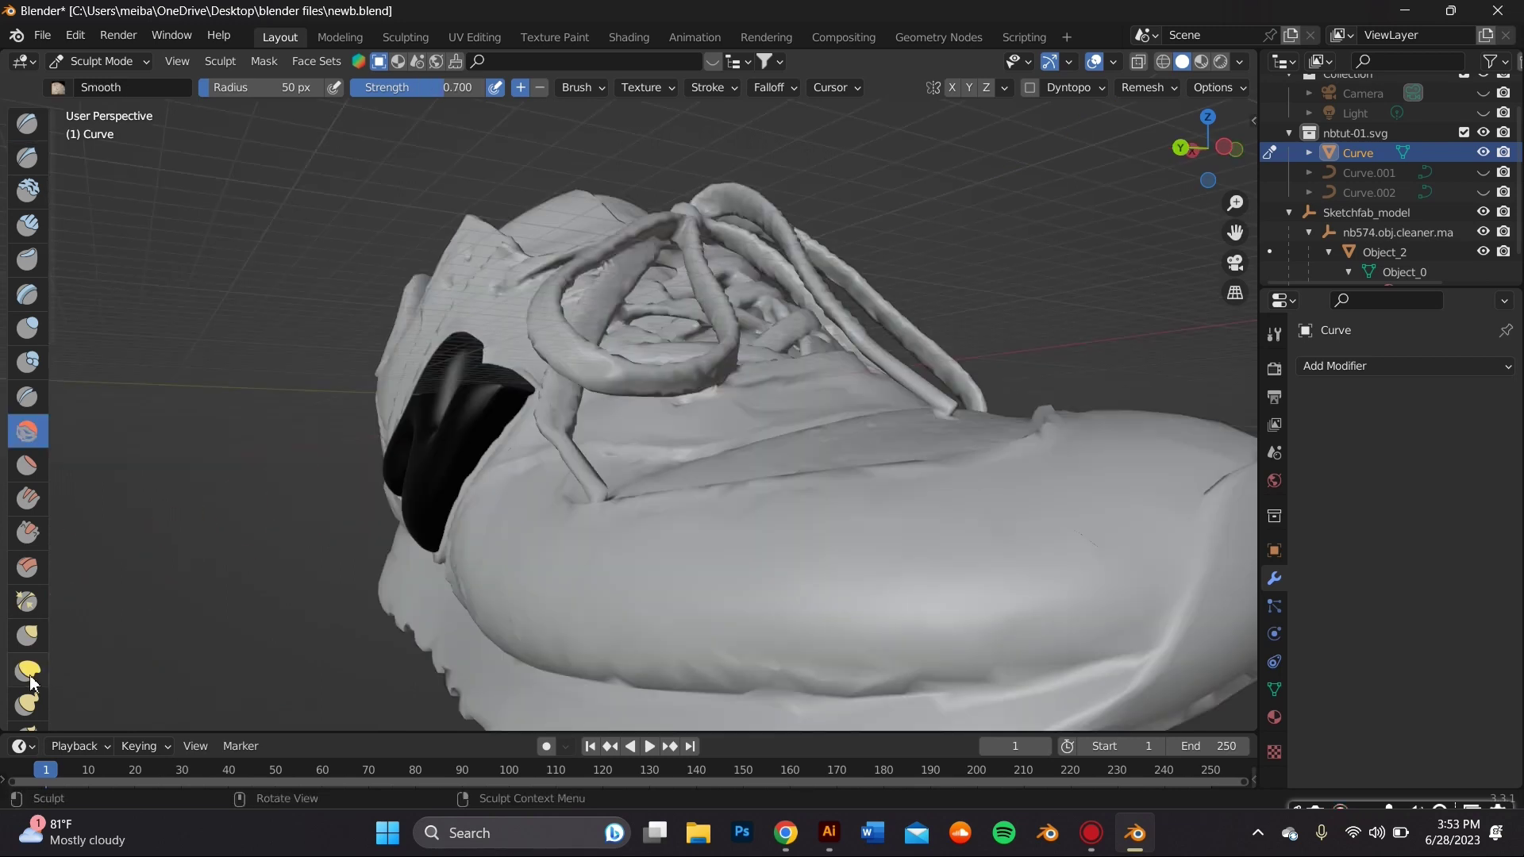
# Step: Pull the N against the curve of the shoe's side using the Grab brush with a 78 px radius
pyautogui.click(28, 636)
pyautogui.scroll(-3, 334, 479)
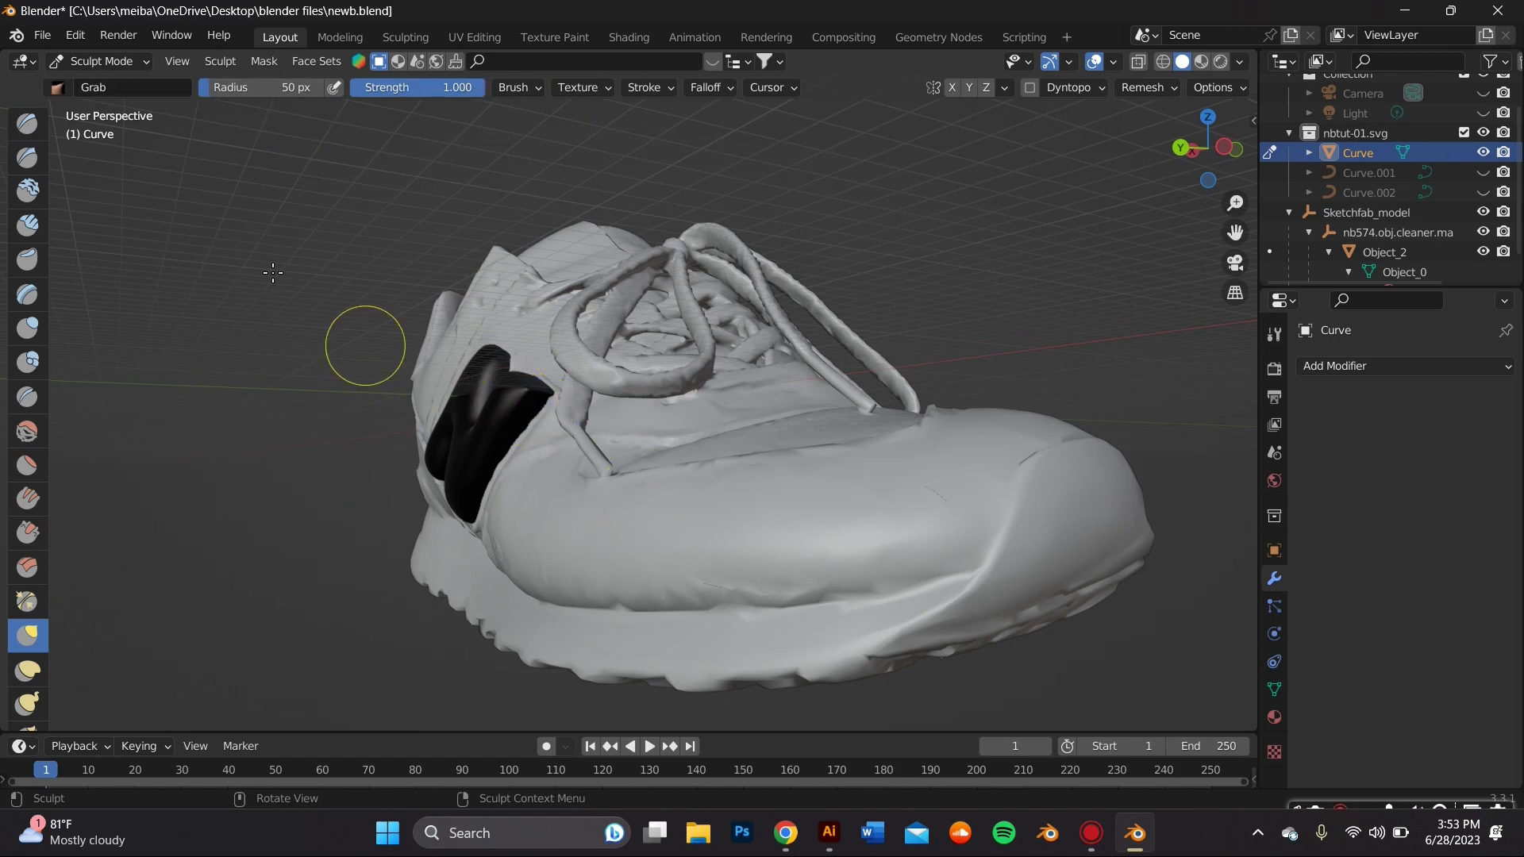
pyautogui.moveTo(238, 92); pyautogui.dragTo(245, 92)
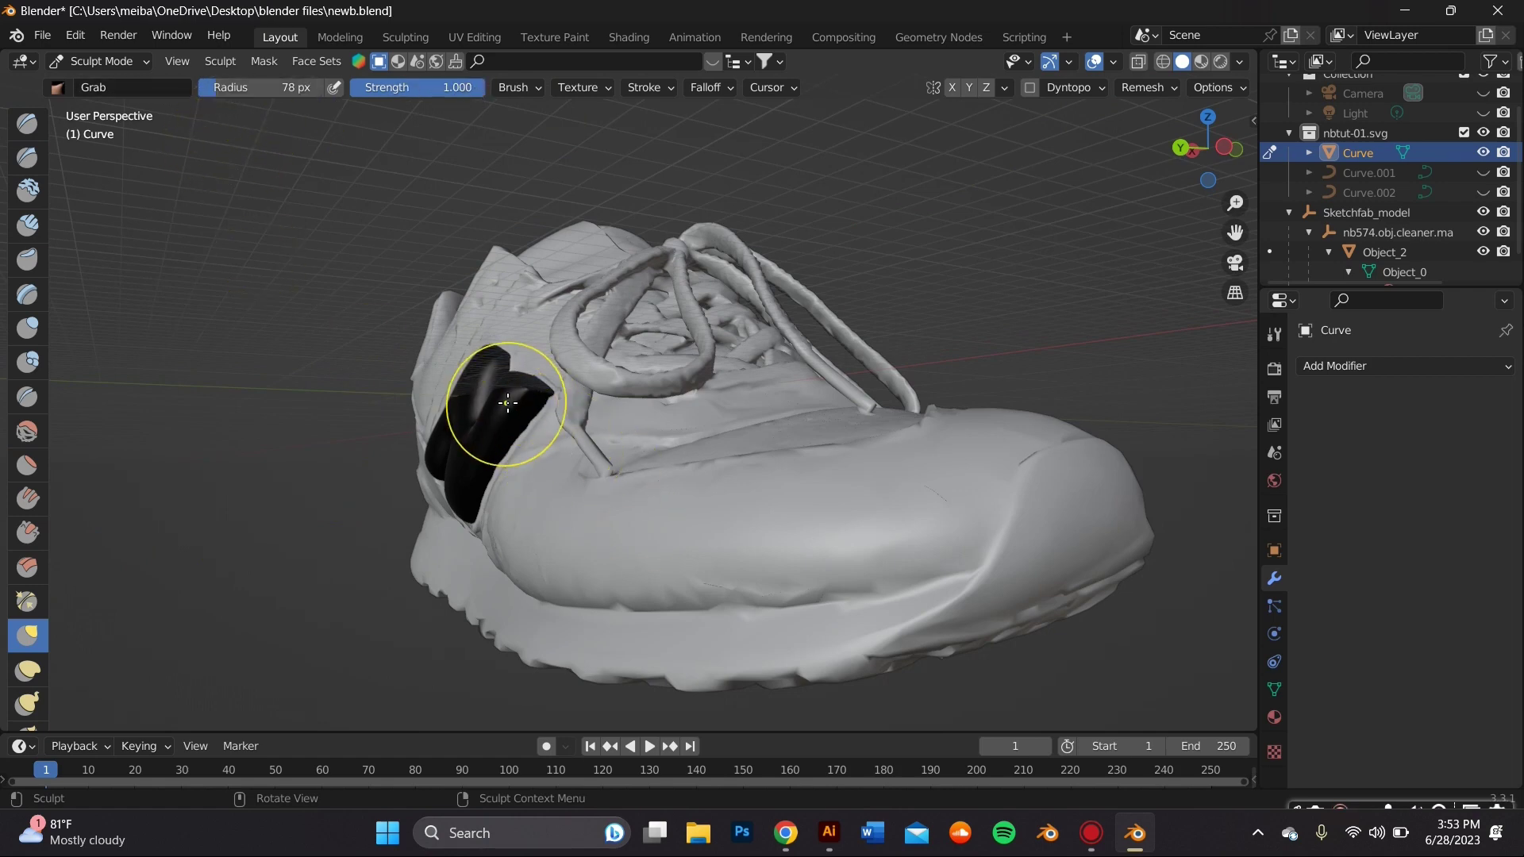
pyautogui.moveTo(515, 397)
pyautogui.mouseDown()
pyautogui.moveTo(534, 398)
pyautogui.moveTo(508, 423)
pyautogui.mouseUp()
pyautogui.moveTo(493, 468)
pyautogui.mouseDown(button='middle')
pyautogui.moveTo(470, 462)
pyautogui.moveTo(698, 365)
pyautogui.moveTo(683, 373)
pyautogui.mouseUp(button='middle')
pyautogui.moveTo(682, 373); pyautogui.dragTo(645, 340)
pyautogui.moveTo(646, 340)
pyautogui.mouseDown(button='middle')
pyautogui.moveTo(741, 510)
pyautogui.moveTo(637, 439)
pyautogui.moveTo(421, 507)
pyautogui.mouseUp(button='middle')
pyautogui.moveTo(421, 508)
pyautogui.mouseDown()
pyautogui.moveTo(490, 476)
pyautogui.moveTo(487, 460)
pyautogui.mouseUp()
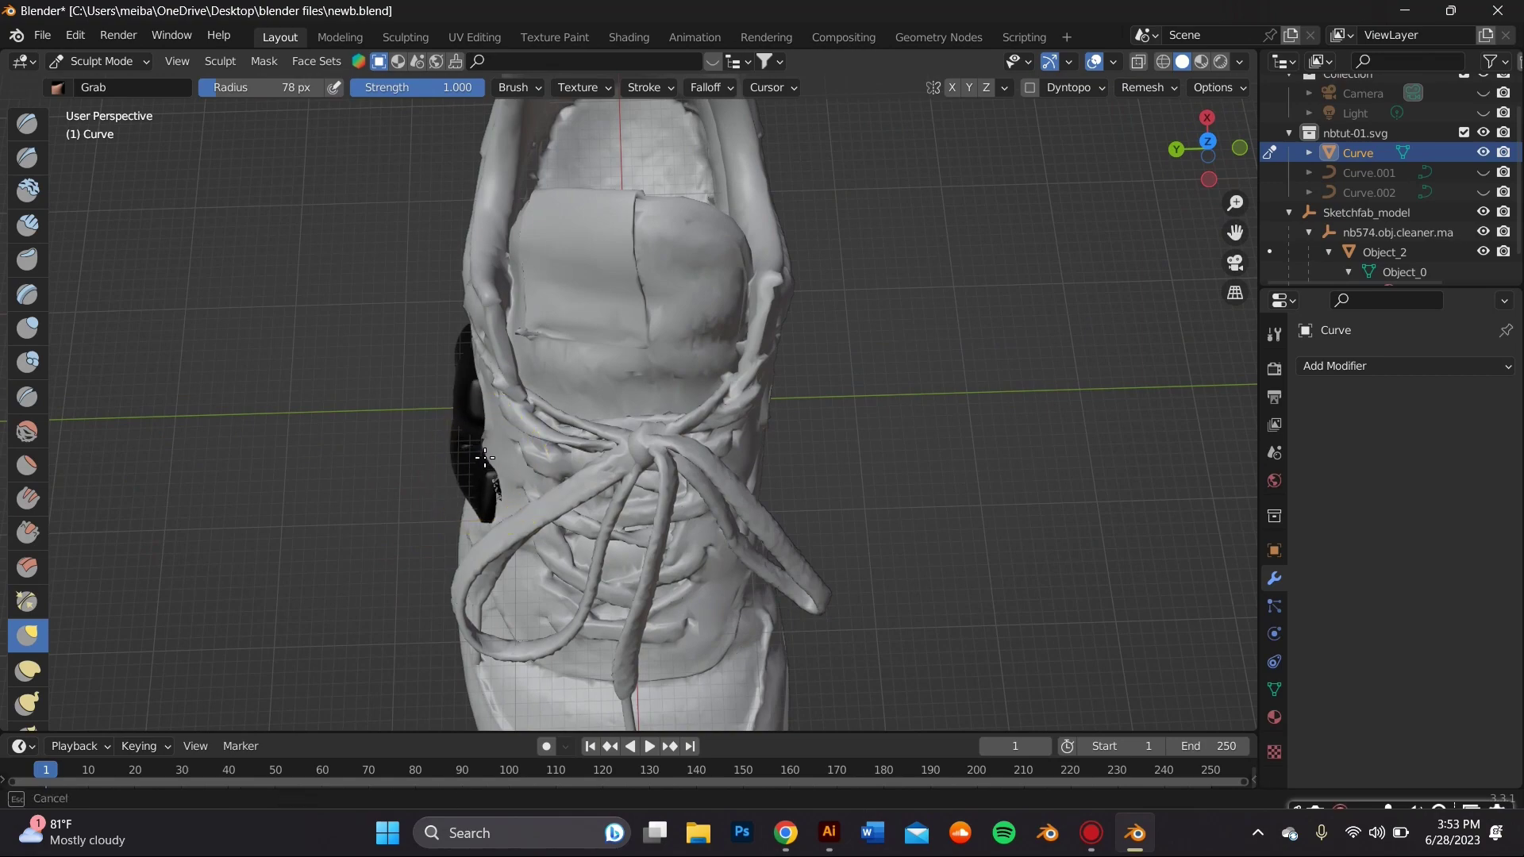
pyautogui.moveTo(482, 455); pyautogui.dragTo(556, 412, button='middle')
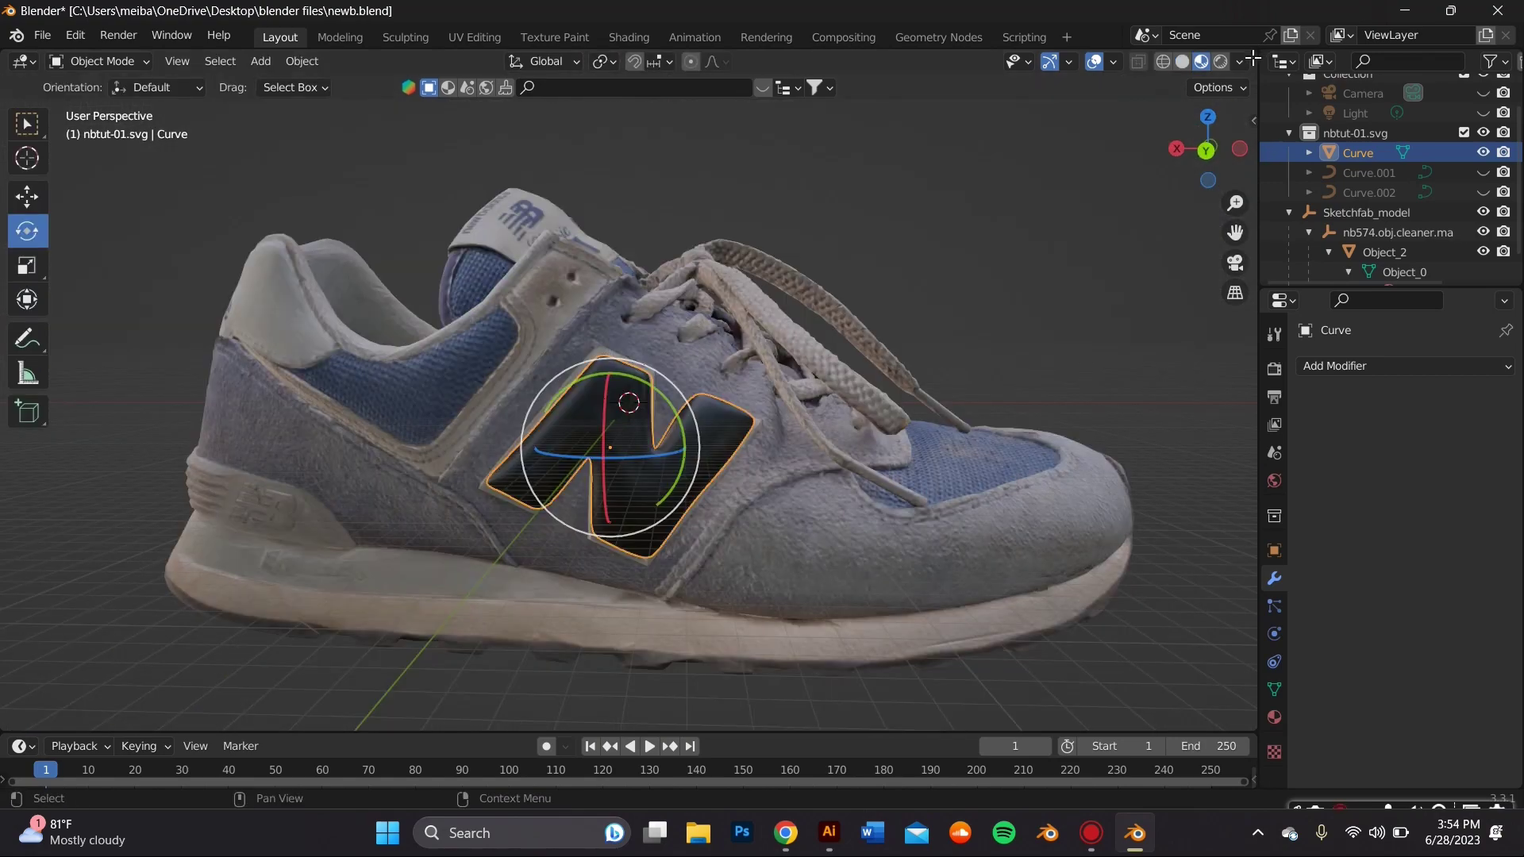
# Step: Split the viewport in two and turn the new area into a Shader Editor with its sidebar hidden
pyautogui.moveTo(1253, 77)
pyautogui.mouseDown()
pyautogui.moveTo(1083, 119)
pyautogui.moveTo(779, 146)
pyautogui.mouseUp()
pyautogui.click(804, 69)
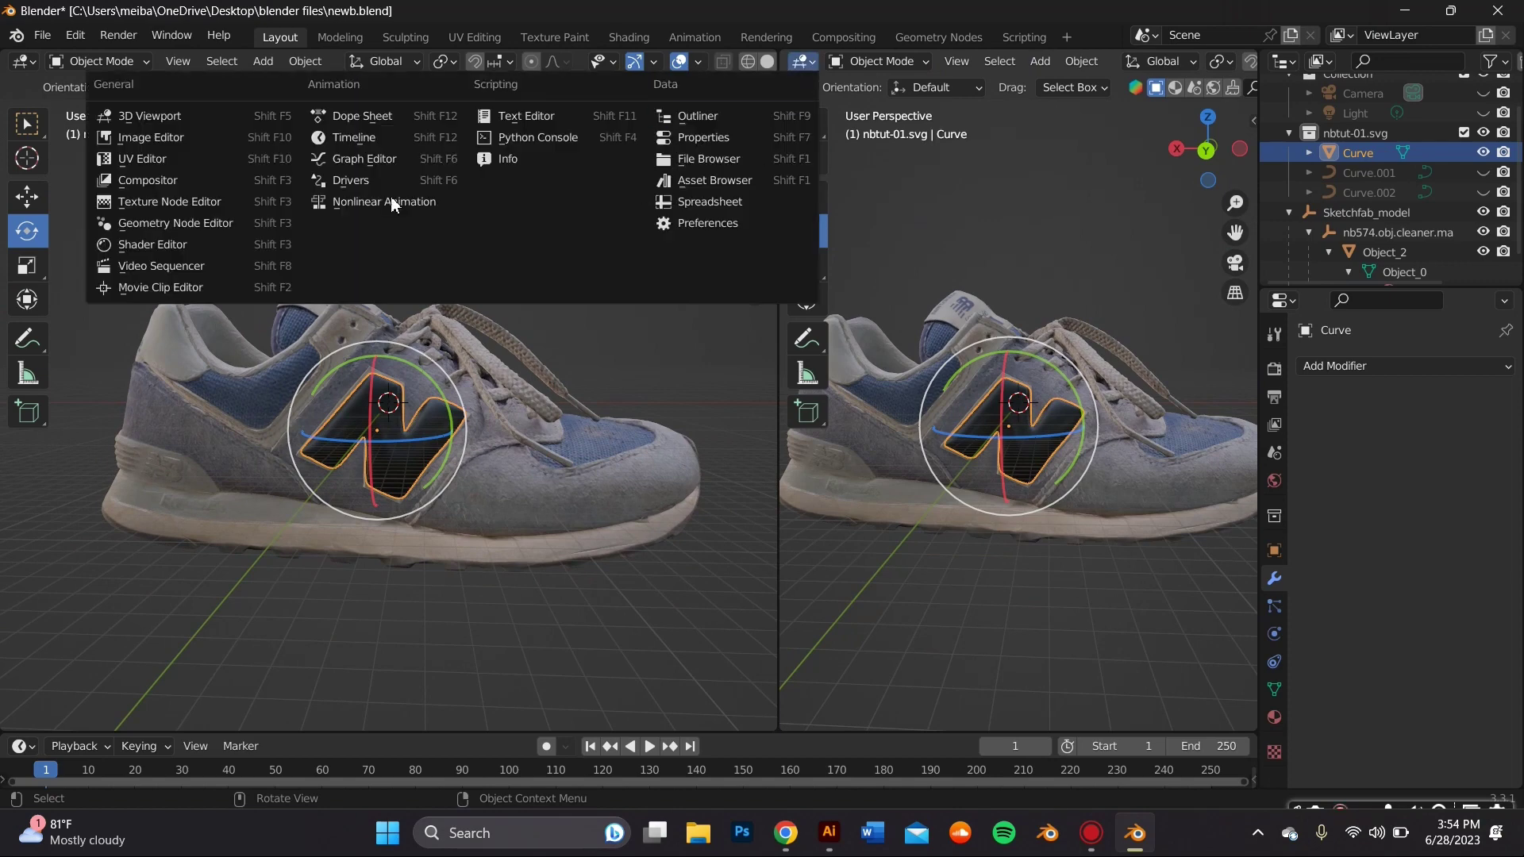
pyautogui.click(211, 243)
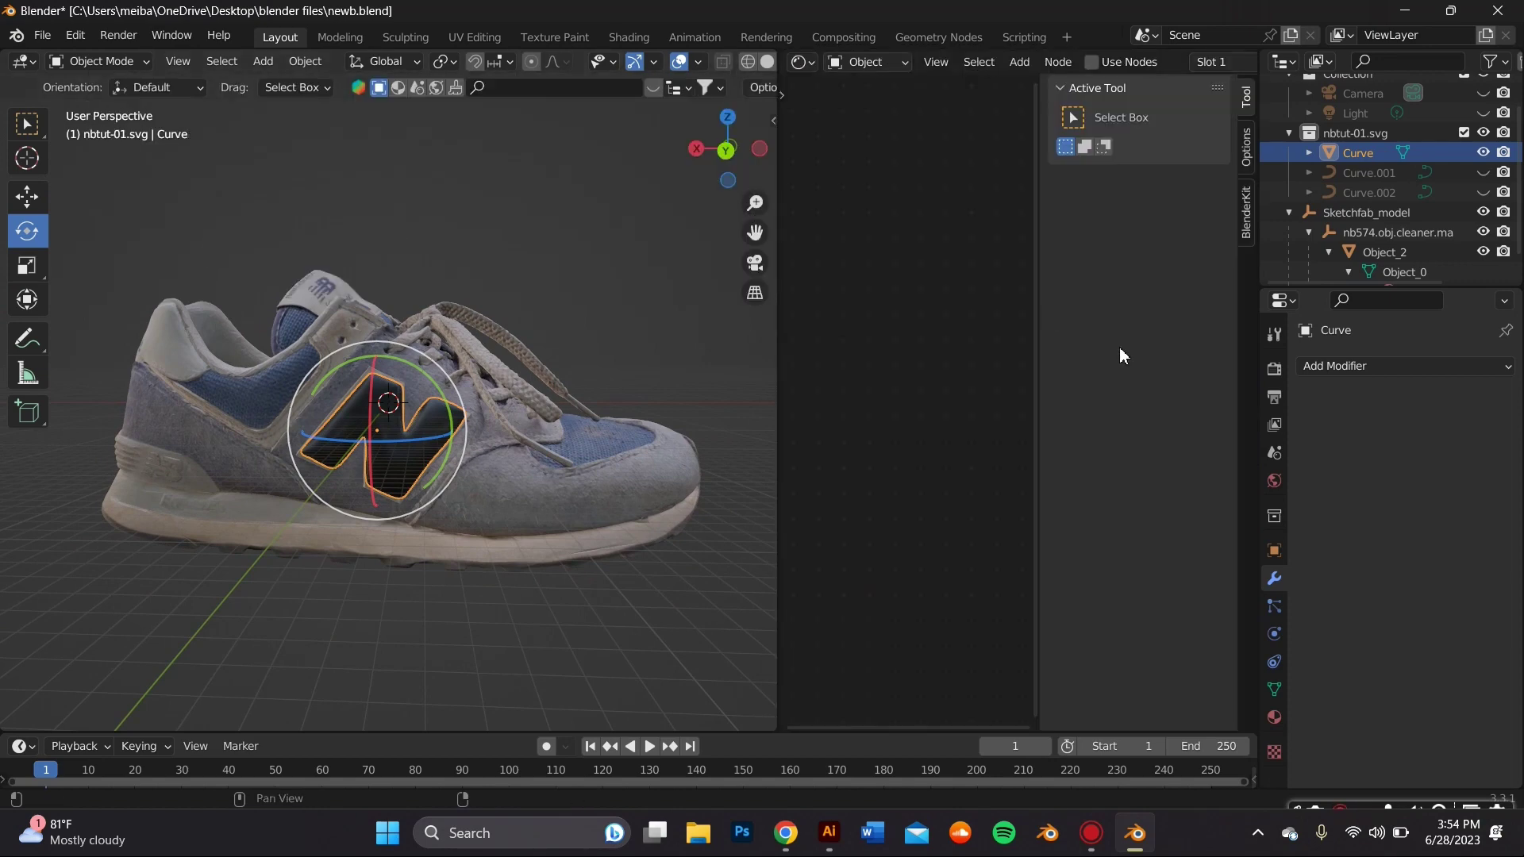
pyautogui.press('n')
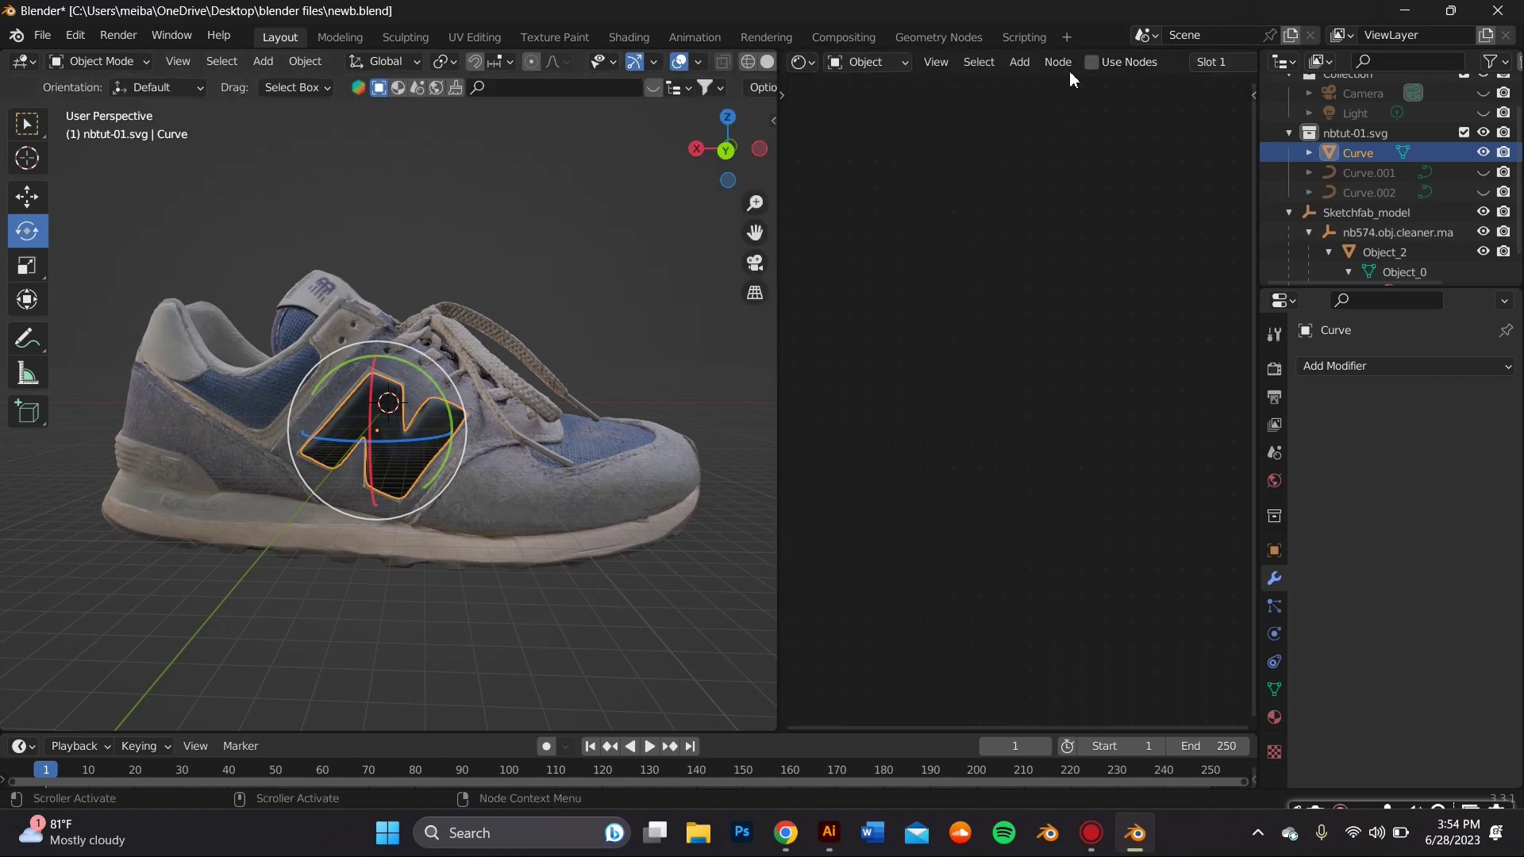
# Step: Remove the SVGMat material from the N and give it a new material
pyautogui.scroll(-8, 1091, 63)
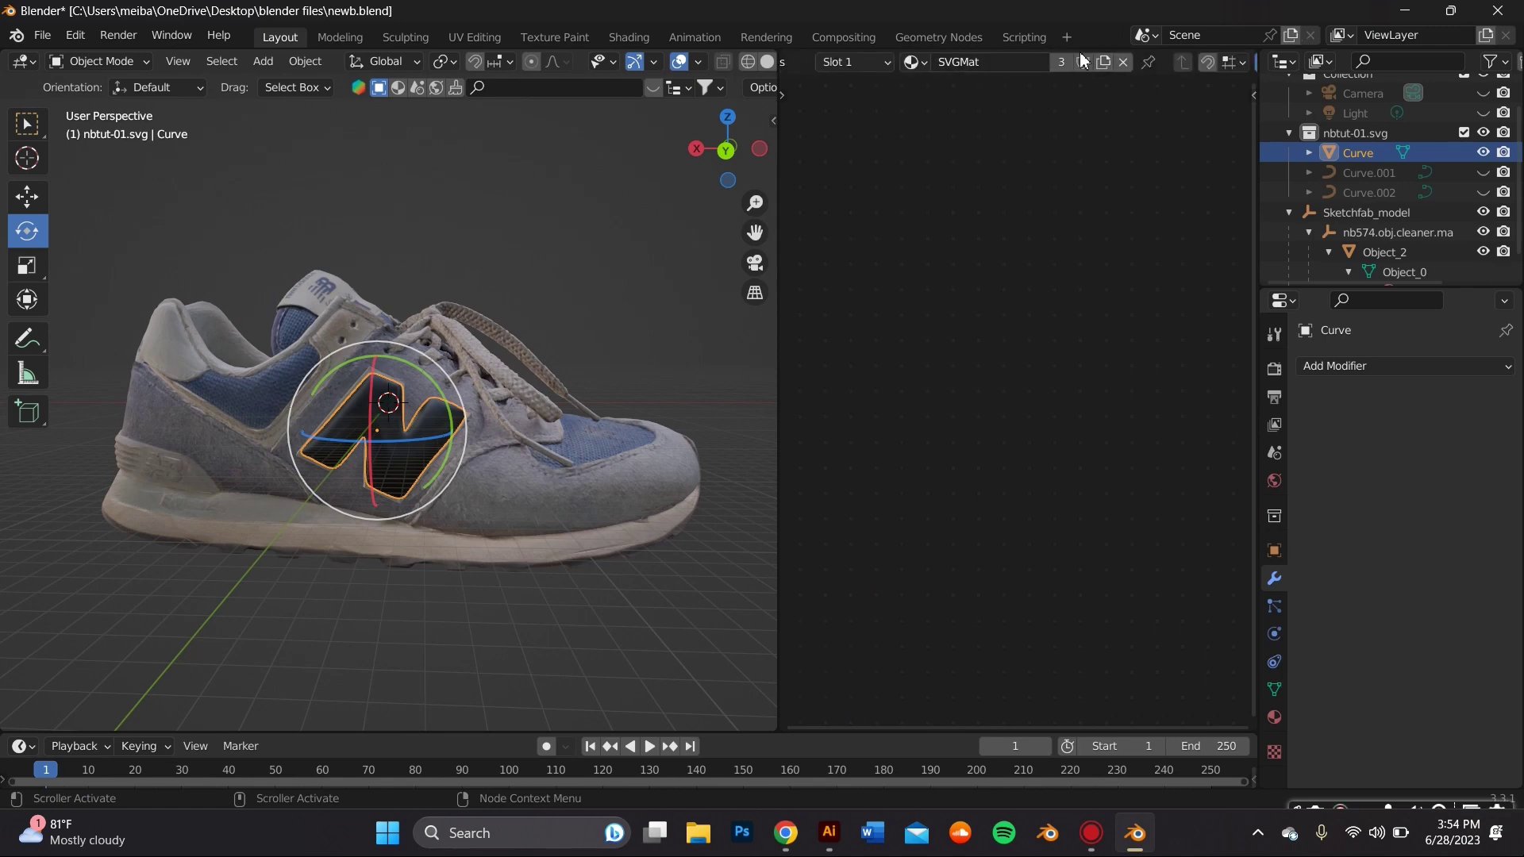
pyautogui.click(1122, 66)
pyautogui.click(997, 59)
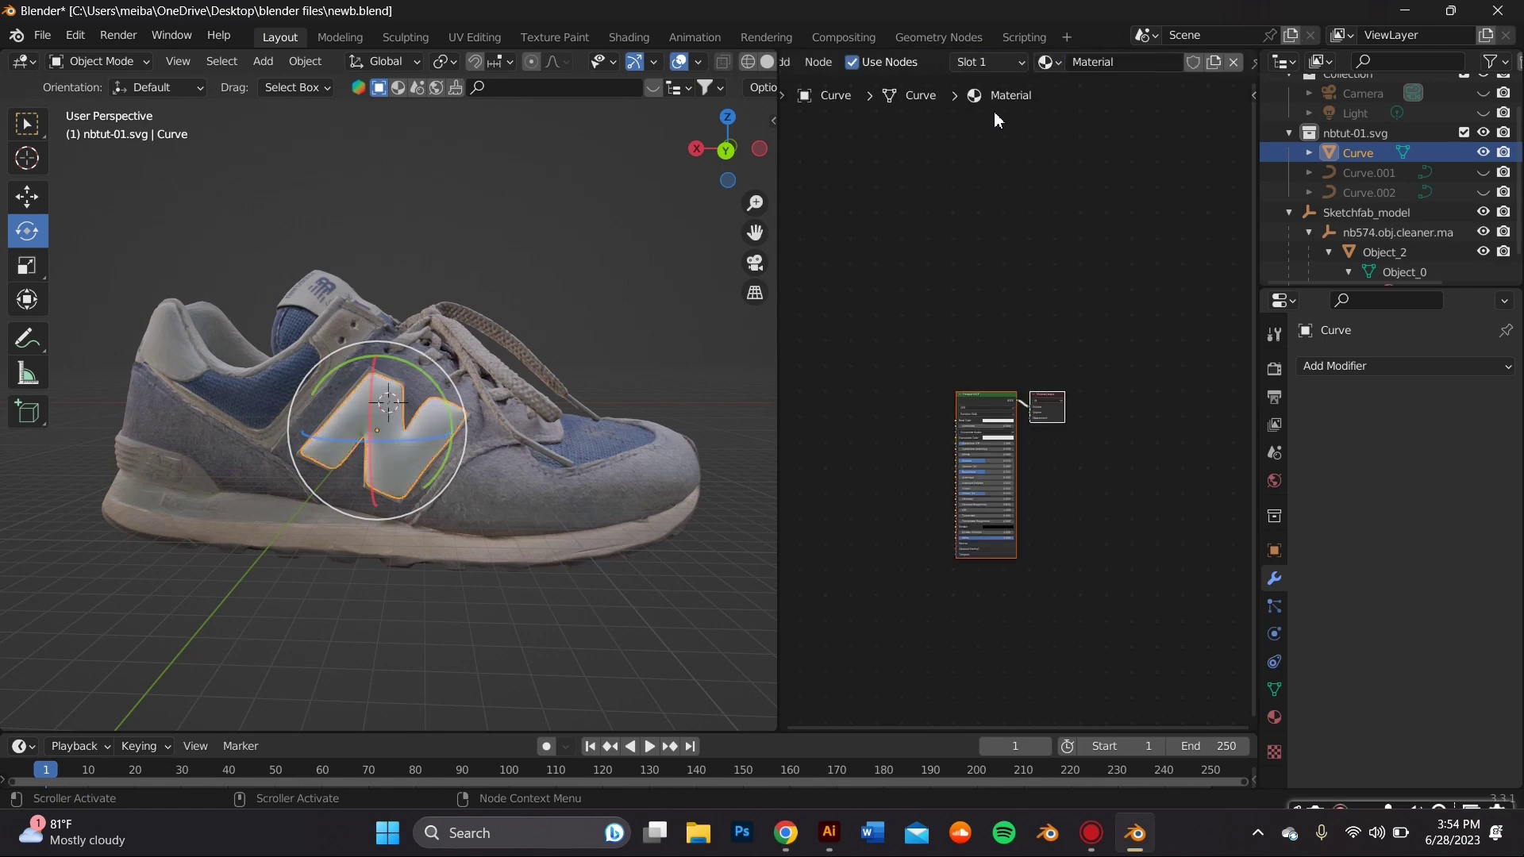
# Step: Make the N's material chrome by setting Metallic to 1.000 and Roughness to 0.000
pyautogui.scroll(4, 953, 374)
pyautogui.moveTo(943, 545); pyautogui.dragTo(1069, 264, button='middle')
pyautogui.scroll(6, 1069, 265)
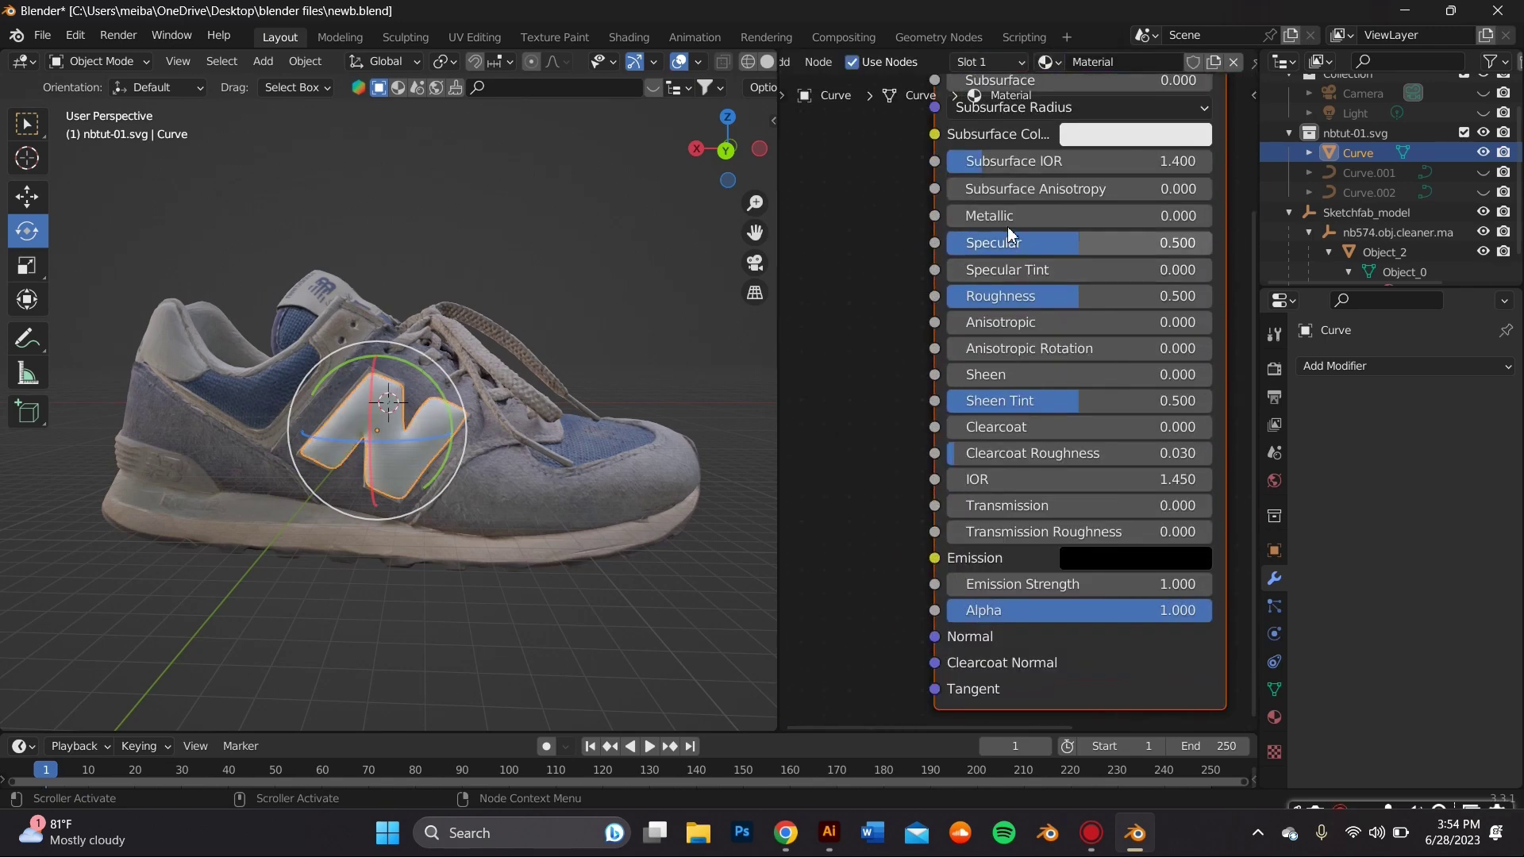
pyautogui.moveTo(1004, 217); pyautogui.dragTo(1209, 216)
pyautogui.moveTo(1144, 300); pyautogui.dragTo(944, 301)
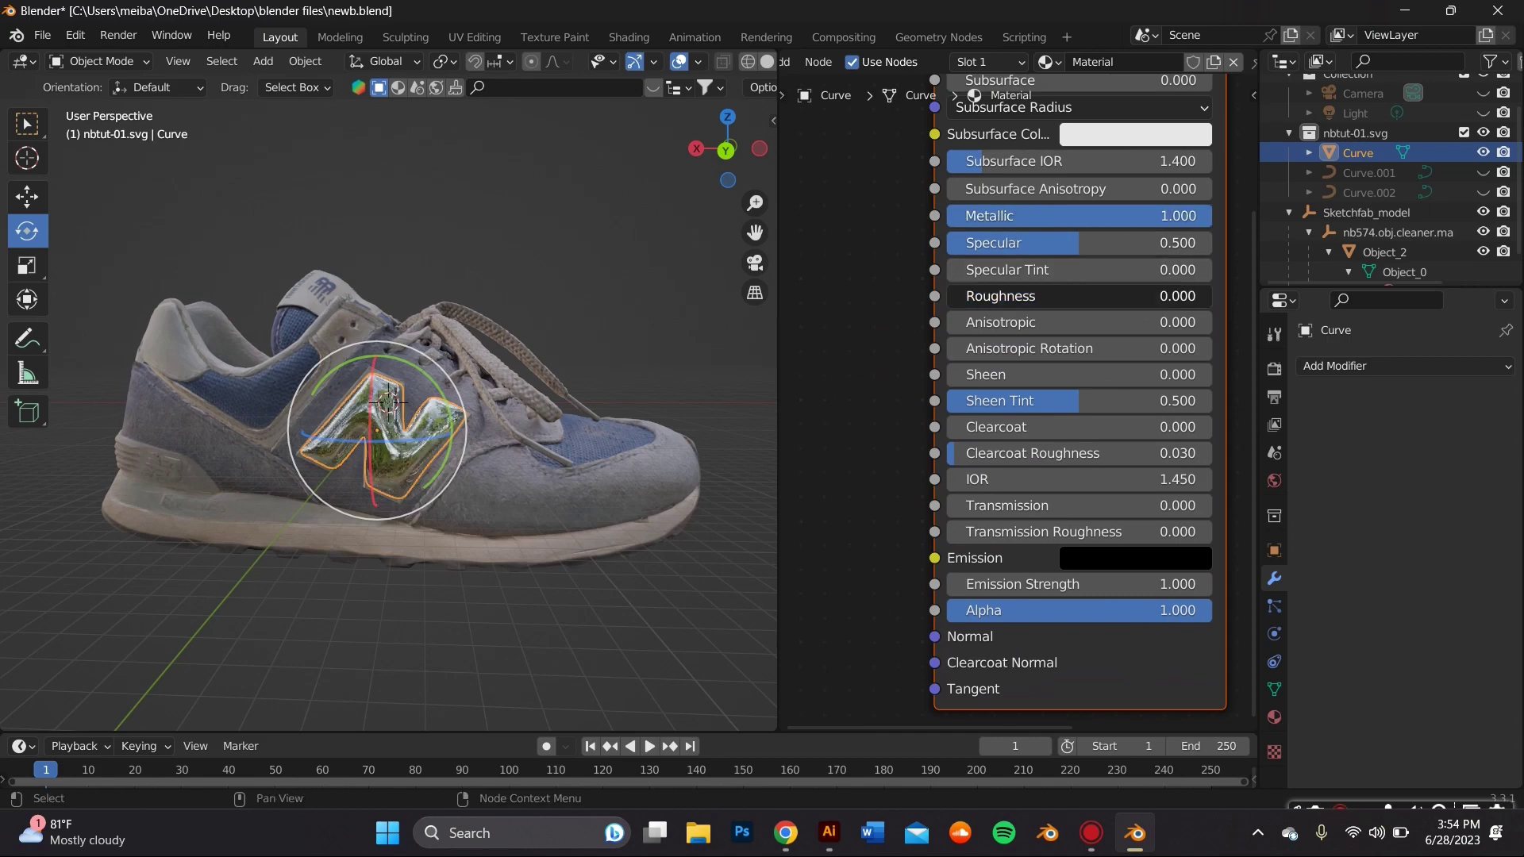
# Step: Shade the chrome N smooth
pyautogui.click(589, 467)
pyautogui.scroll(6, 560, 475)
pyautogui.click(294, 492)
pyautogui.rightClick(298, 454)
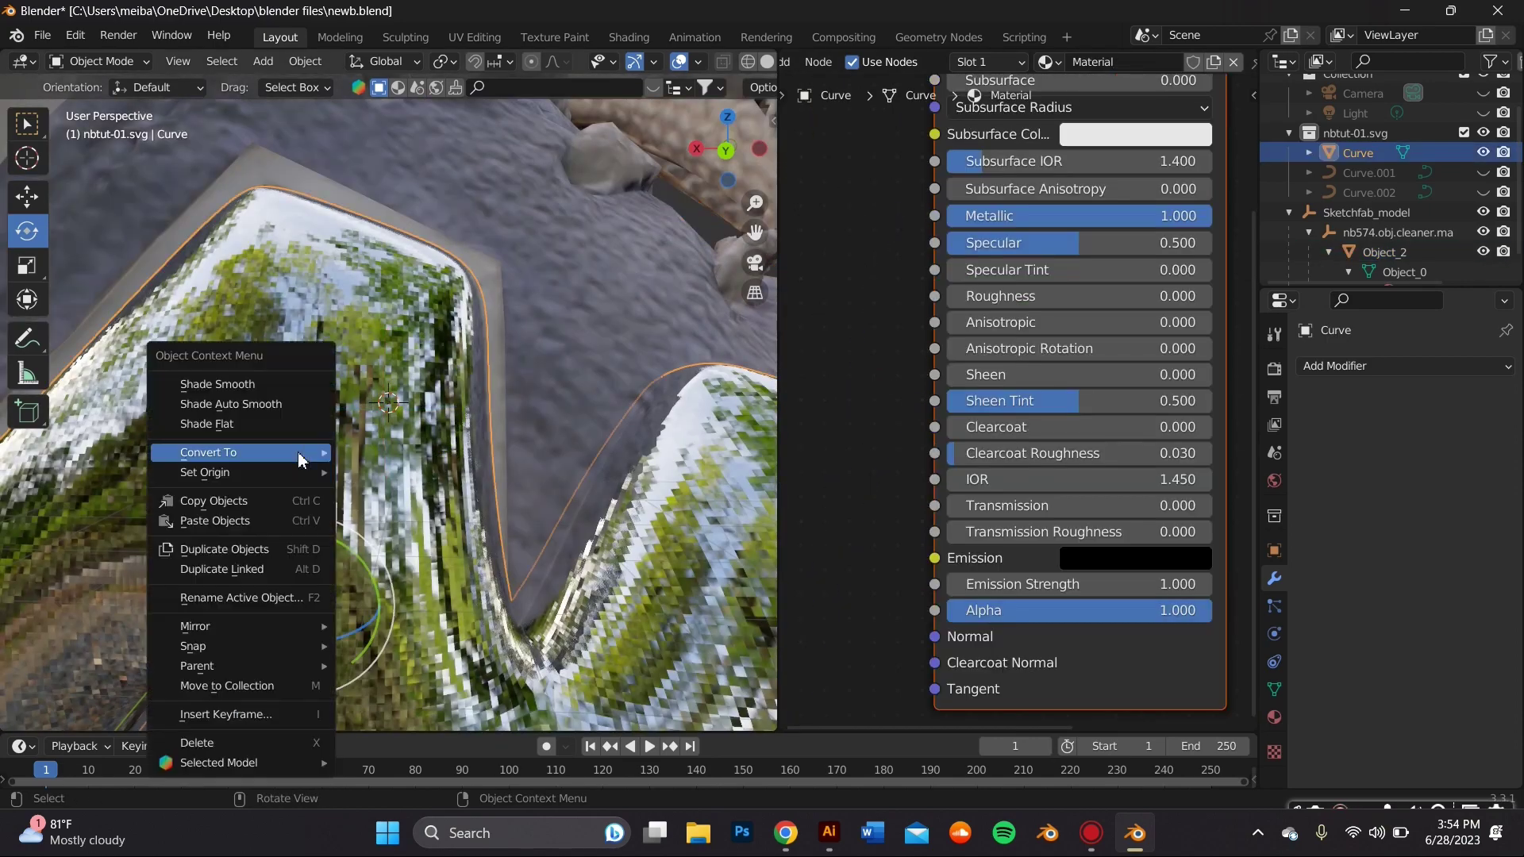
pyautogui.click(284, 388)
# Step: Examine the chrome N's reflections and its fit on the shoe, up close and from a distance
pyautogui.scroll(-6, 516, 262)
pyautogui.click(517, 253)
pyautogui.moveTo(518, 252)
pyautogui.mouseDown(button='middle')
pyautogui.moveTo(616, 235)
pyautogui.moveTo(519, 255)
pyautogui.mouseUp(button='middle')
pyautogui.scroll(8, 508, 334)
pyautogui.moveTo(501, 343)
pyautogui.mouseDown(button='middle')
pyautogui.moveTo(451, 351)
pyautogui.moveTo(514, 354)
pyautogui.mouseUp(button='middle')
pyautogui.scroll(-4, 512, 349)
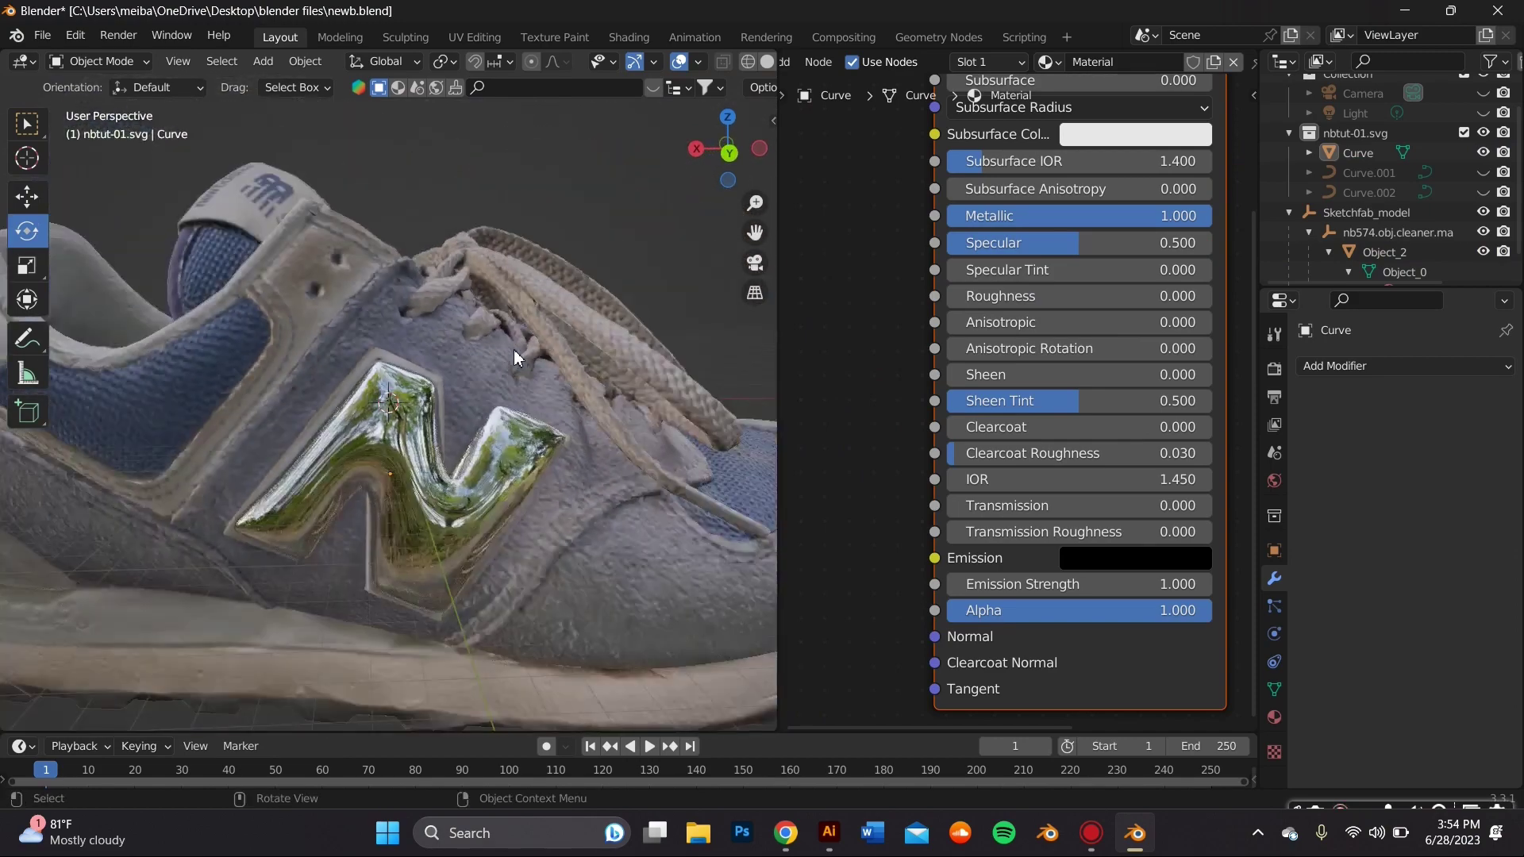
pyautogui.scroll(5, 501, 346)
pyautogui.scroll(-5, 492, 349)
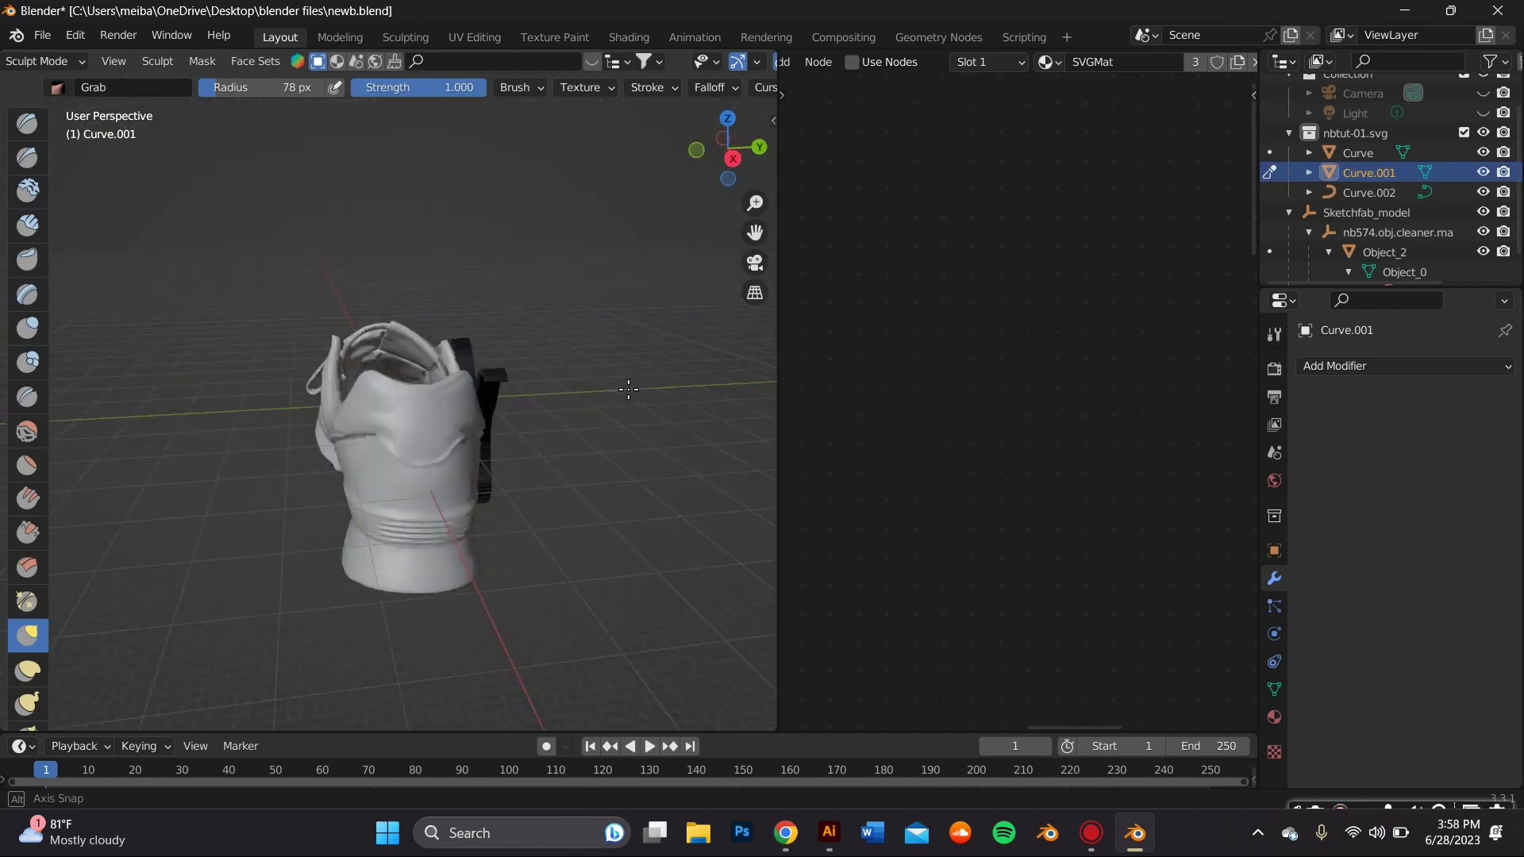
# Step: Pull the heel and middle parts of the drip mesh Curve.001 toward the shoe's side with the 78 px Grab brush
pyautogui.moveTo(628, 389)
pyautogui.mouseDown(button='middle')
pyautogui.moveTo(616, 445)
pyautogui.moveTo(527, 453)
pyautogui.mouseUp(button='middle')
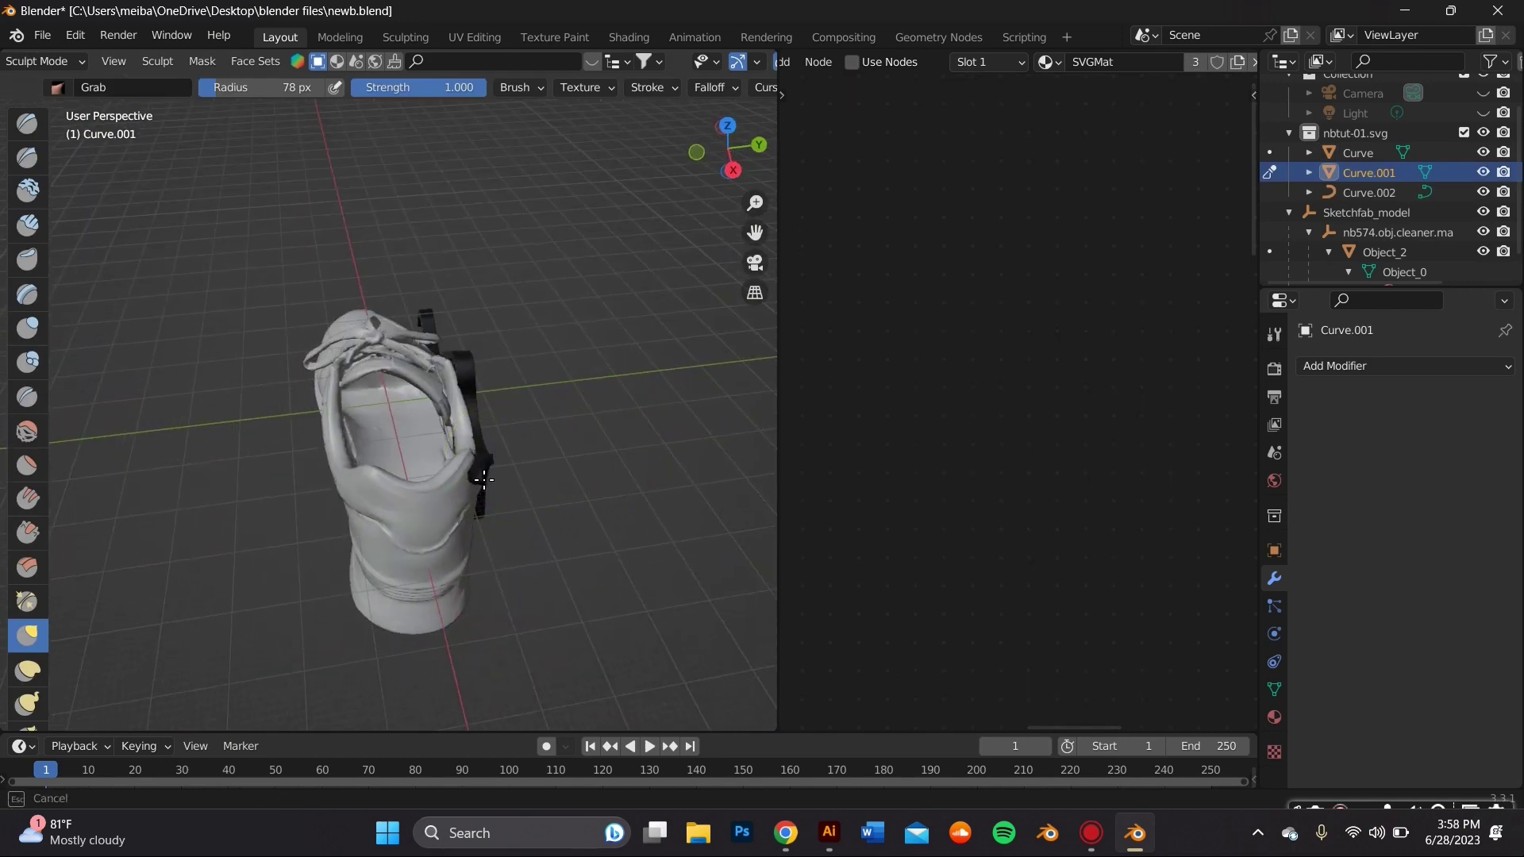
pyautogui.moveTo(473, 480); pyautogui.dragTo(254, 374, button='middle')
pyautogui.moveTo(254, 375); pyautogui.dragTo(238, 330)
pyautogui.moveTo(238, 330)
pyautogui.mouseDown(button='middle')
pyautogui.moveTo(318, 314)
pyautogui.moveTo(204, 357)
pyautogui.moveTo(112, 432)
pyautogui.moveTo(221, 426)
pyautogui.moveTo(316, 289)
pyautogui.moveTo(300, 359)
pyautogui.mouseUp(button='middle')
pyautogui.moveTo(323, 381); pyautogui.dragTo(325, 321)
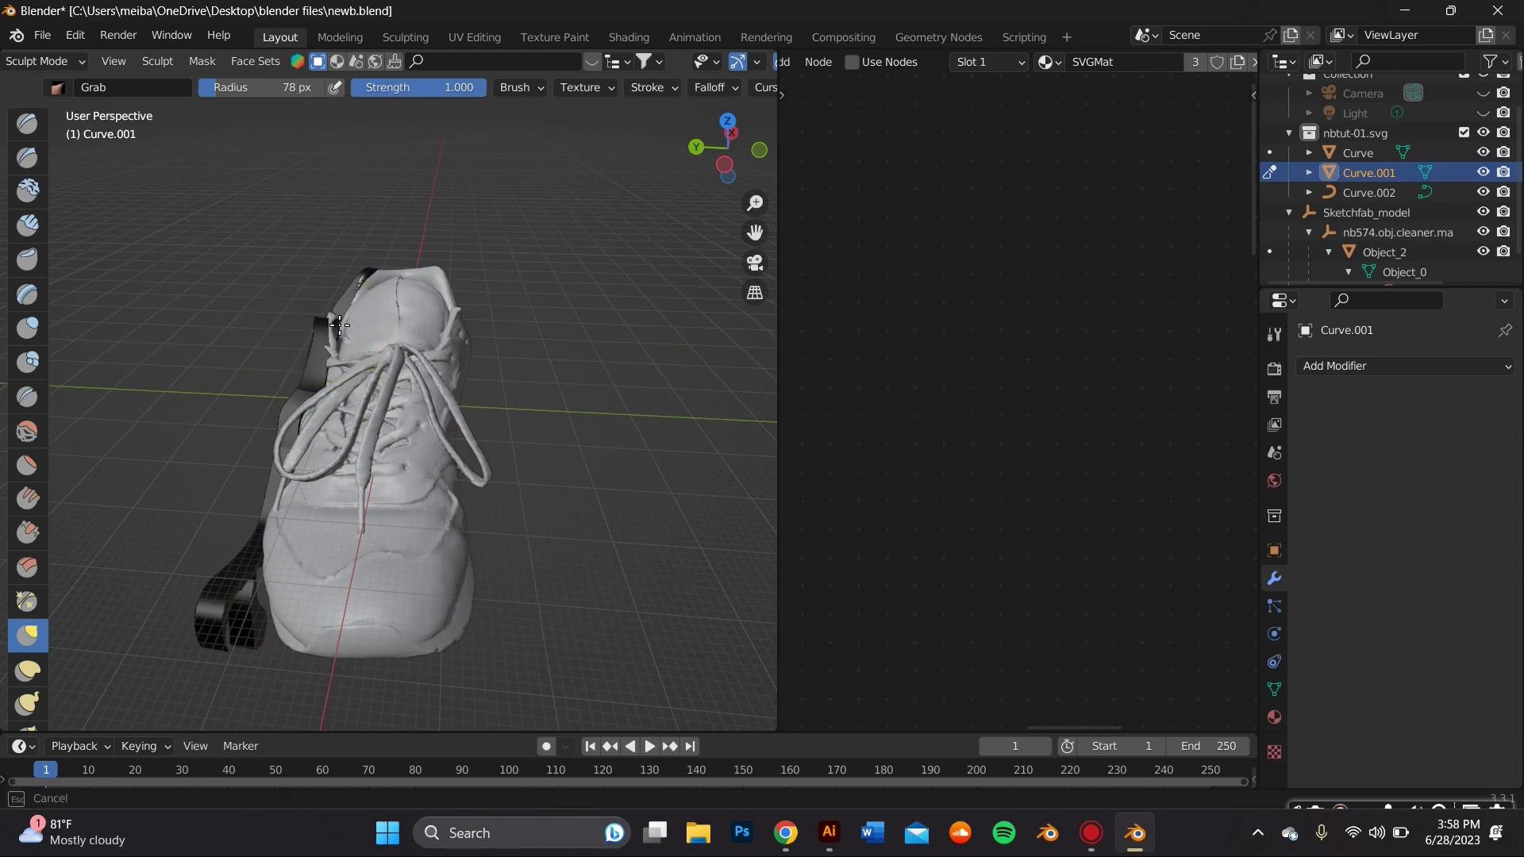
pyautogui.moveTo(337, 371); pyautogui.dragTo(338, 384, button='middle')
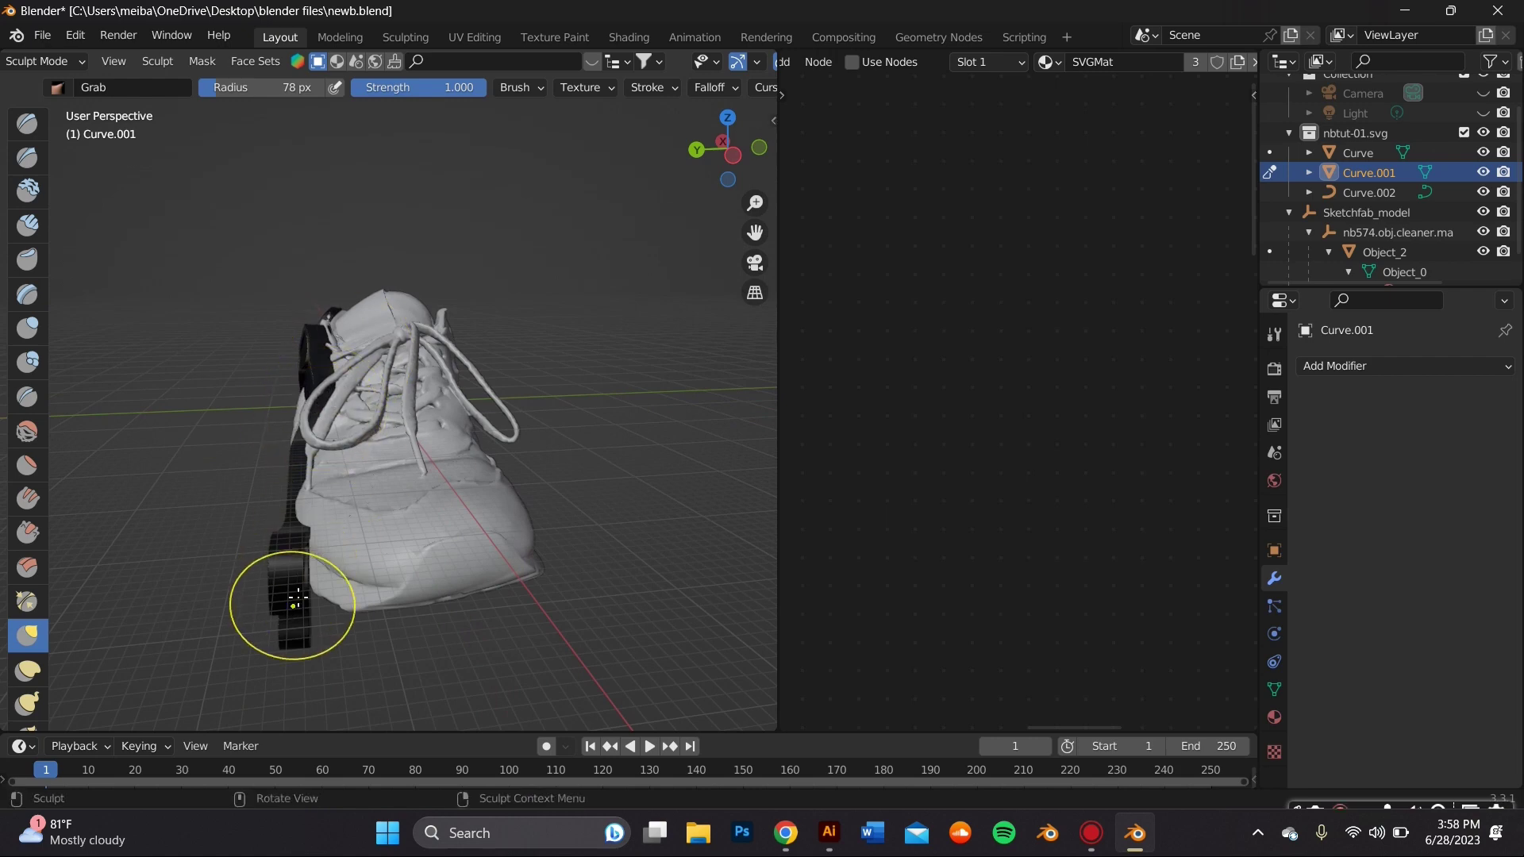
# Step: Bend the toe end of the drip mesh Curve.001 to follow the front of the shoe with the Grab brush
pyautogui.moveTo(296, 590); pyautogui.dragTo(250, 635, button='middle')
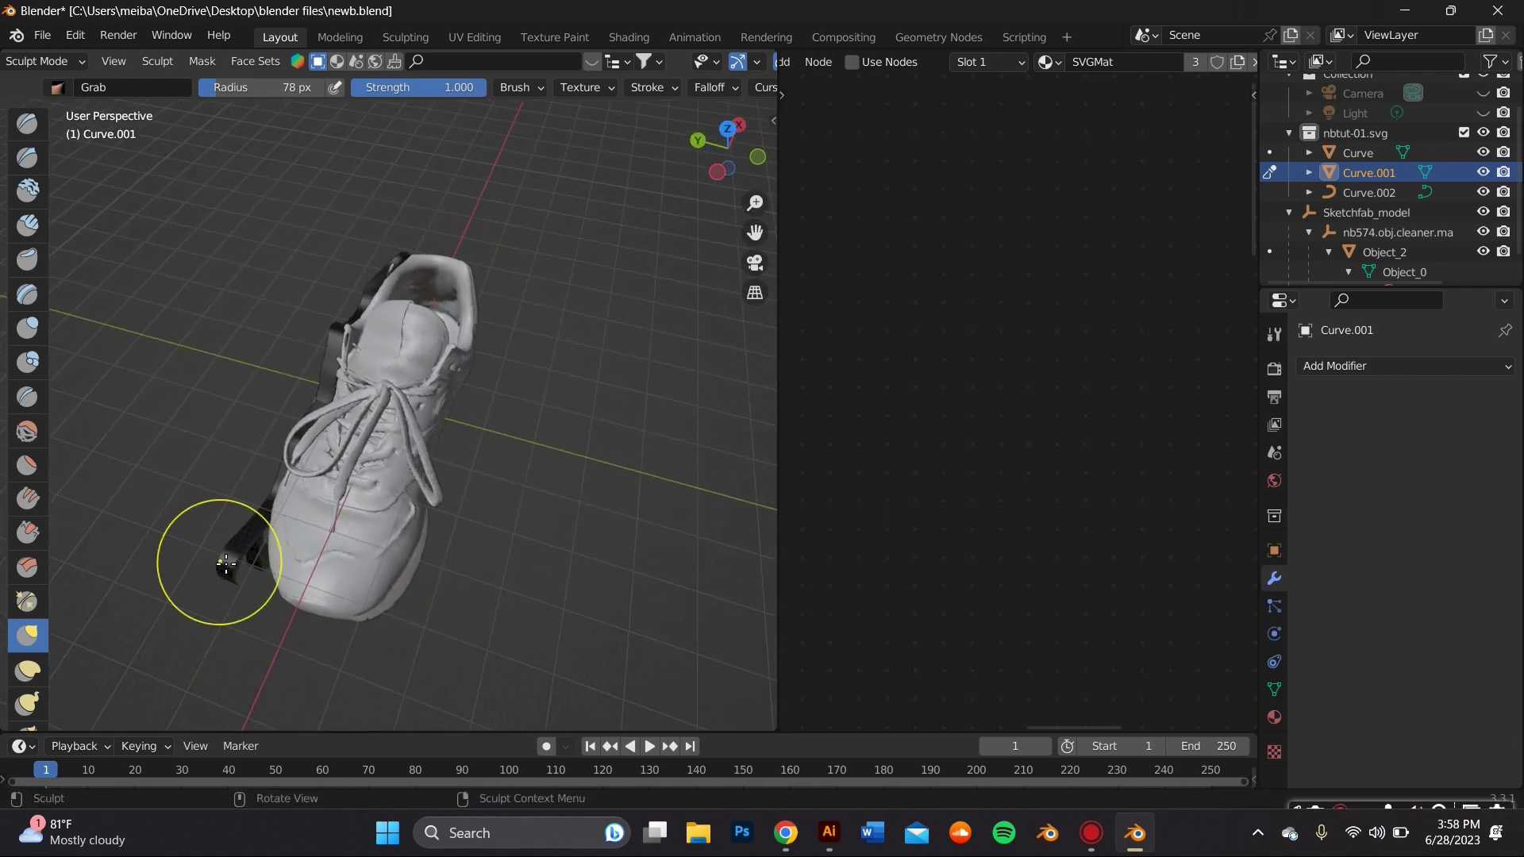
pyautogui.moveTo(227, 563); pyautogui.dragTo(269, 592)
pyautogui.moveTo(255, 514); pyautogui.dragTo(267, 526)
pyautogui.moveTo(269, 536); pyautogui.dragTo(518, 476, button='middle')
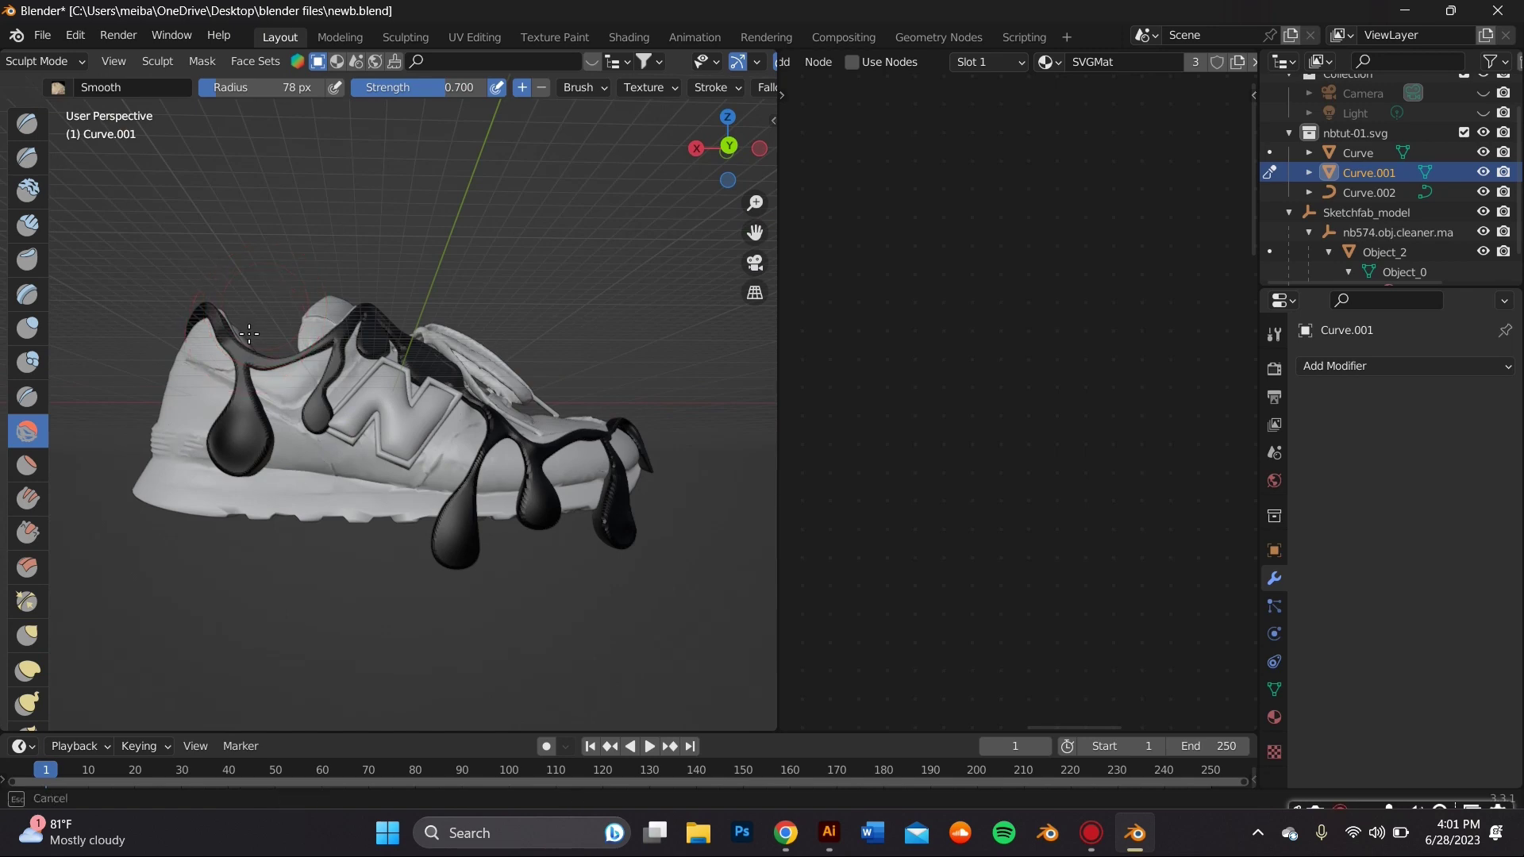
pyautogui.moveTo(254, 329)
pyautogui.mouseDown()
pyautogui.moveTo(225, 324)
pyautogui.moveTo(245, 487)
pyautogui.mouseUp()
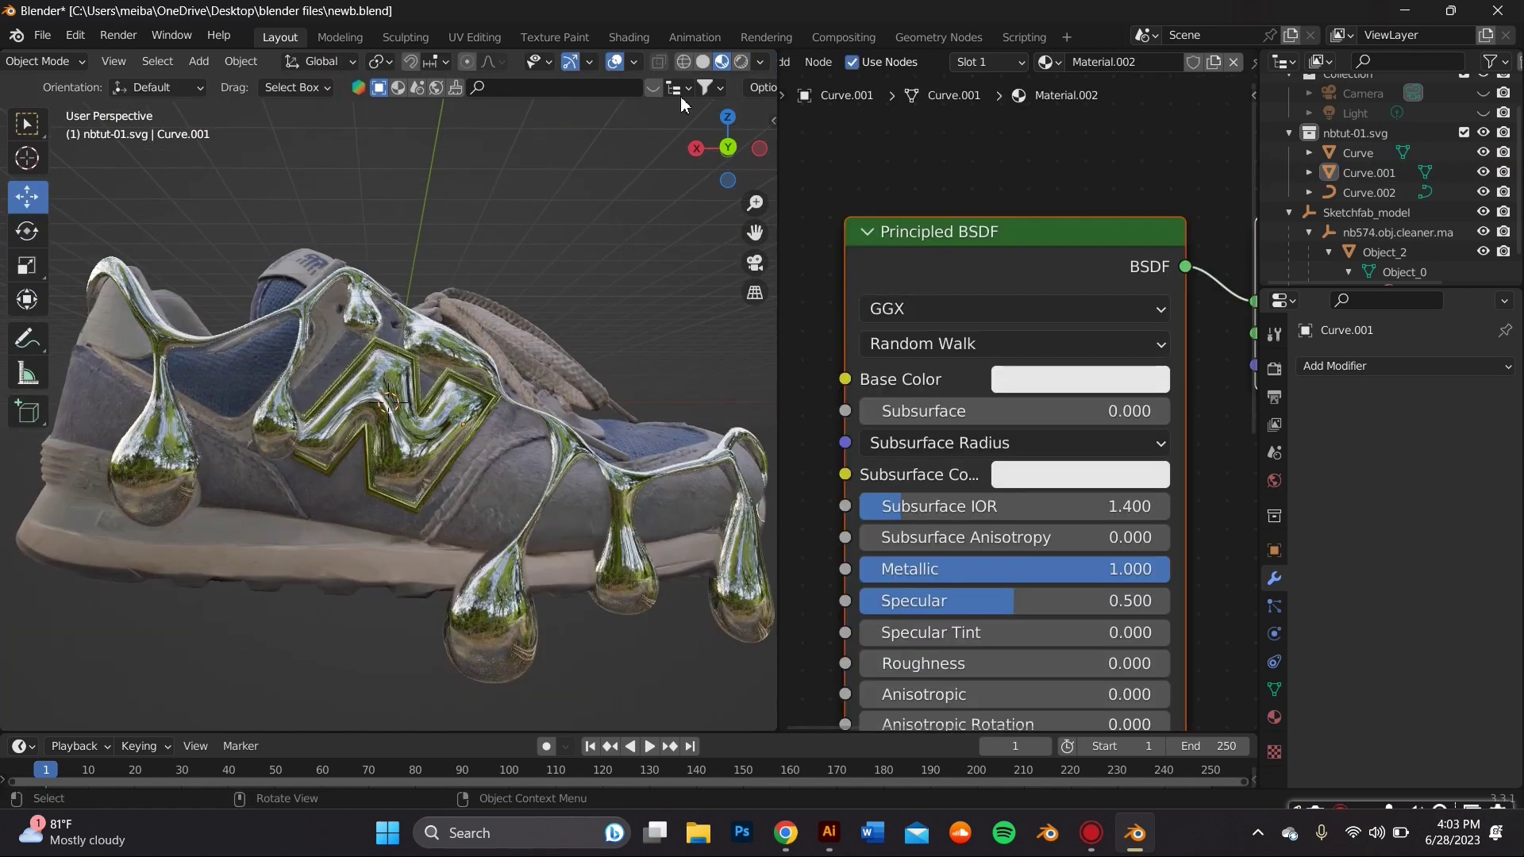
# Step: Show the viewport in rendered shading and switch the Shader Editor to the World nodes
pyautogui.click(742, 63)
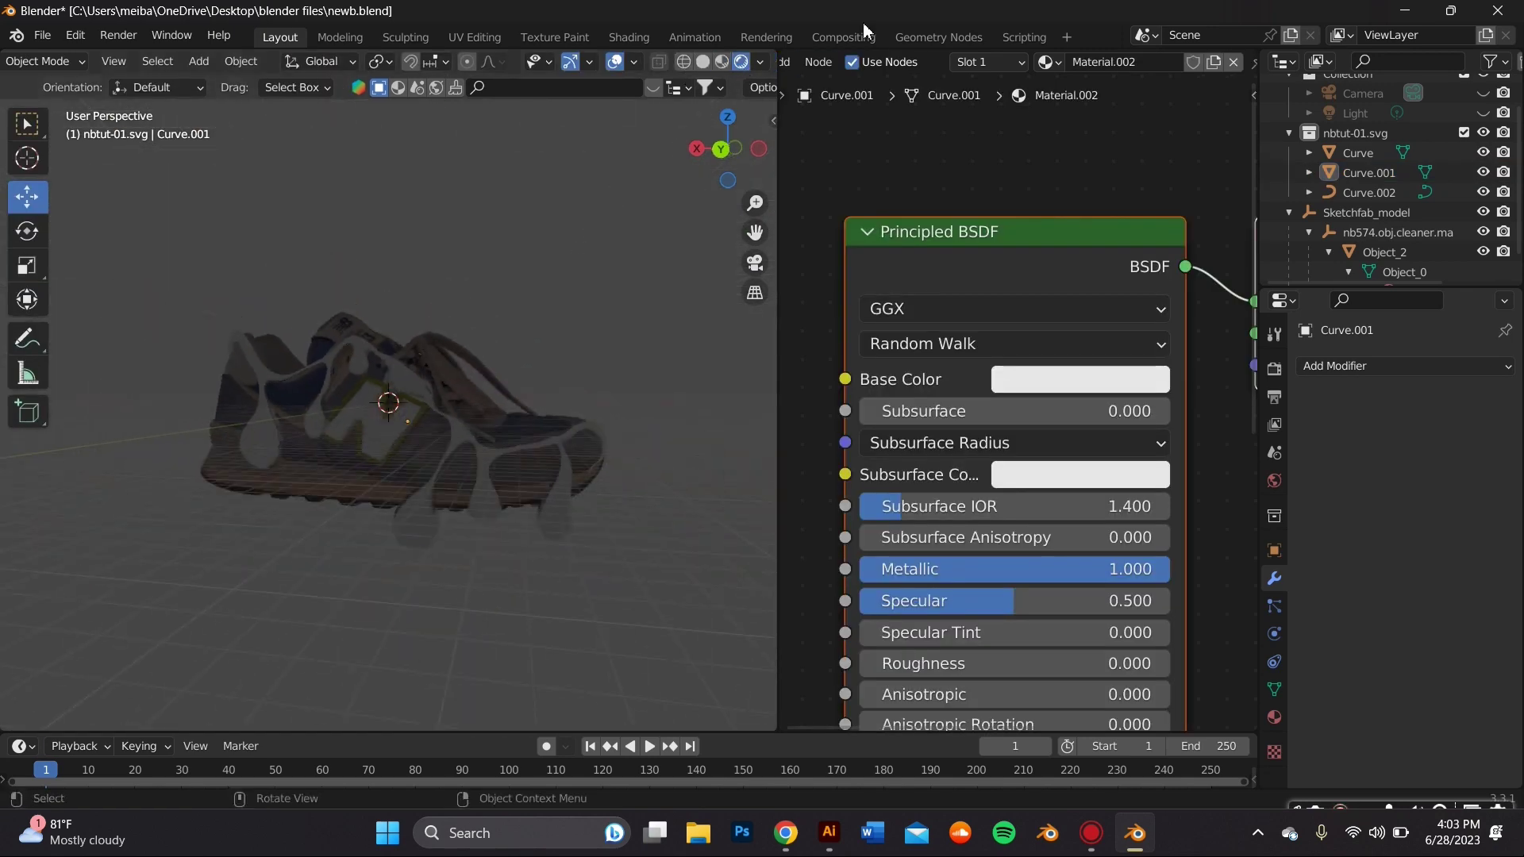
pyautogui.scroll(3, 865, 64)
pyautogui.click(867, 62)
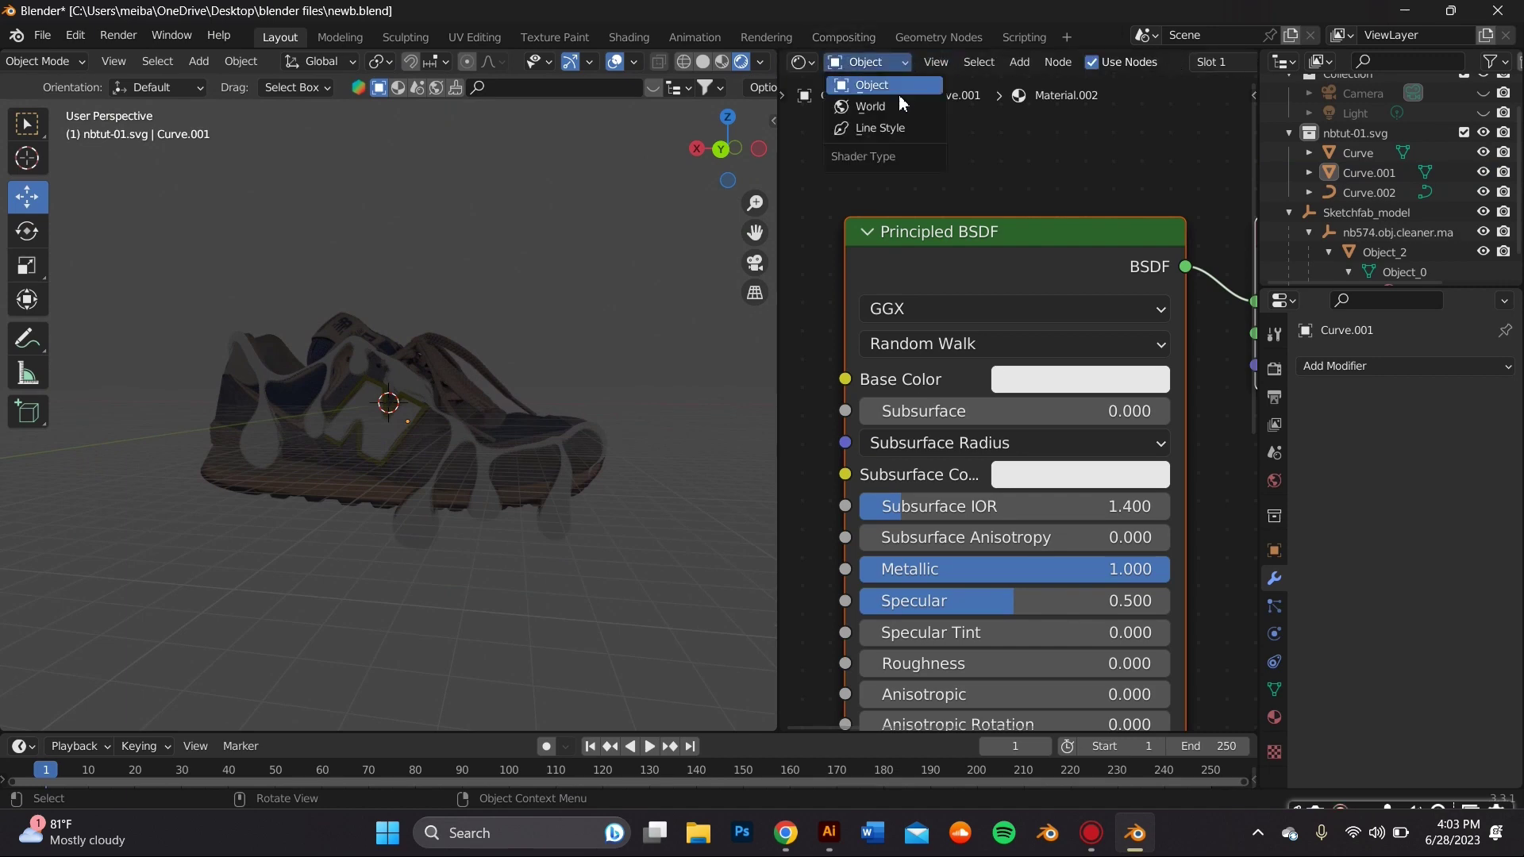
pyautogui.click(873, 107)
pyautogui.scroll(-4, 940, 208)
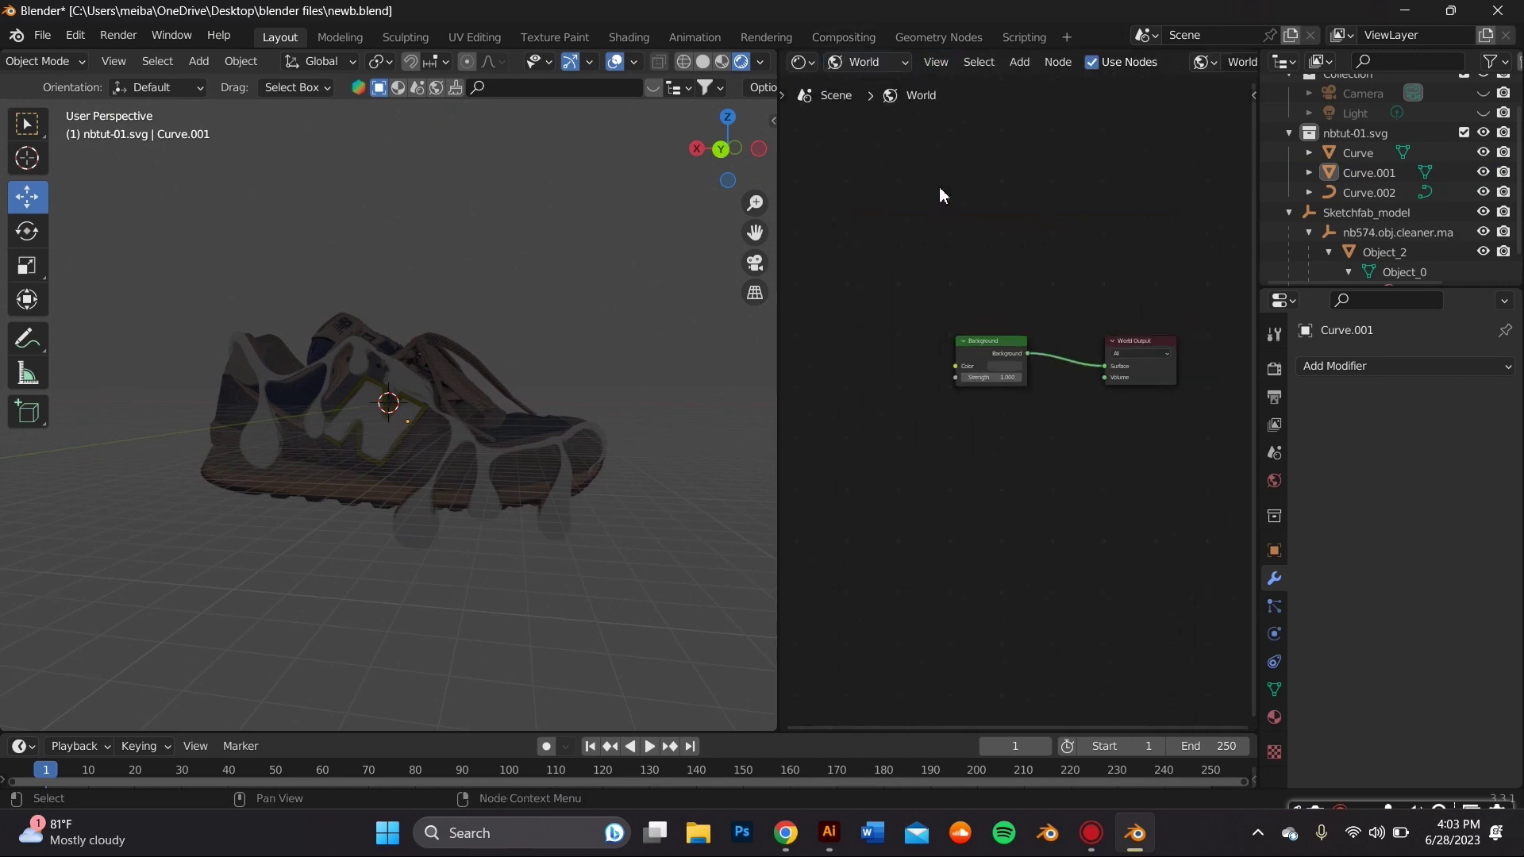
# Step: Add an Environment Texture node, link its Color to the Background node's Color, and open its image selection
pyautogui.hotkey('shift', 'a')
pyautogui.click(940, 177)
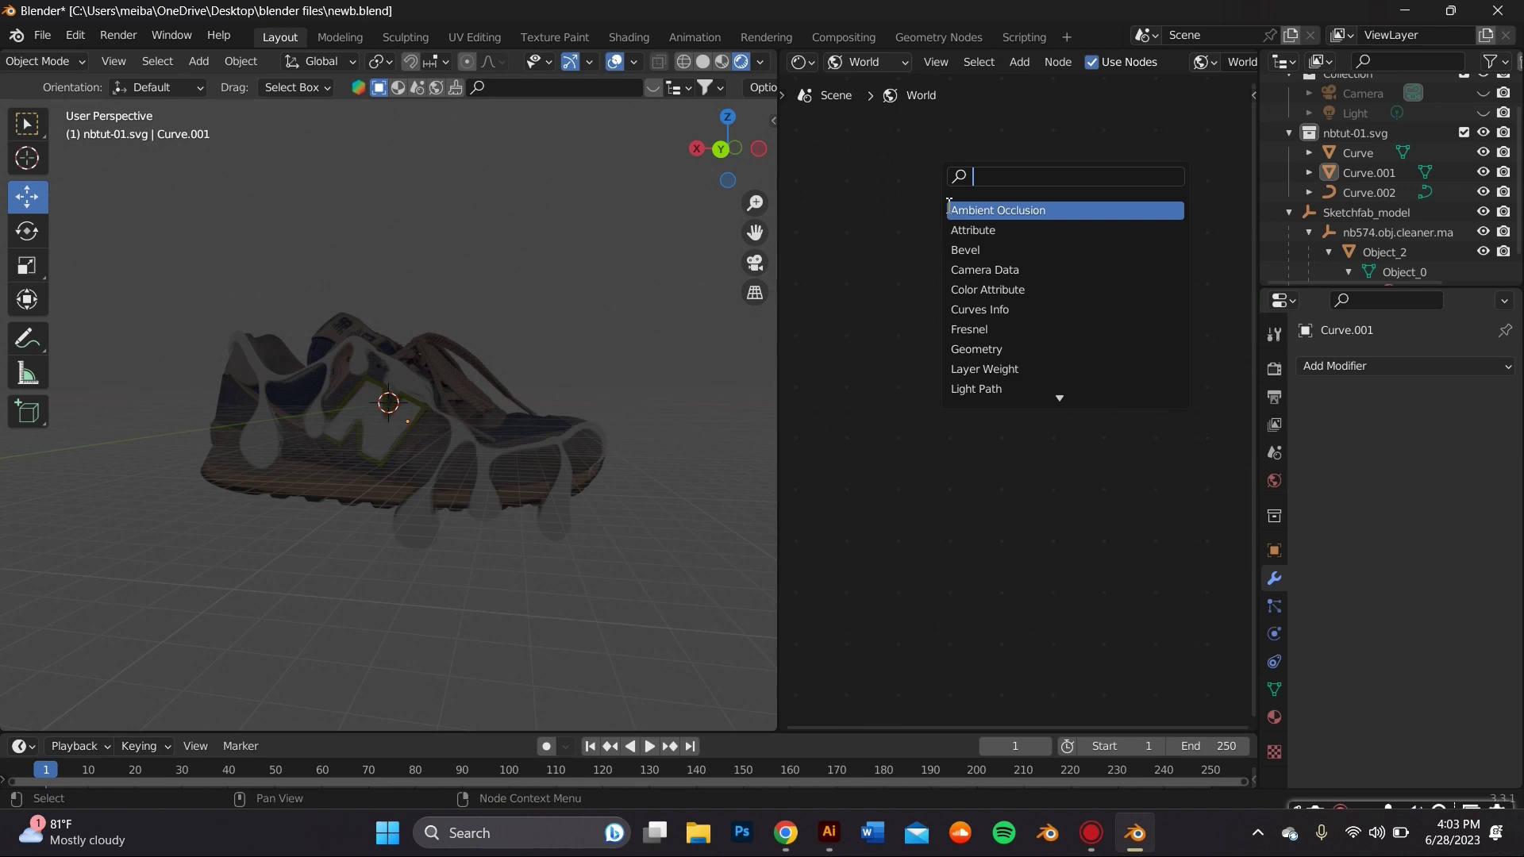
pyautogui.write('w')
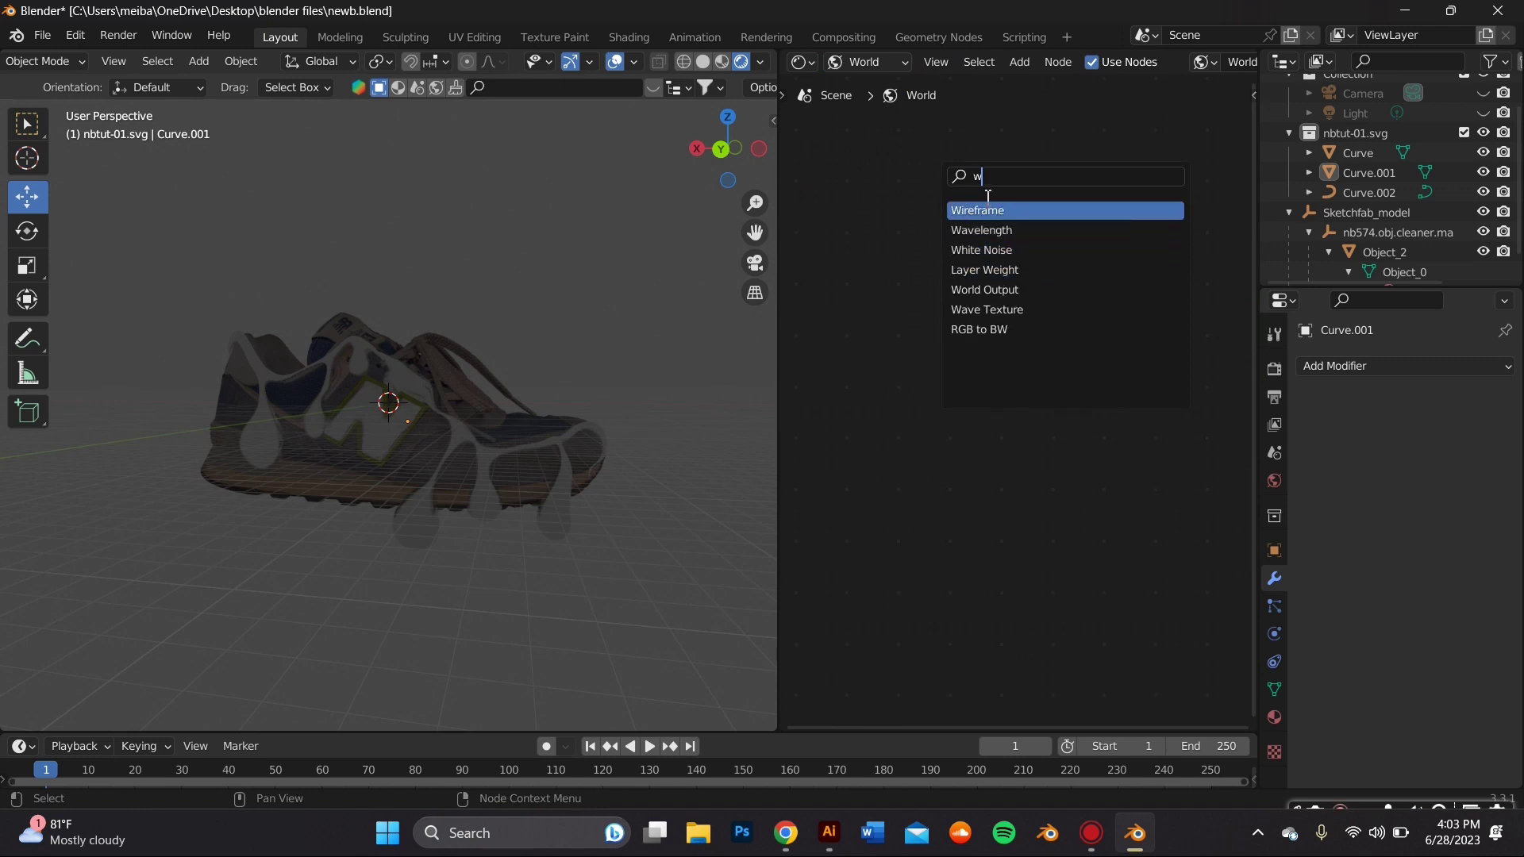
pyautogui.press('BackSpace')
pyautogui.write('m')
pyautogui.press('BackSpace')
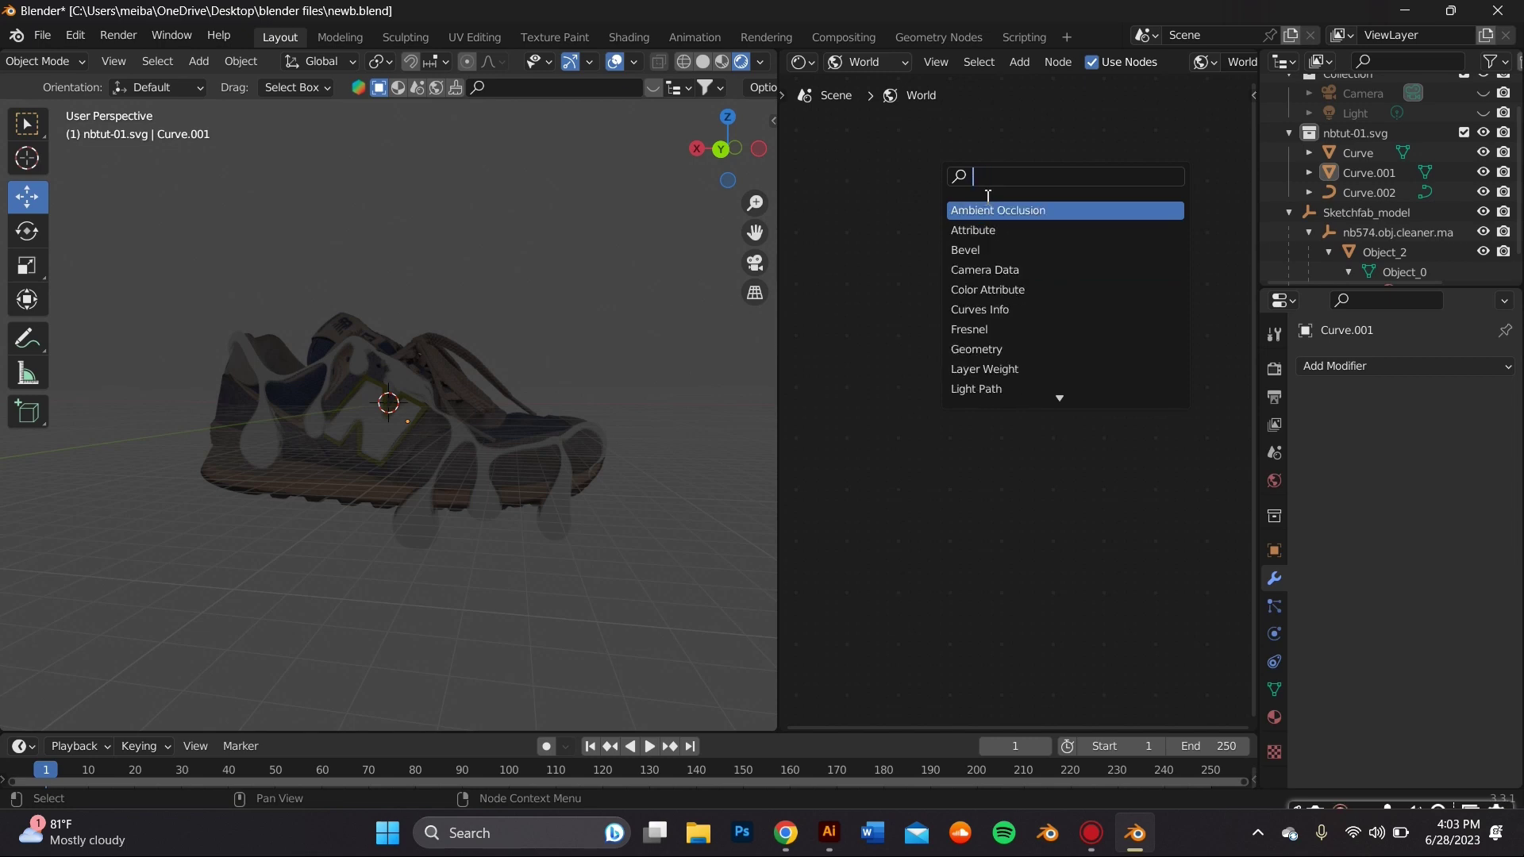
pyautogui.write('w')
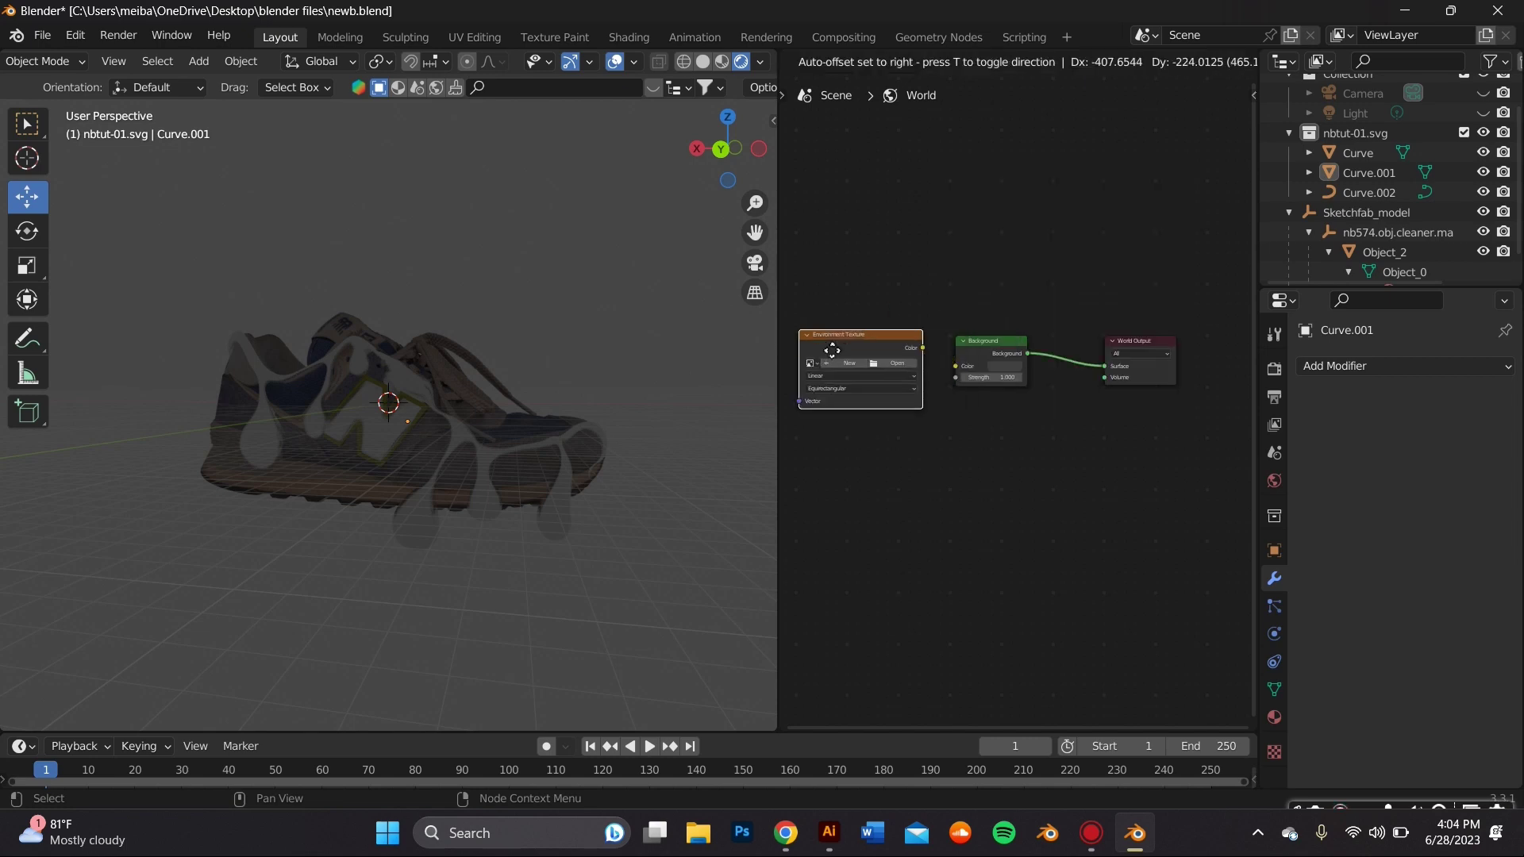
pyautogui.click(831, 350)
pyautogui.scroll(2, 872, 354)
pyautogui.moveTo(876, 321); pyautogui.dragTo(926, 351)
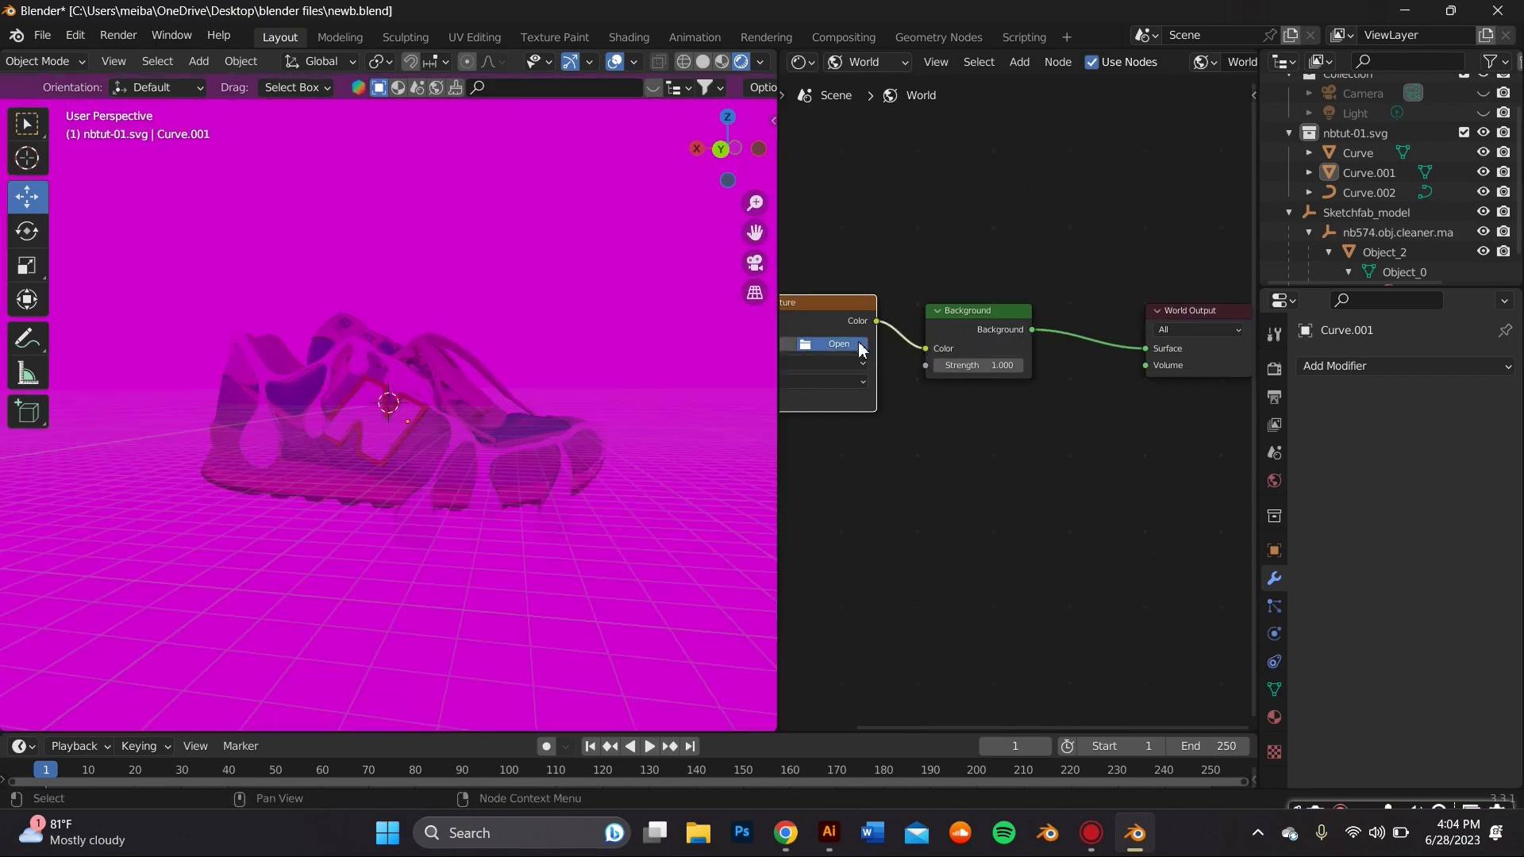
pyautogui.click(839, 344)
pyautogui.click(113, 671)
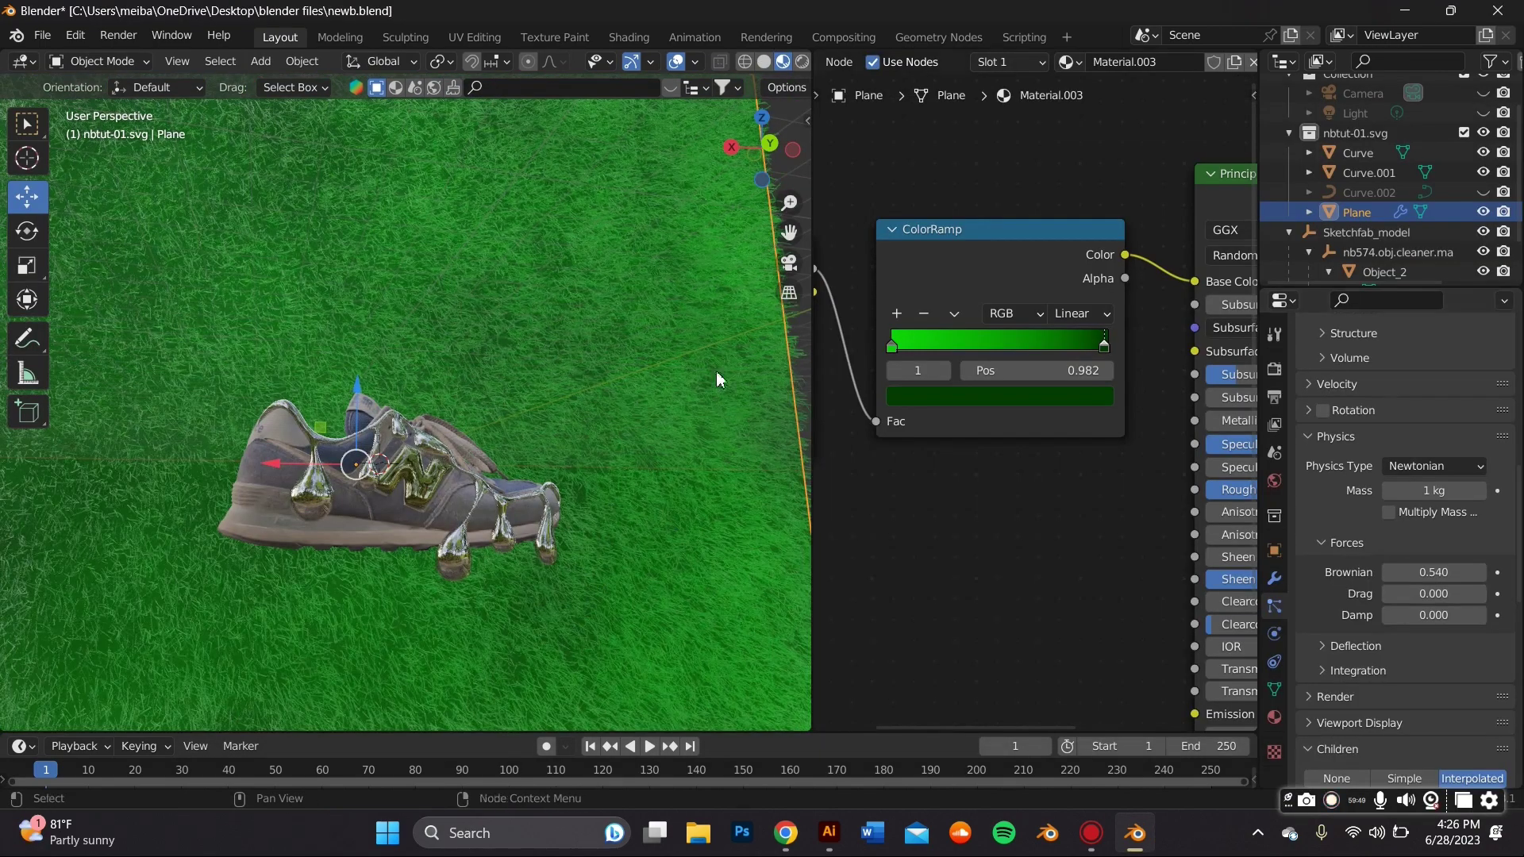
# Step: Set the Brownian force of the grass plane's particle system to 1 and view the scene through the camera
pyautogui.moveTo(716, 370); pyautogui.dragTo(635, 452, button='middle')
pyautogui.click(1433, 571)
pyautogui.write('1')
pyautogui.press('Return')
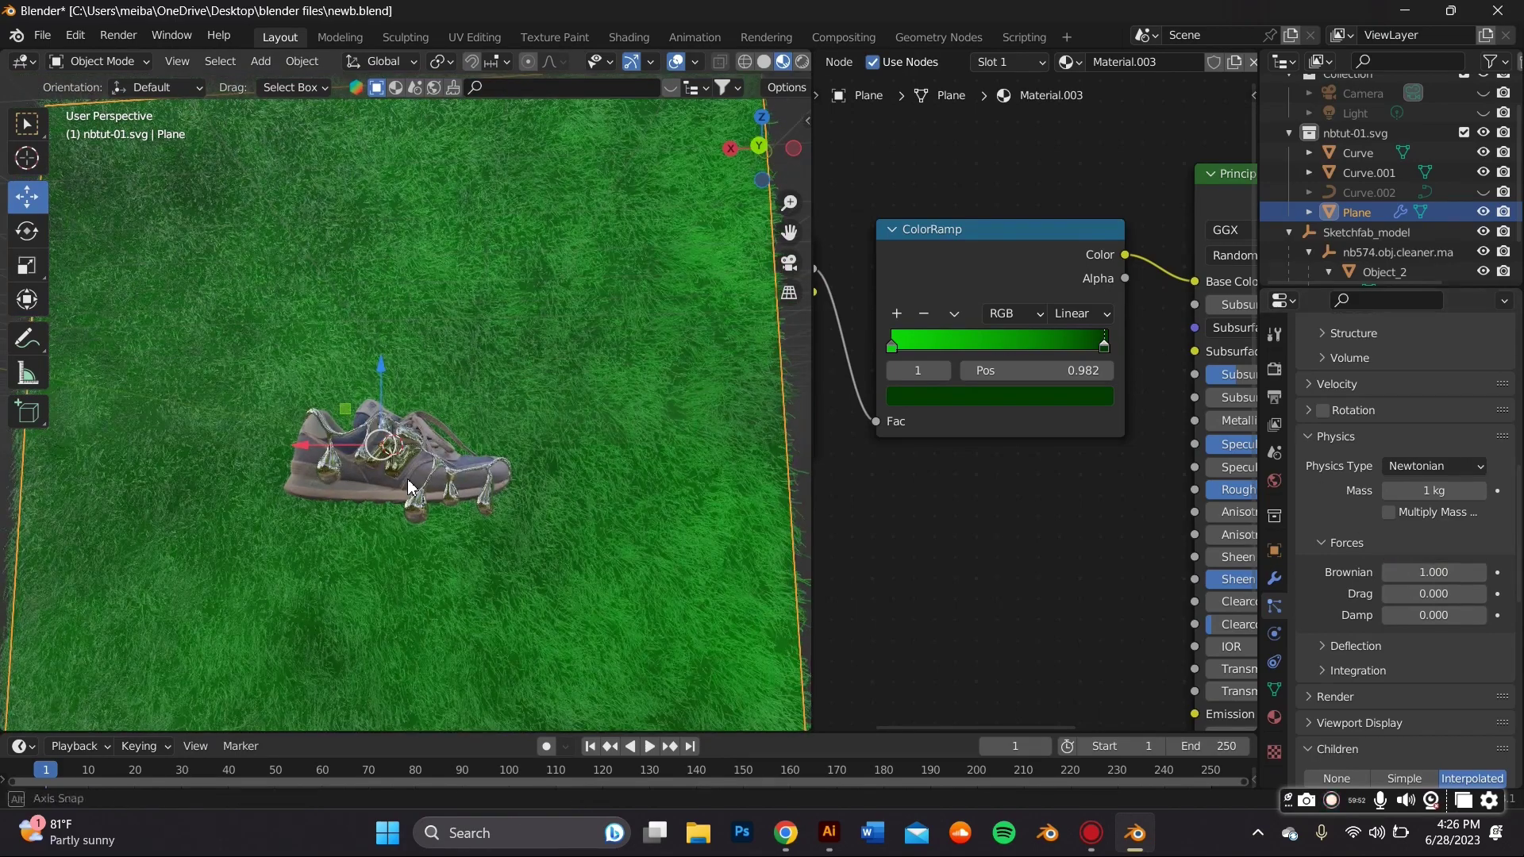
pyautogui.scroll(-3, 411, 486)
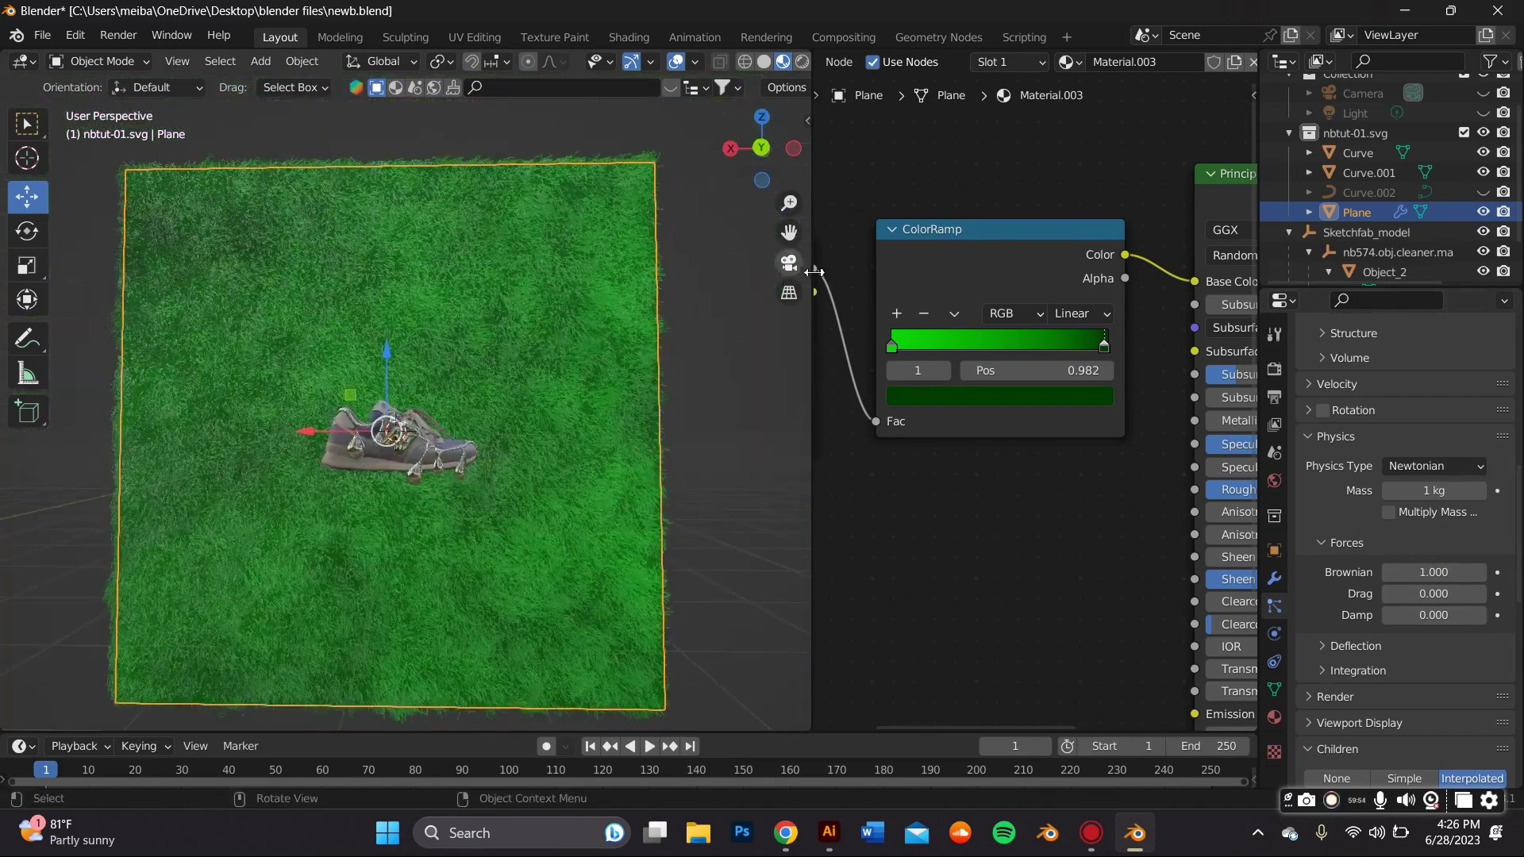
pyautogui.click(788, 262)
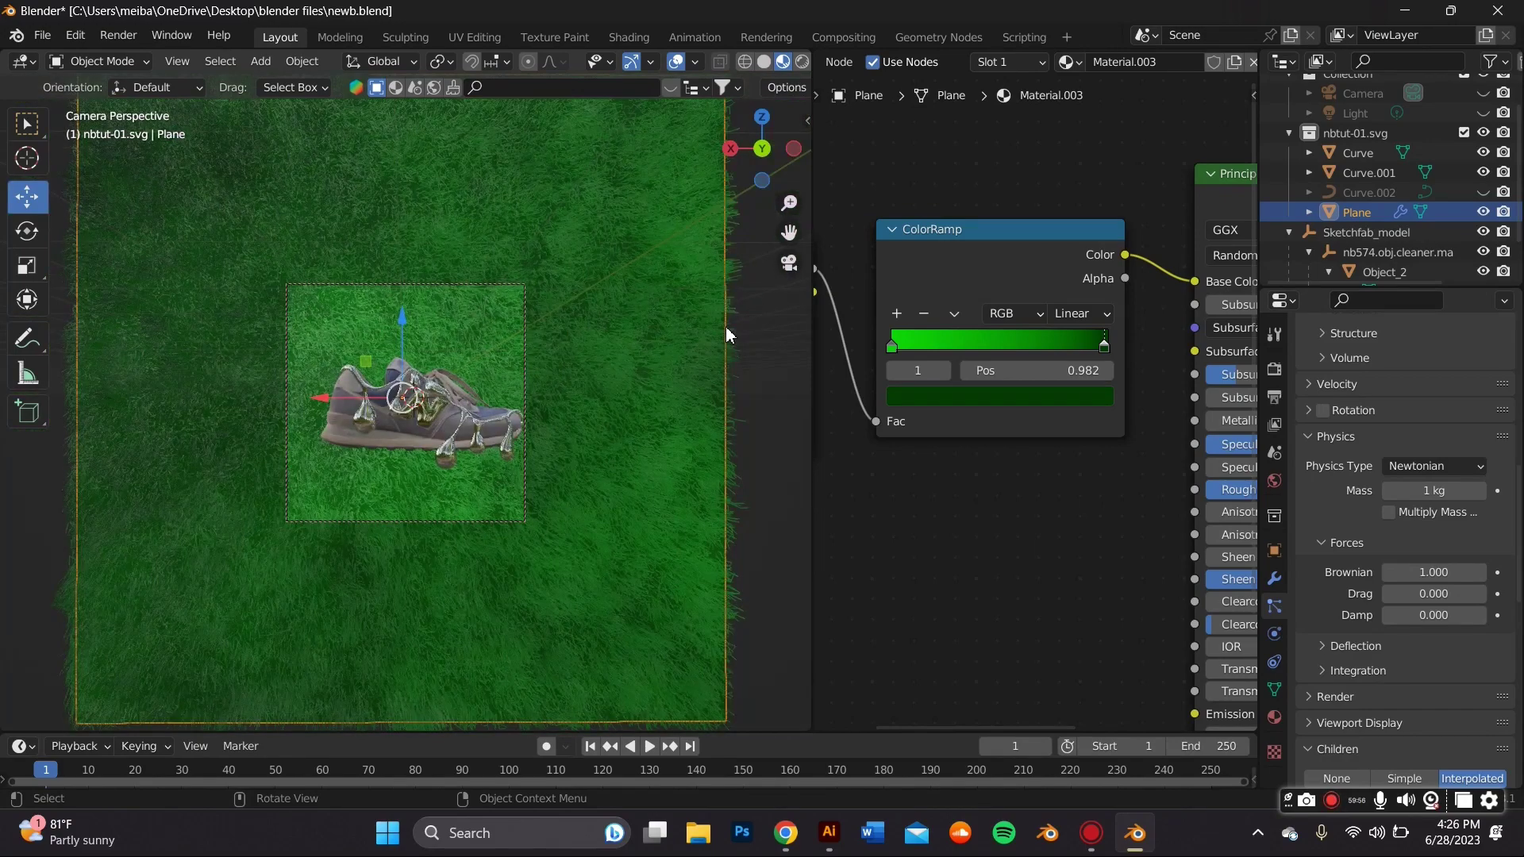
# Step: Lock the camera to the view and show the scene in rendered viewport shading
pyautogui.press('n')
pyautogui.scroll(4, 449, 458)
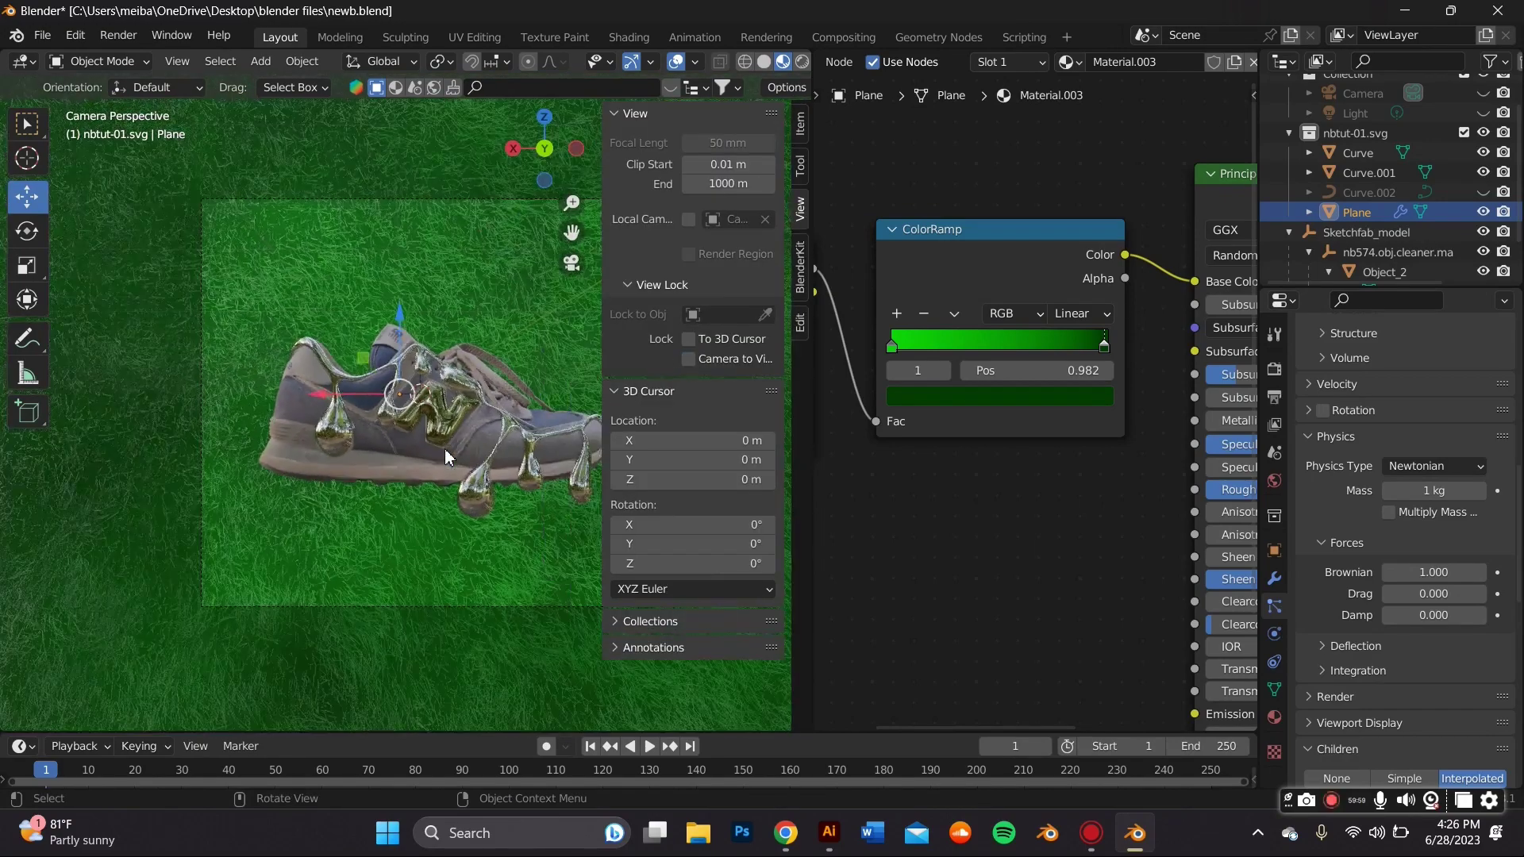
pyautogui.click(688, 359)
pyautogui.press('n')
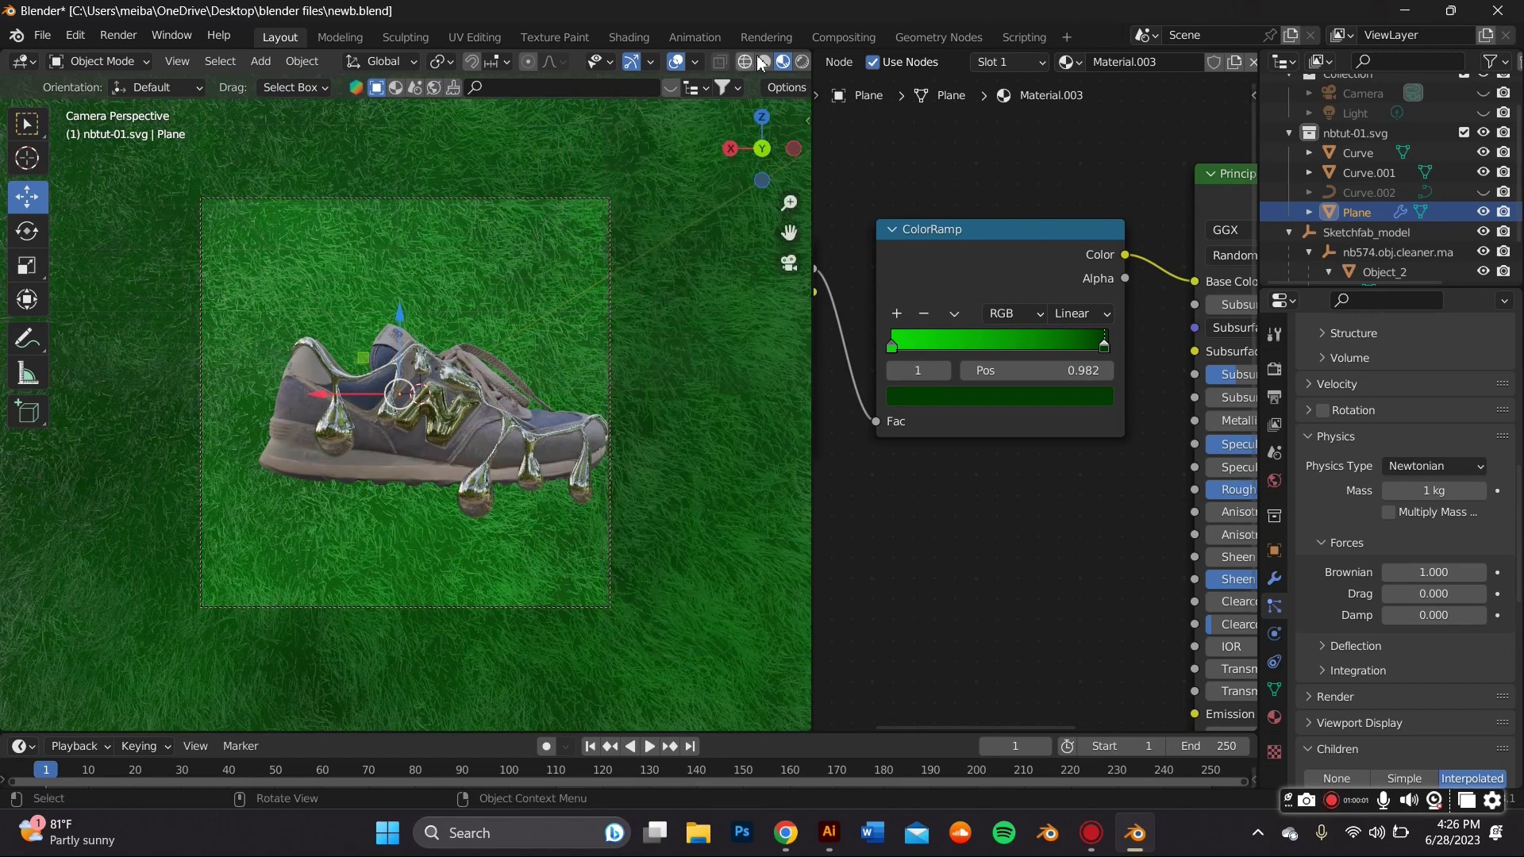
pyautogui.click(804, 63)
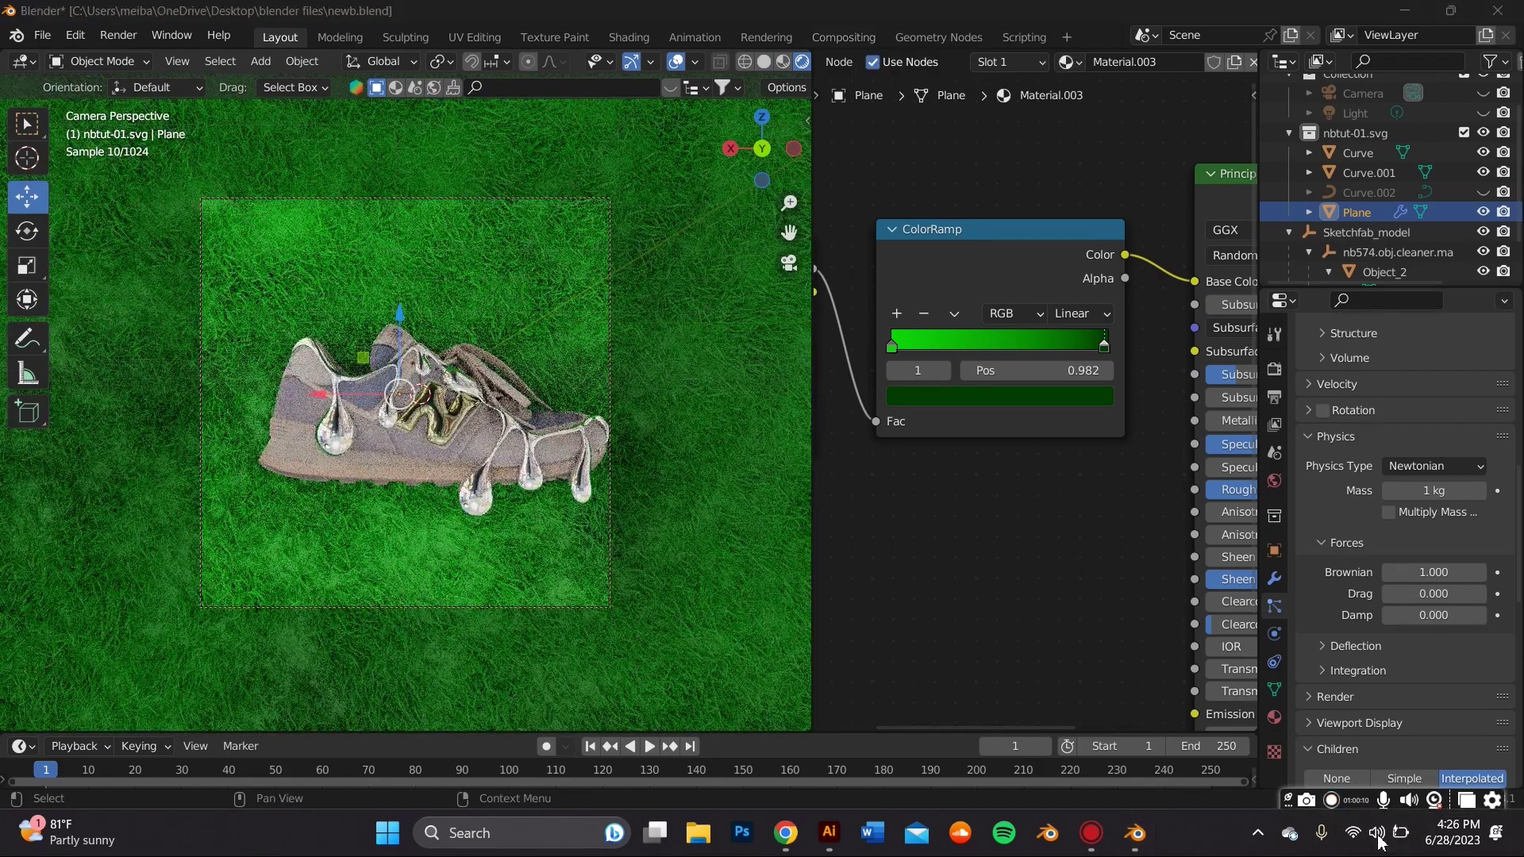
# Step: Turn off Bluetooth in the Windows quick settings
pyautogui.click(1379, 842)
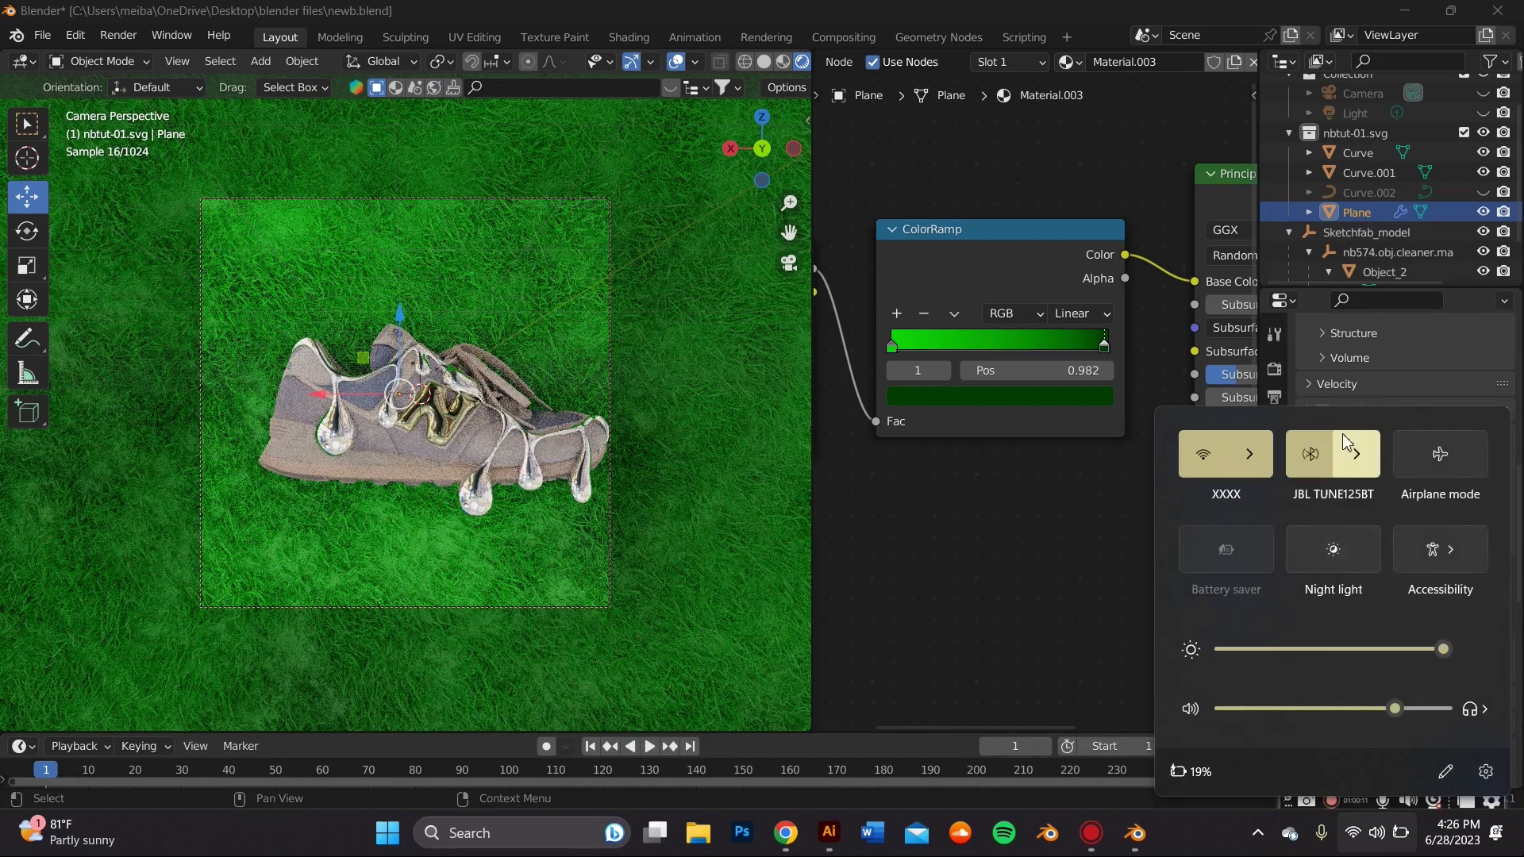
pyautogui.click(1311, 467)
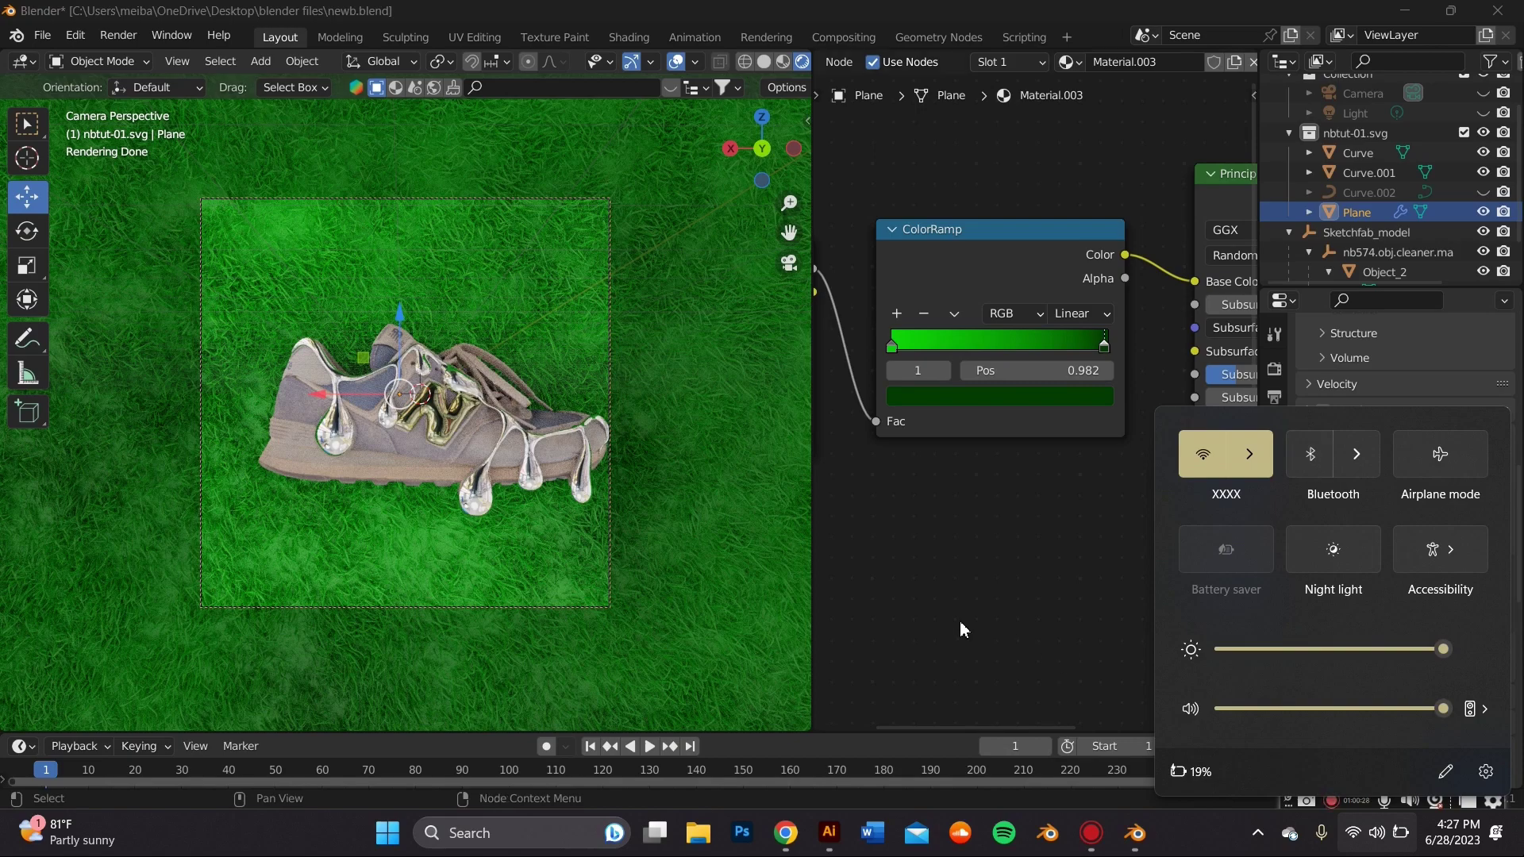
# Step: Shift the locked camera sideways so the sneaker sits horizontally centred in the camera frame
pyautogui.click(789, 232)
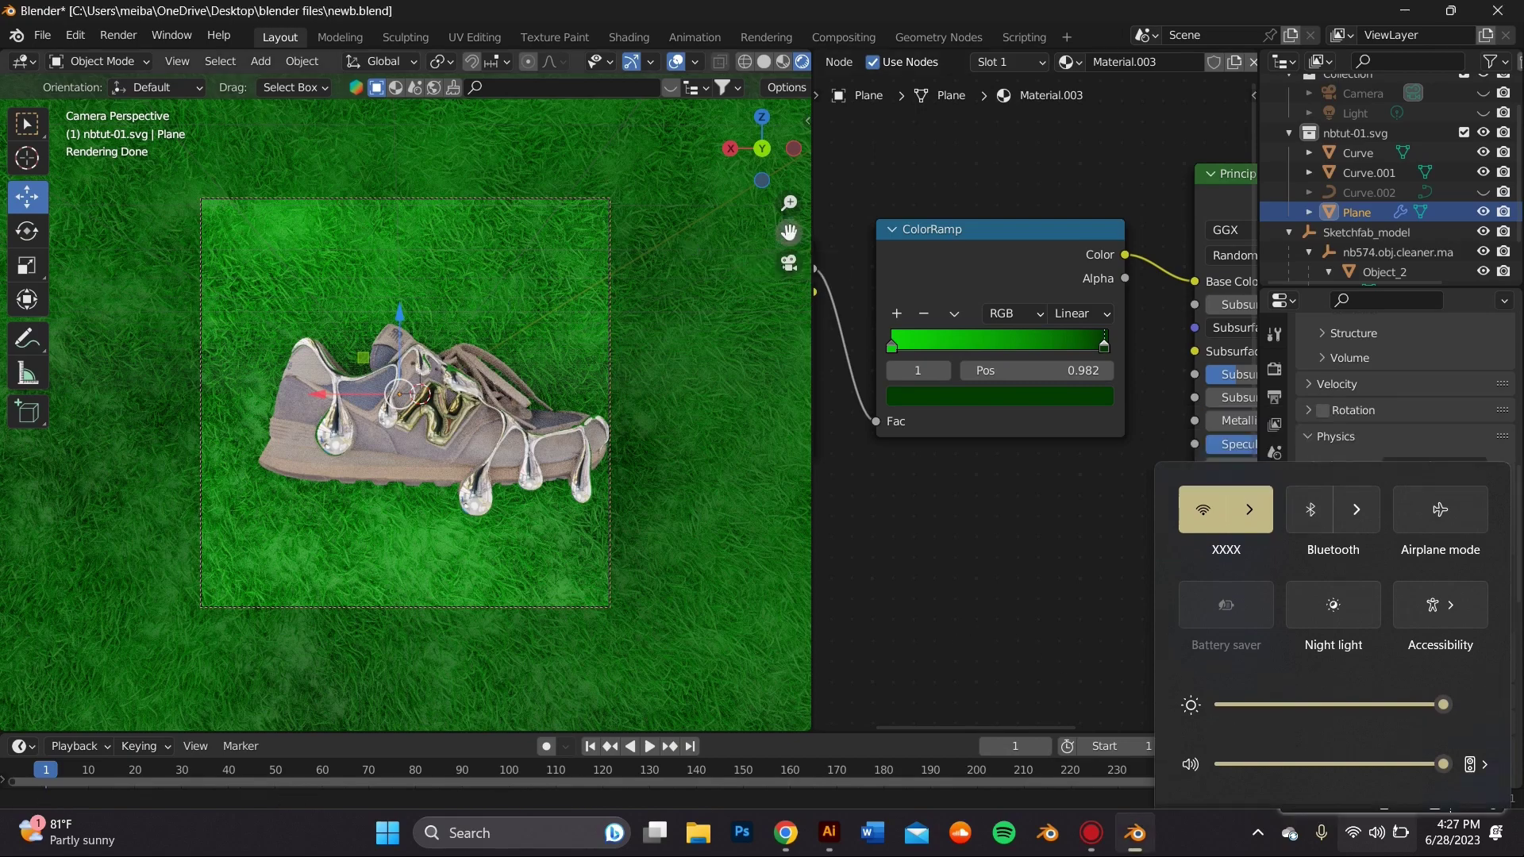
pyautogui.moveTo(789, 232); pyautogui.dragTo(764, 235)
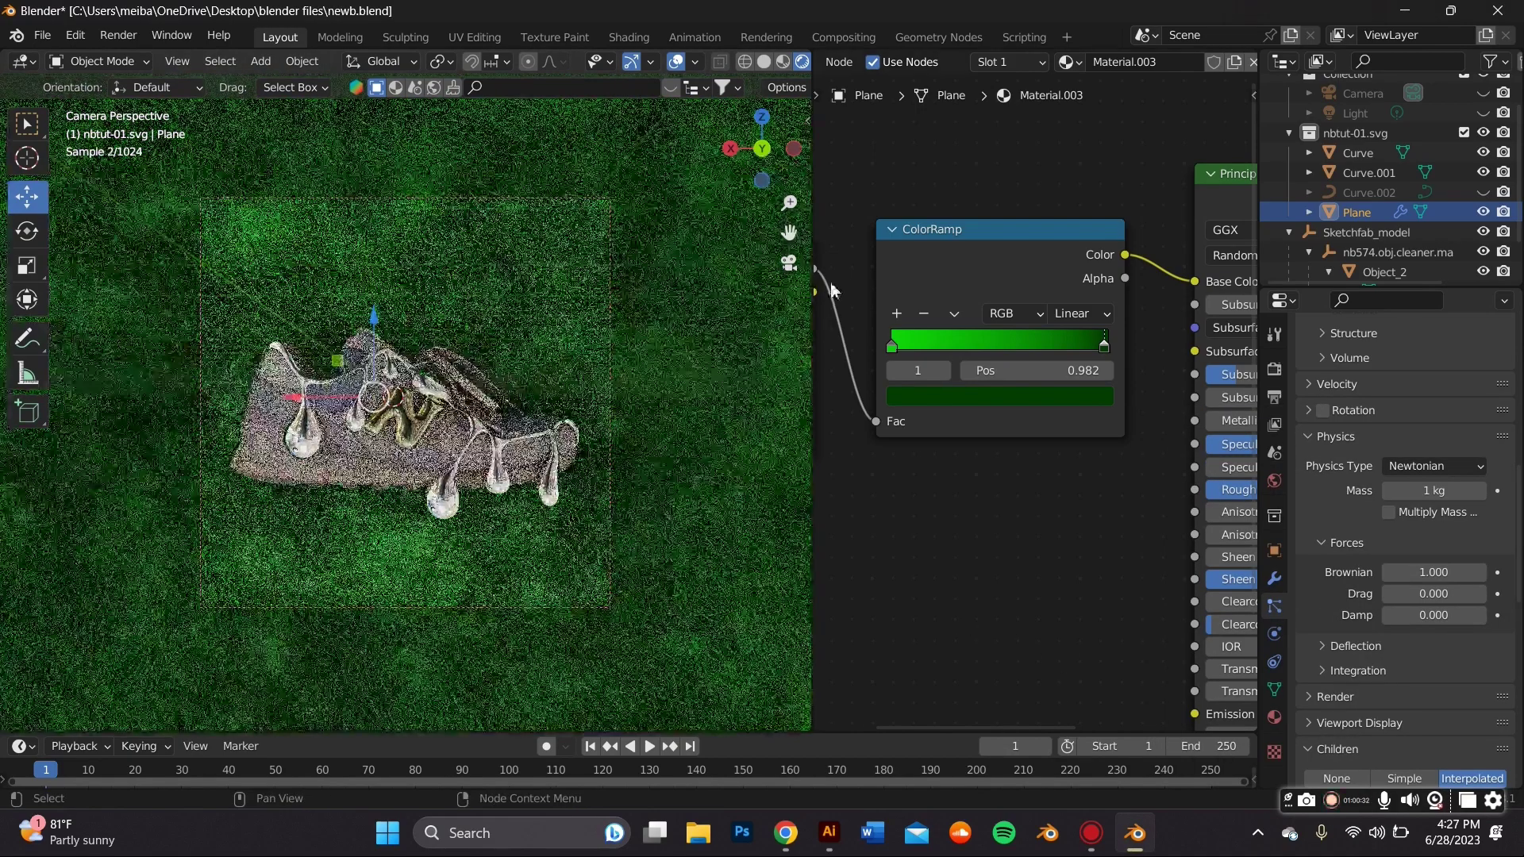